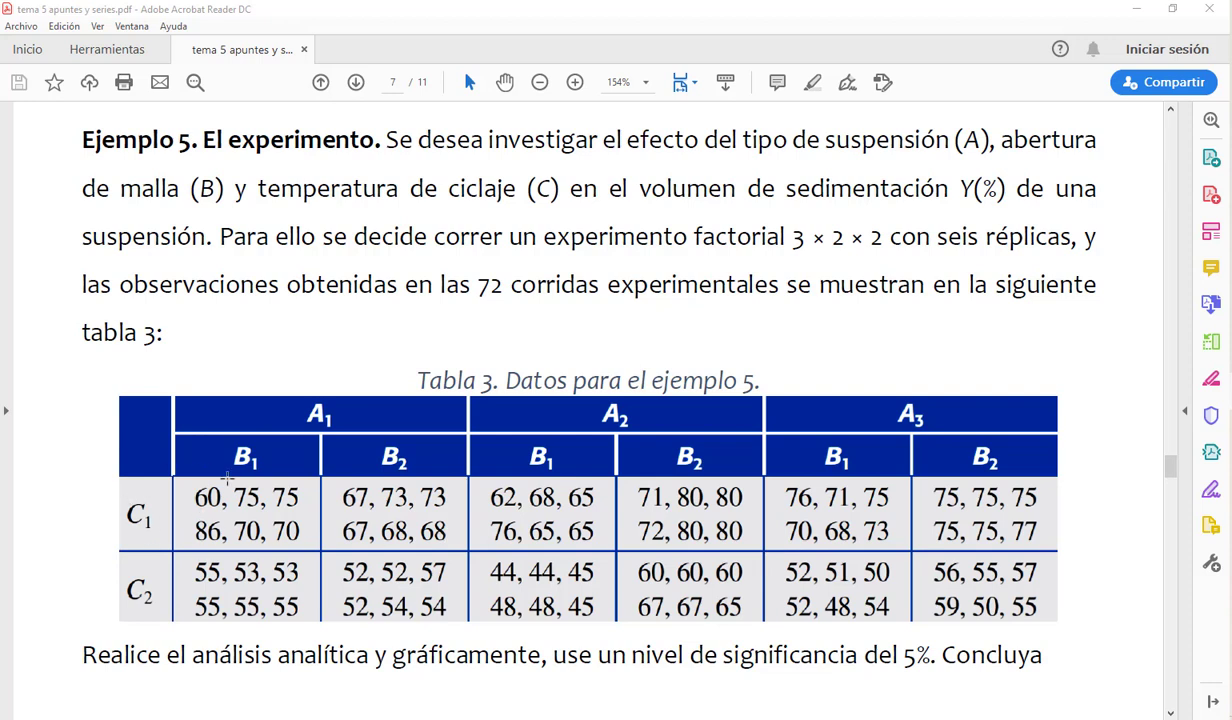
Step: Examine the six observations for the A1, B1, C1 combination in Tabla 3 of the PDF
{"action": "left_click_drag", "start_coordinate": [180, 482], "coordinate": [311, 544]}
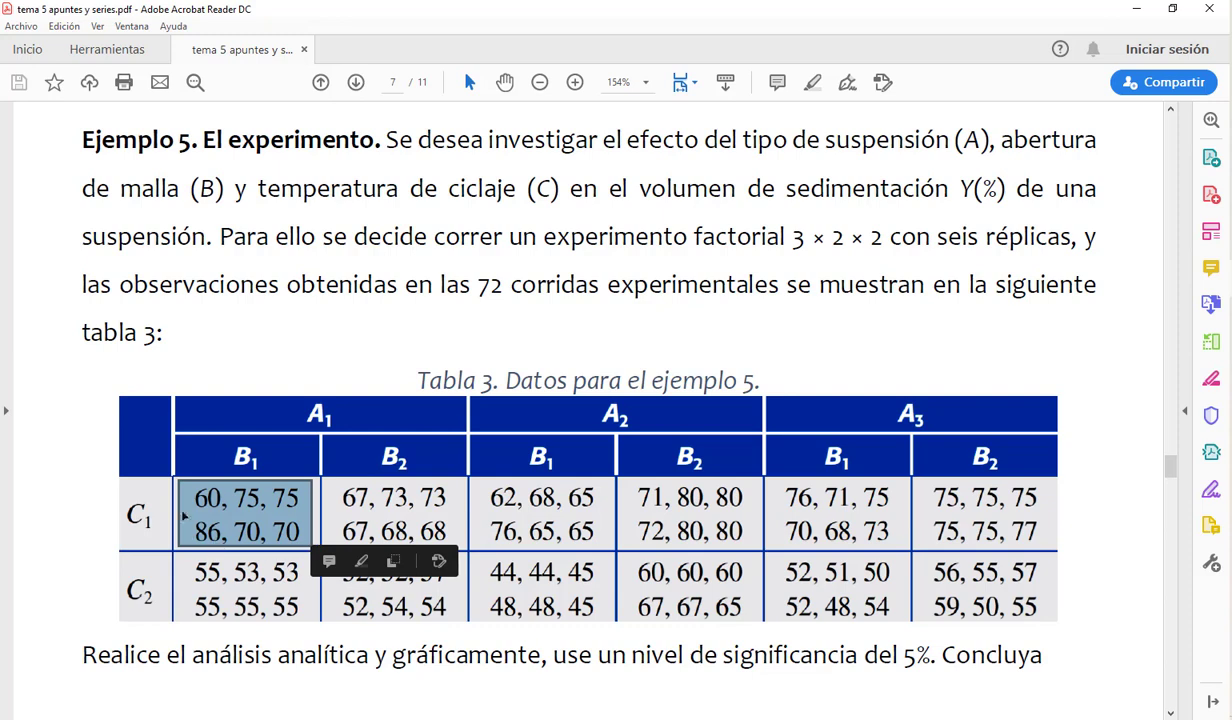
{"action": "left_click", "coordinate": [297, 425]}
{"action": "left_click", "coordinate": [311, 413]}
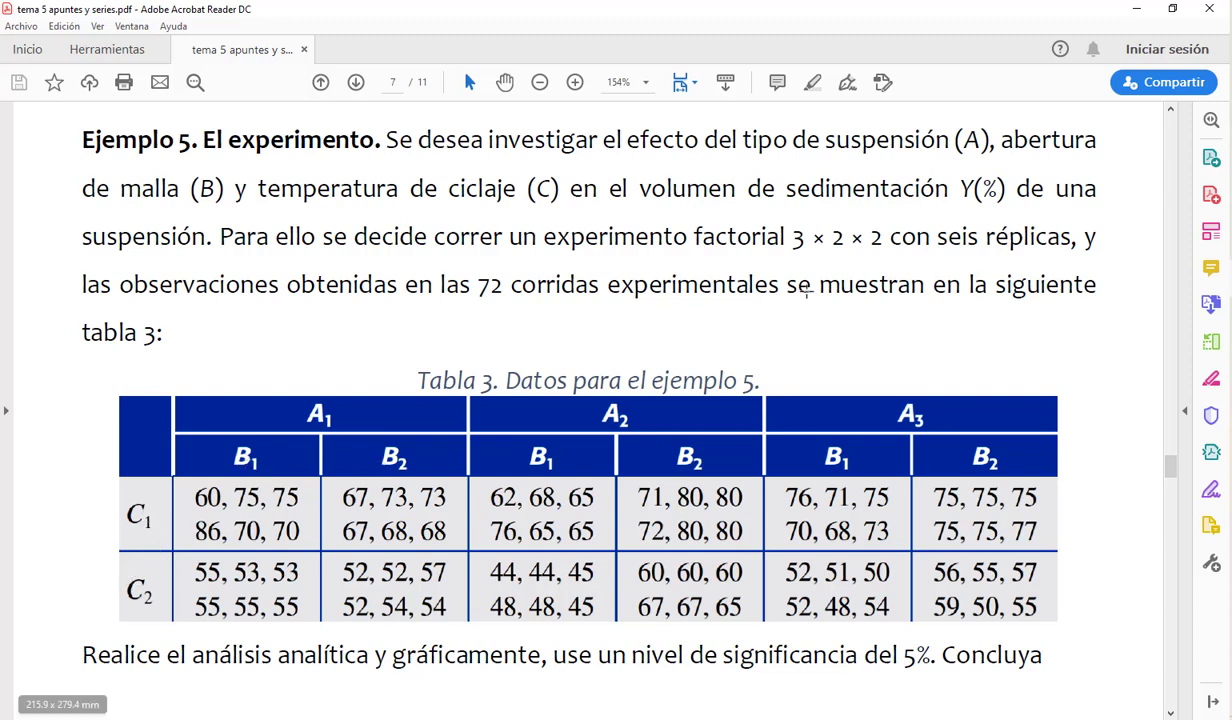
Step: Switch to the Libro1 workbook in Excel and add a new worksheet after sheet 3-4
{"action": "left_click", "coordinate": [1230, 242]}
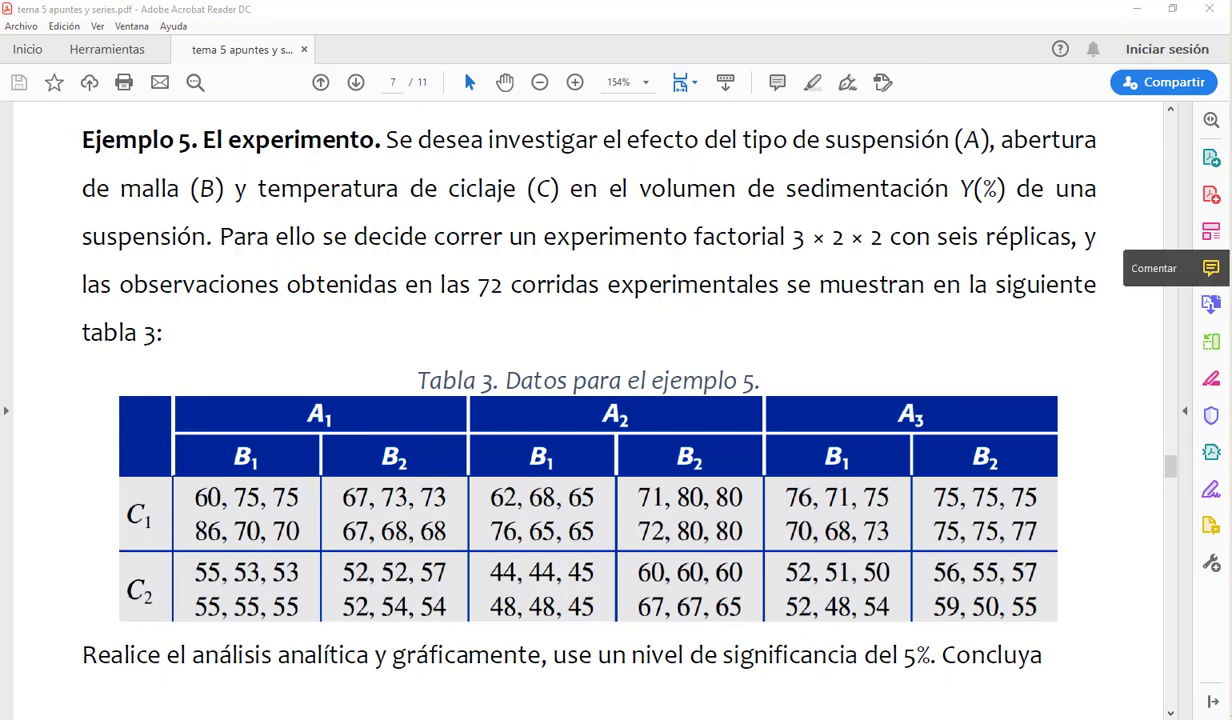
{"action": "left_click", "coordinate": [1075, 320]}
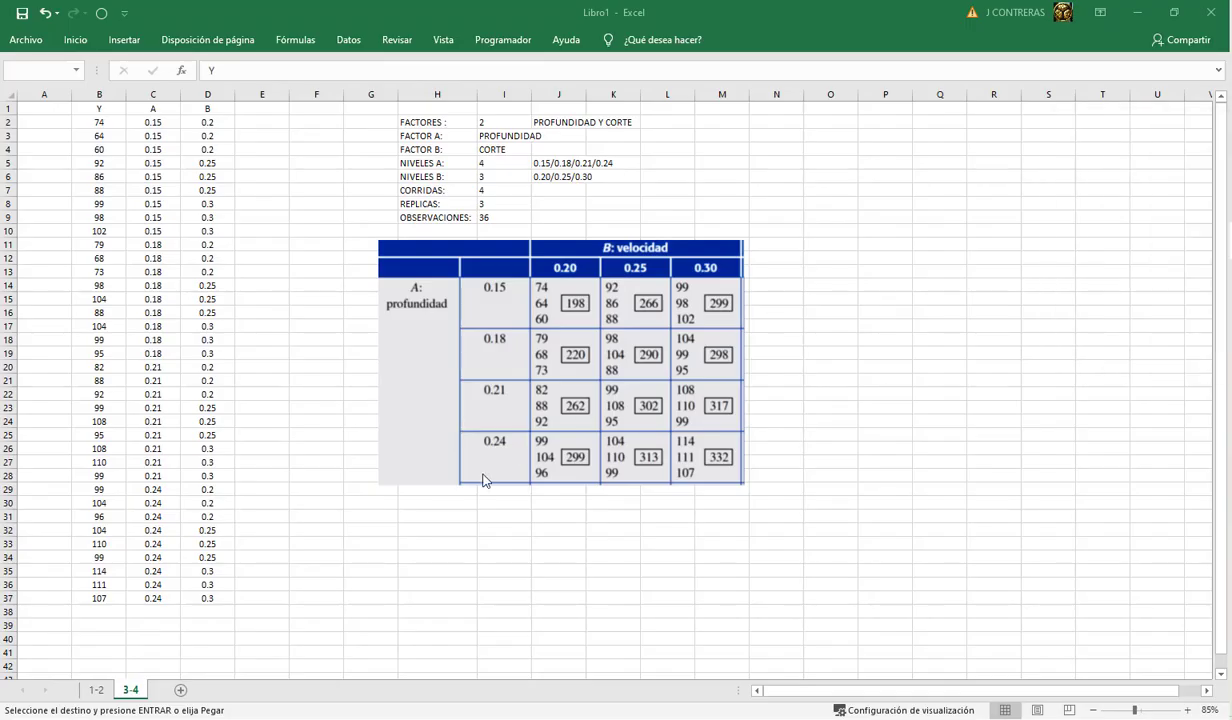
{"action": "left_click", "coordinate": [181, 690]}
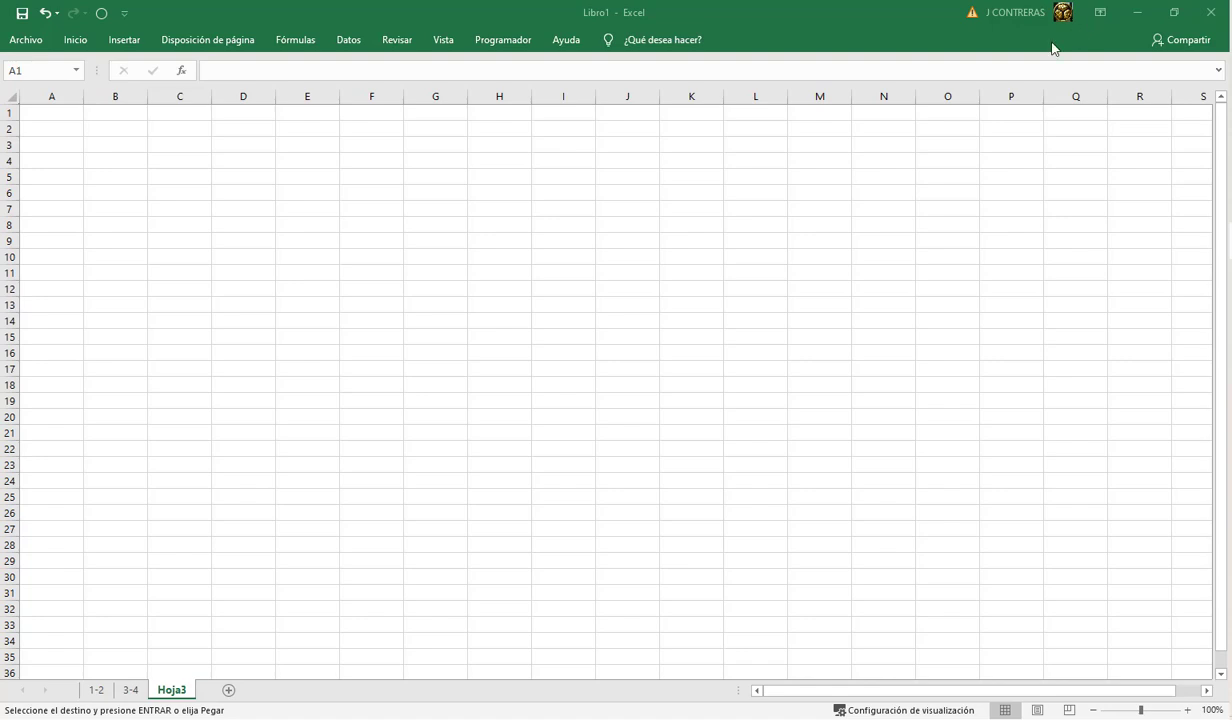
Step: Paste the copied experiment summary at K1 and widen columns K and L to fit their text
{"action": "left_click", "coordinate": [680, 113]}
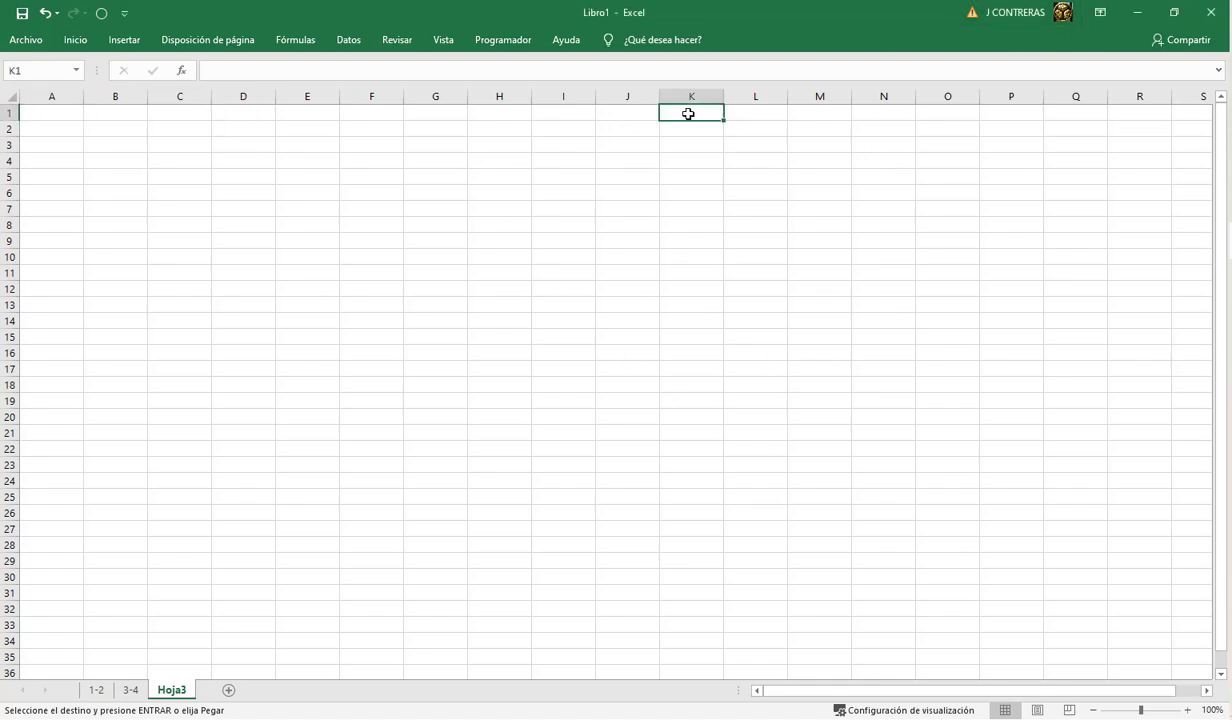
{"action": "key", "text": "ctrl+v"}
{"action": "left_click_drag", "start_coordinate": [723, 94], "coordinate": [752, 94]}
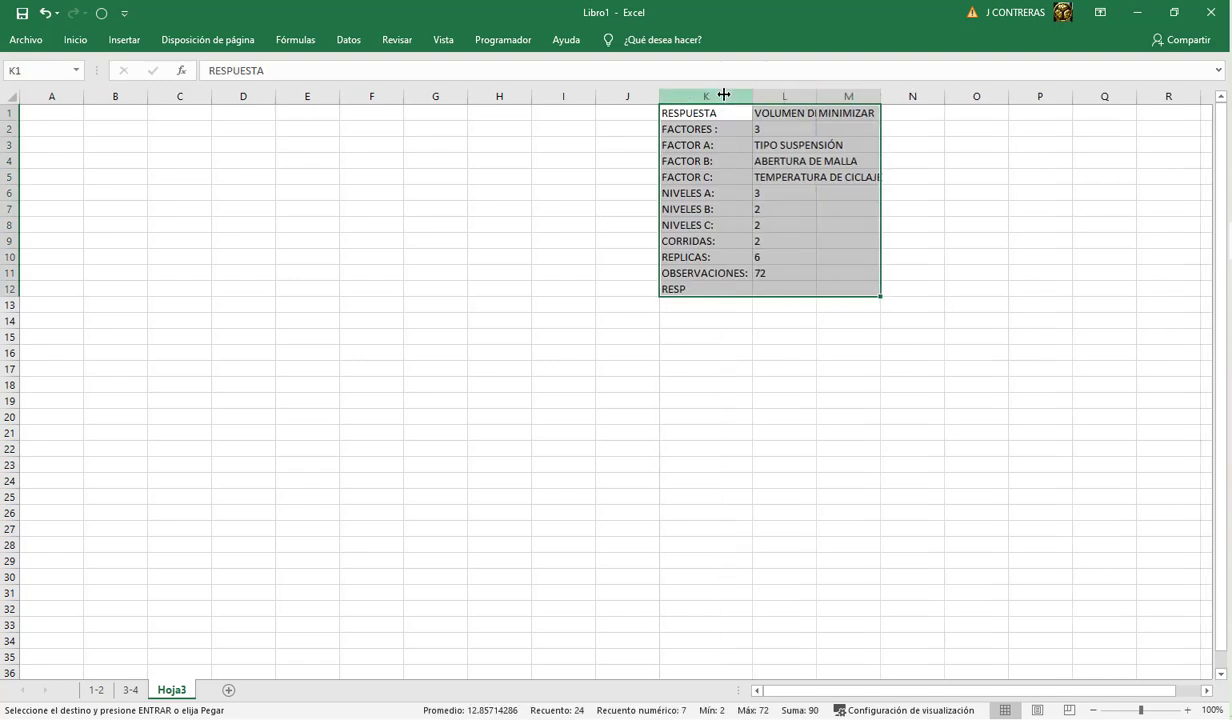
{"action": "double_click", "coordinate": [817, 96]}
Step: Clear the MINIMIZAR entry from cell M1
{"action": "left_click", "coordinate": [948, 114]}
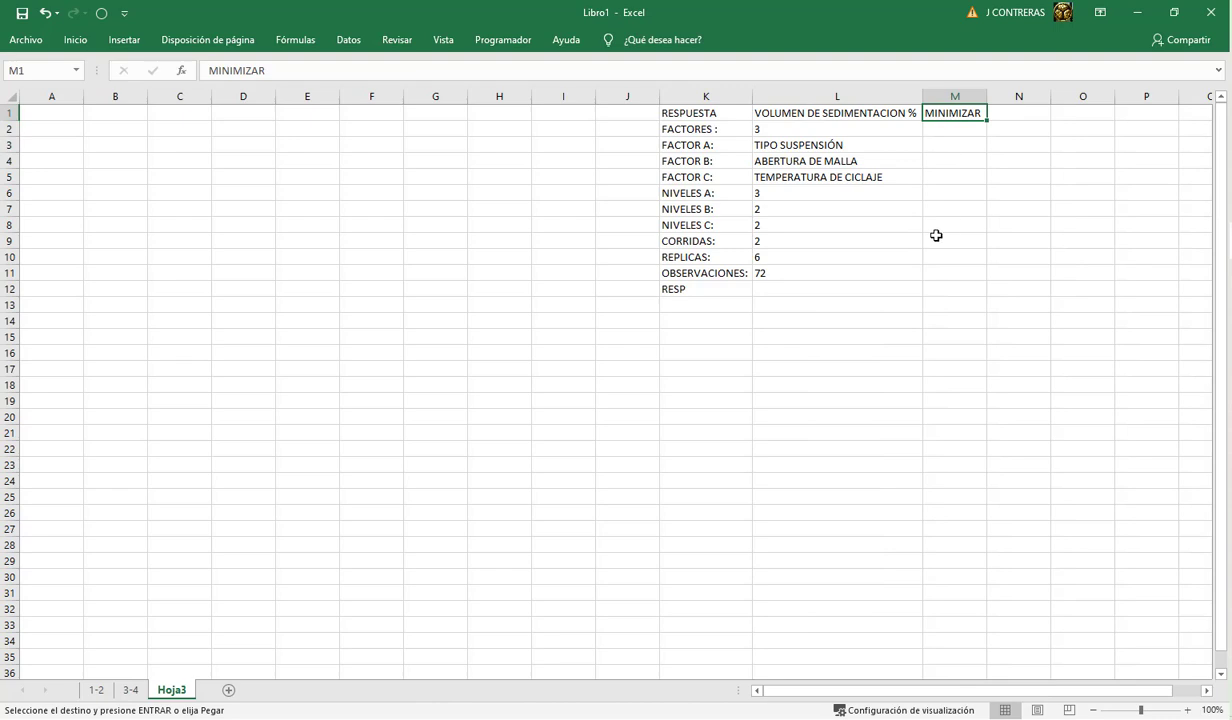
{"action": "key", "text": "Delete"}
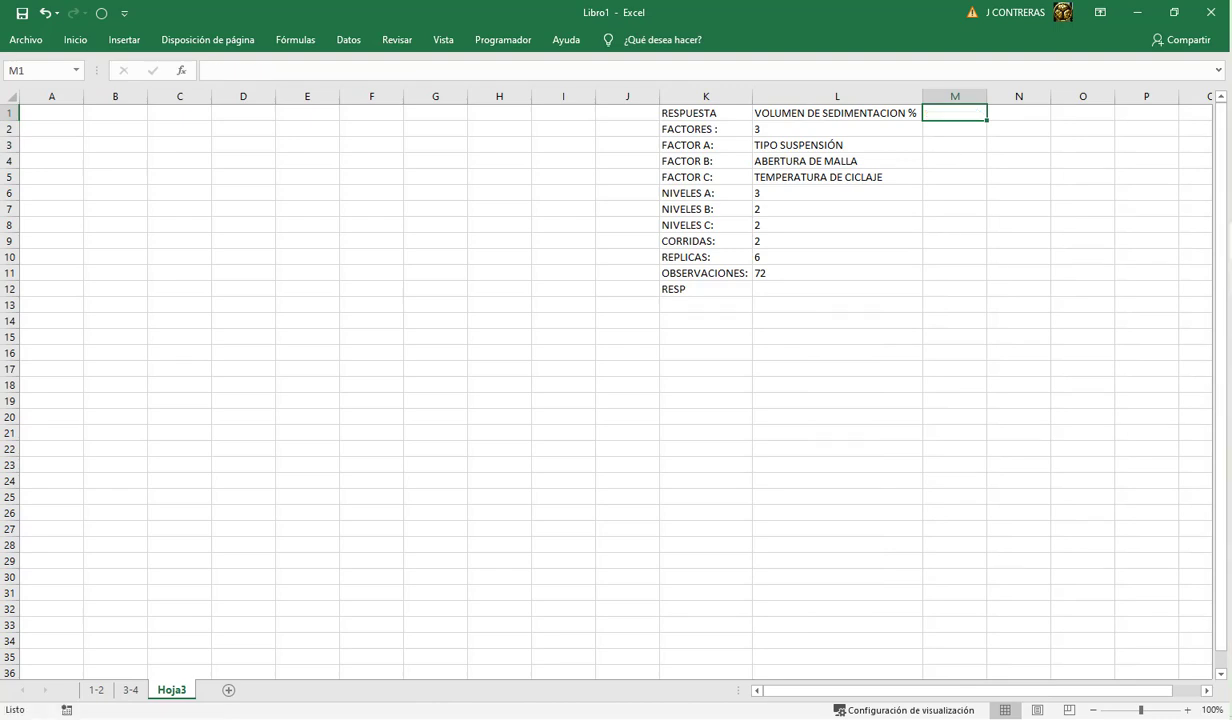
Step: Switch to the PDF in Acrobat Reader and highlight the word "suspensión" in the Ejemplo 5 statement
{"action": "key", "text": "alt+Tab"}
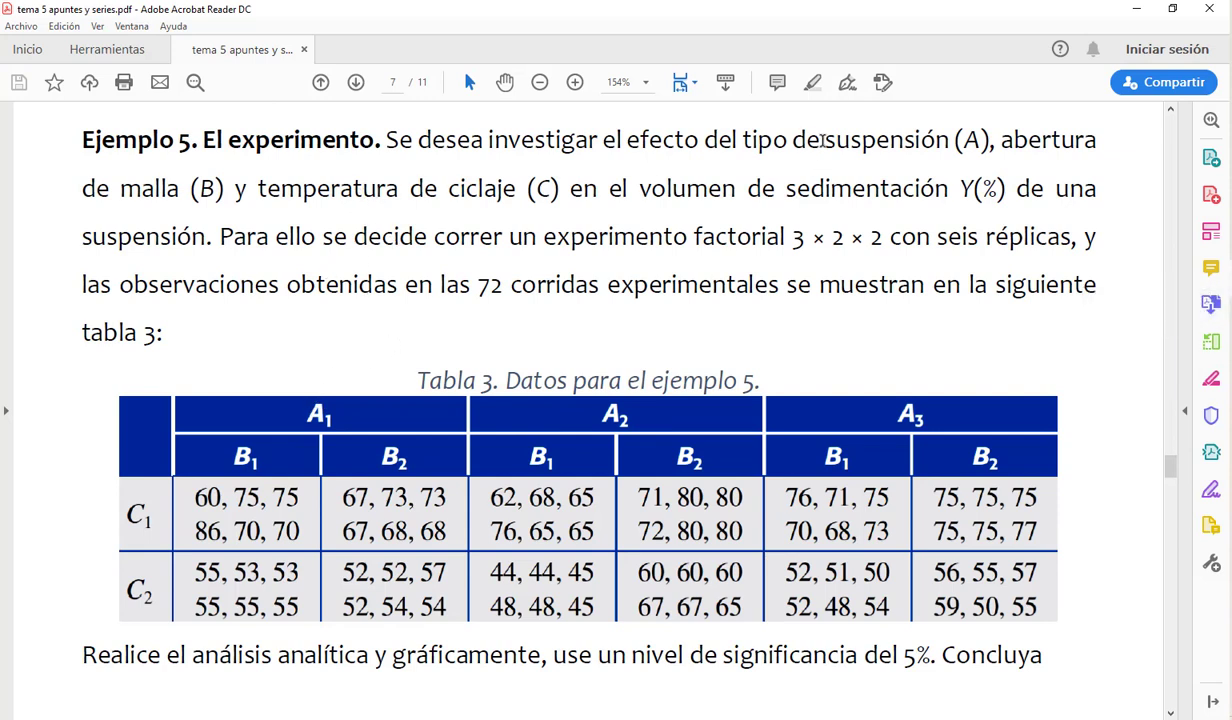
{"action": "left_click_drag", "start_coordinate": [822, 141], "coordinate": [958, 143]}
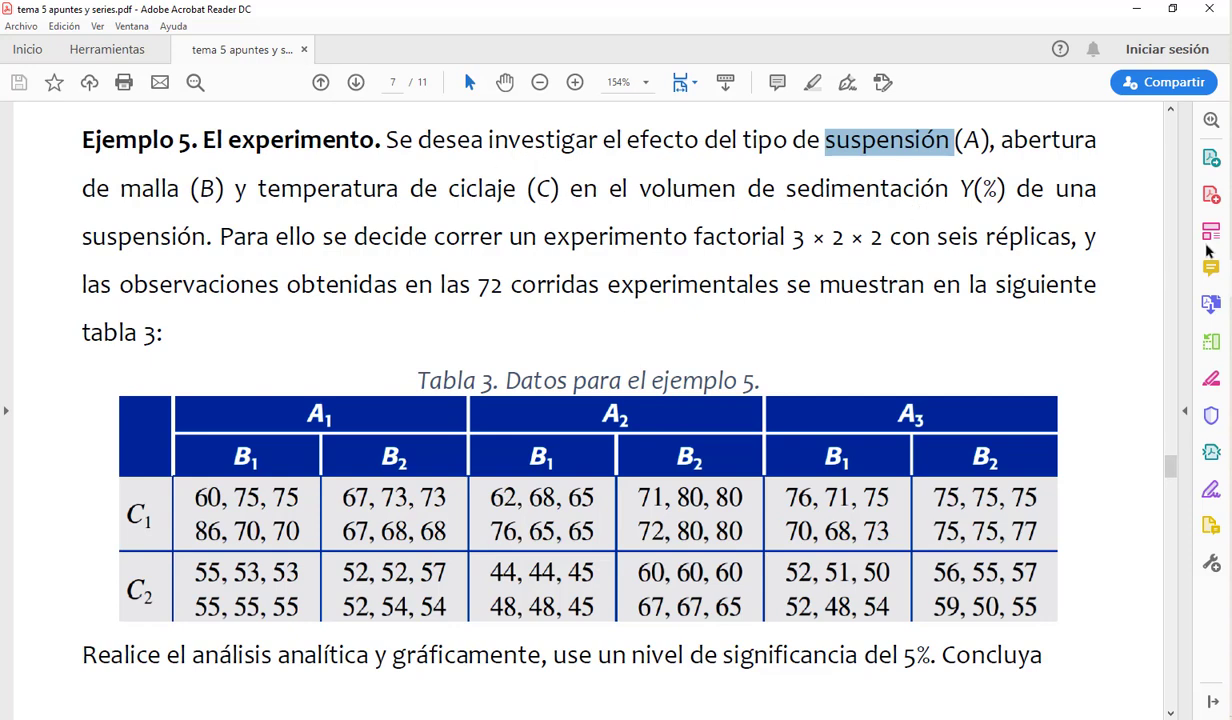
Step: Switch back to Libro1 in Excel and enter MINIMIZAR in M1, beside the response description
{"action": "left_click", "coordinate": [1067, 311]}
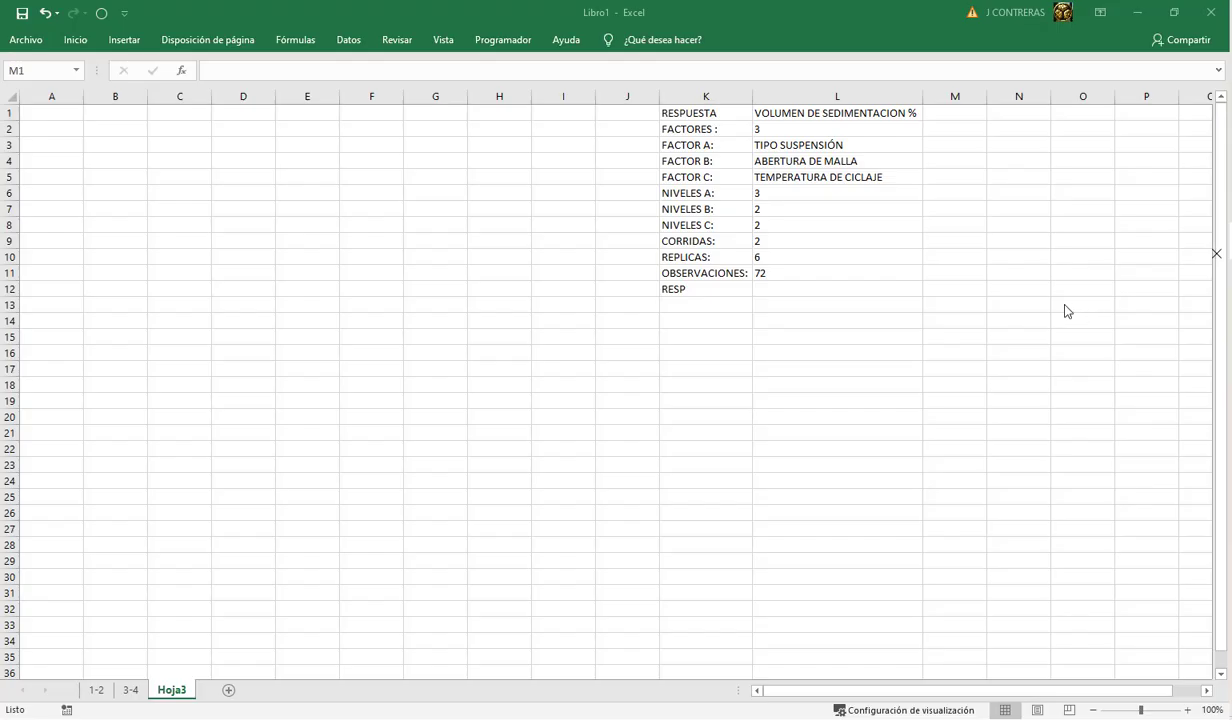
{"action": "left_click", "coordinate": [942, 113]}
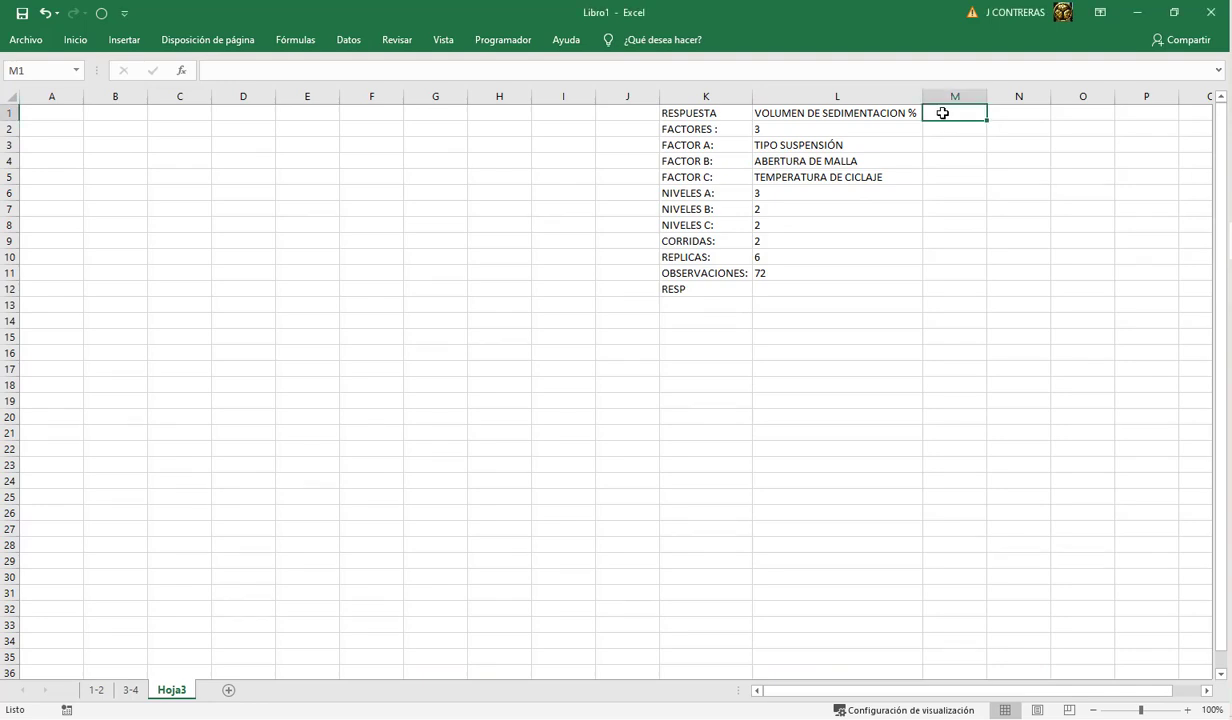
{"action": "type", "text": "MINIMIZ"}
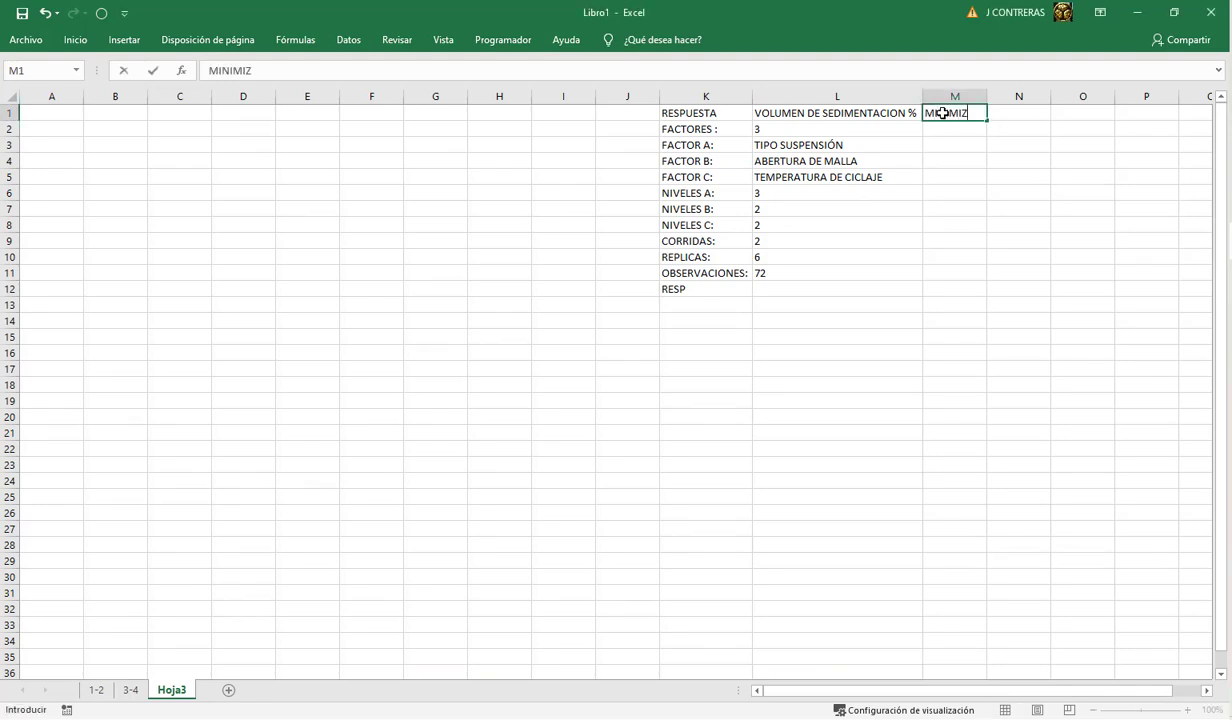
{"action": "type", "text": "AR"}
{"action": "key", "text": "Return"}
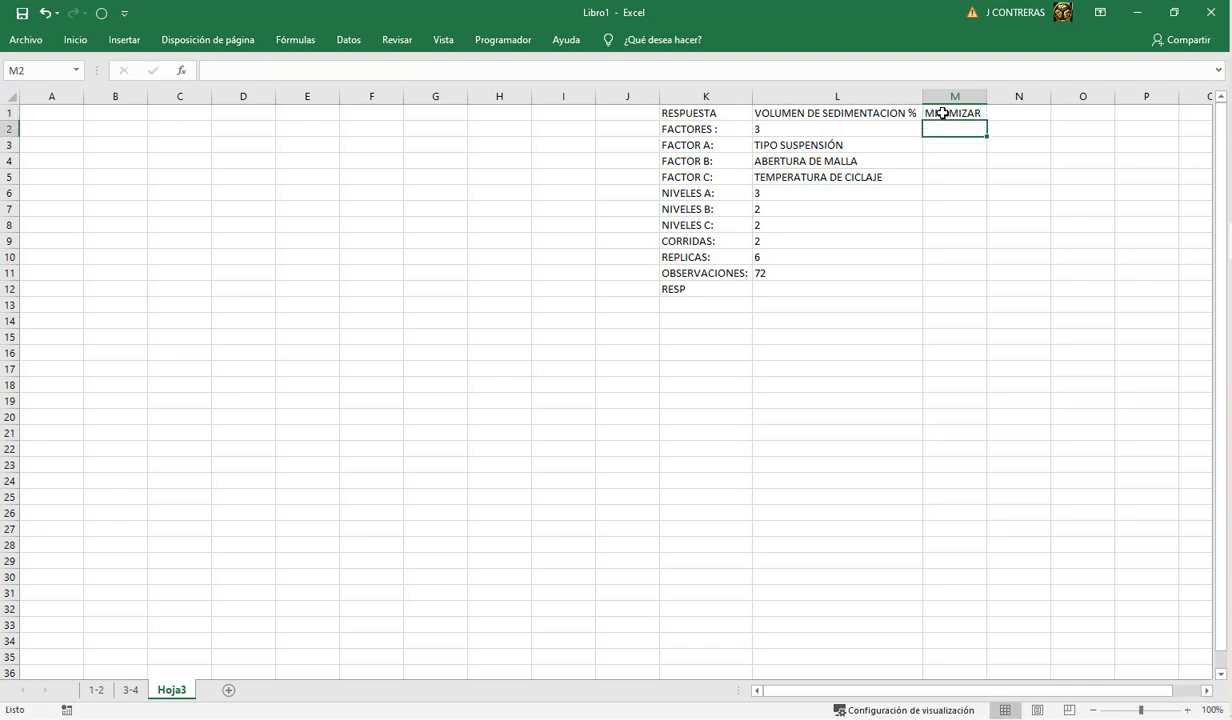
Step: Review the summary's factor count, factor names, levels and corridas, and check them against the Ejemplo 5 statement in the PDF
{"action": "left_click", "coordinate": [756, 130]}
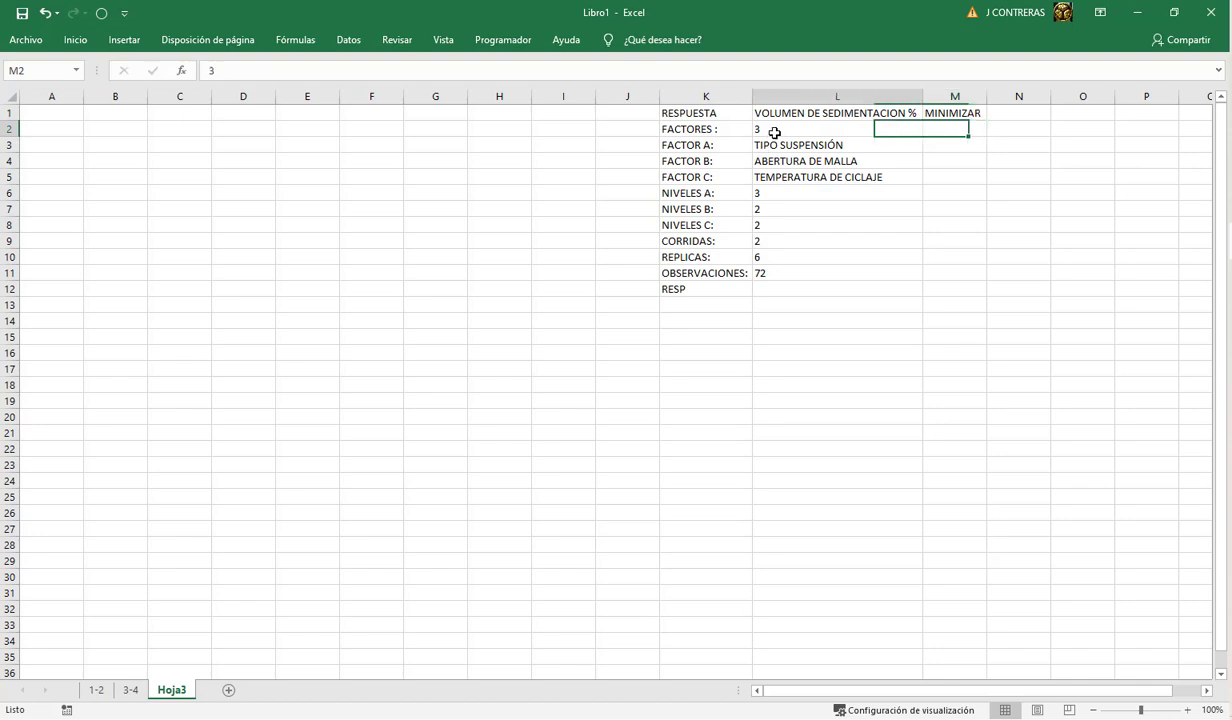
{"action": "left_click_drag", "start_coordinate": [799, 146], "coordinate": [798, 181]}
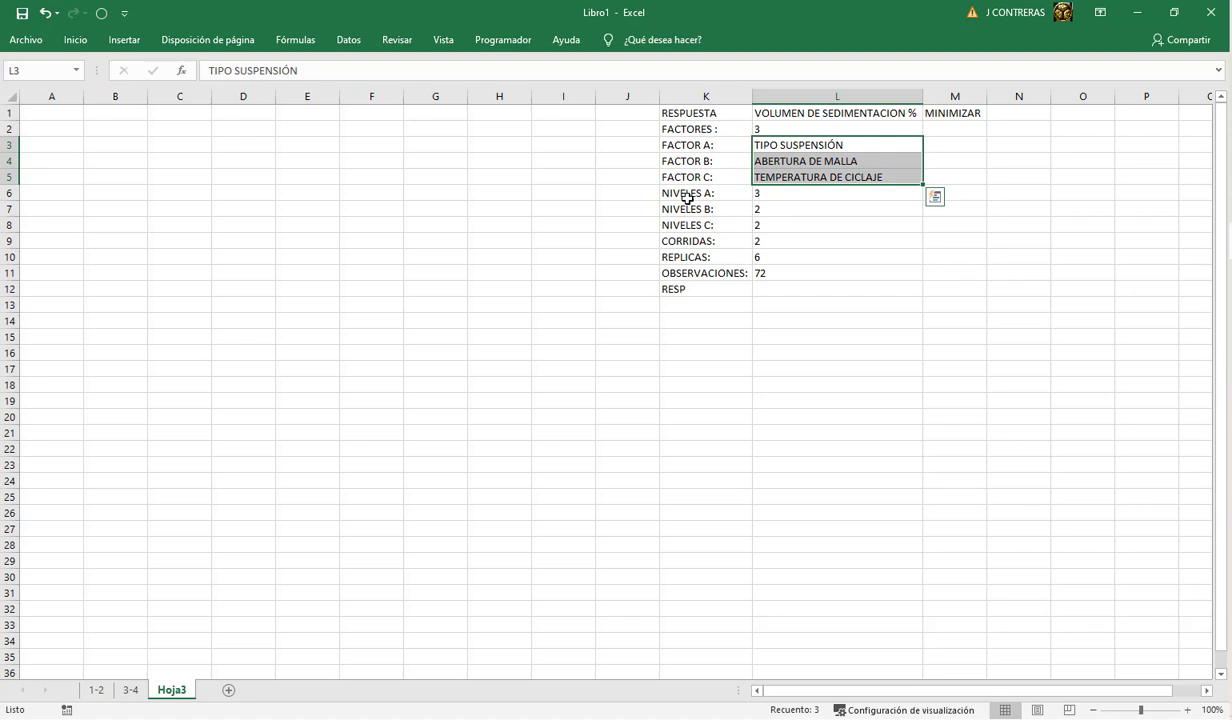
{"action": "left_click", "coordinate": [780, 196]}
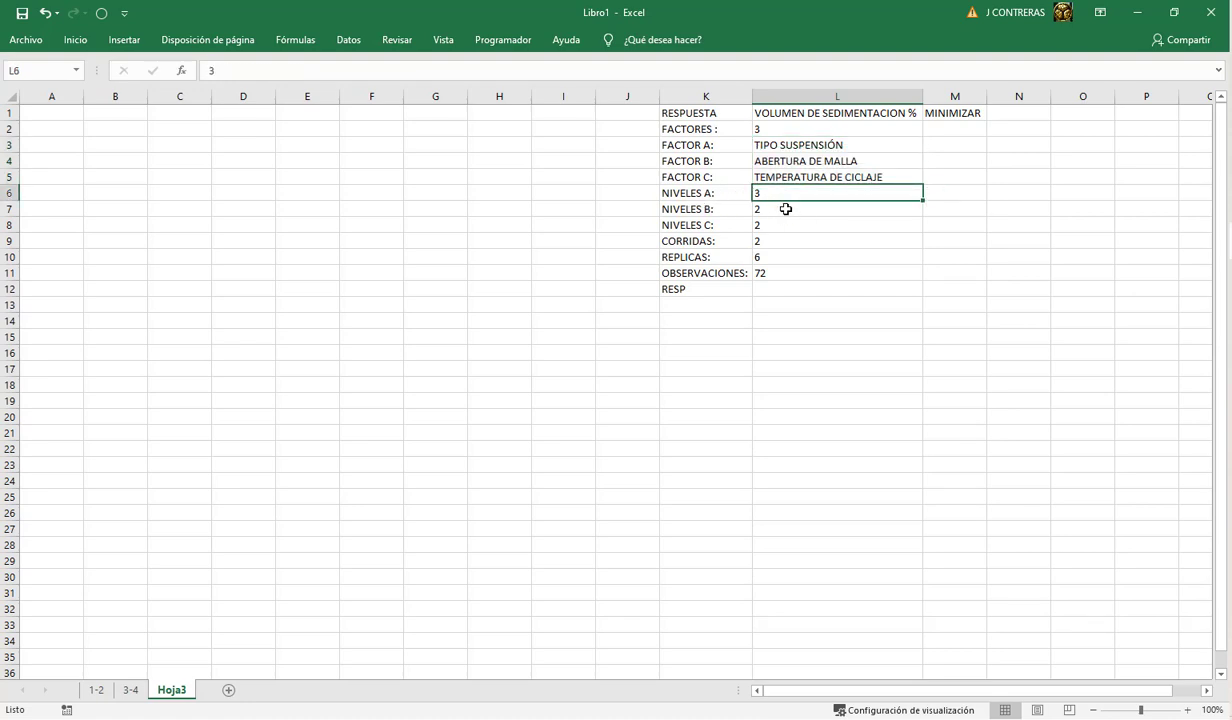
{"action": "left_click", "coordinate": [785, 208]}
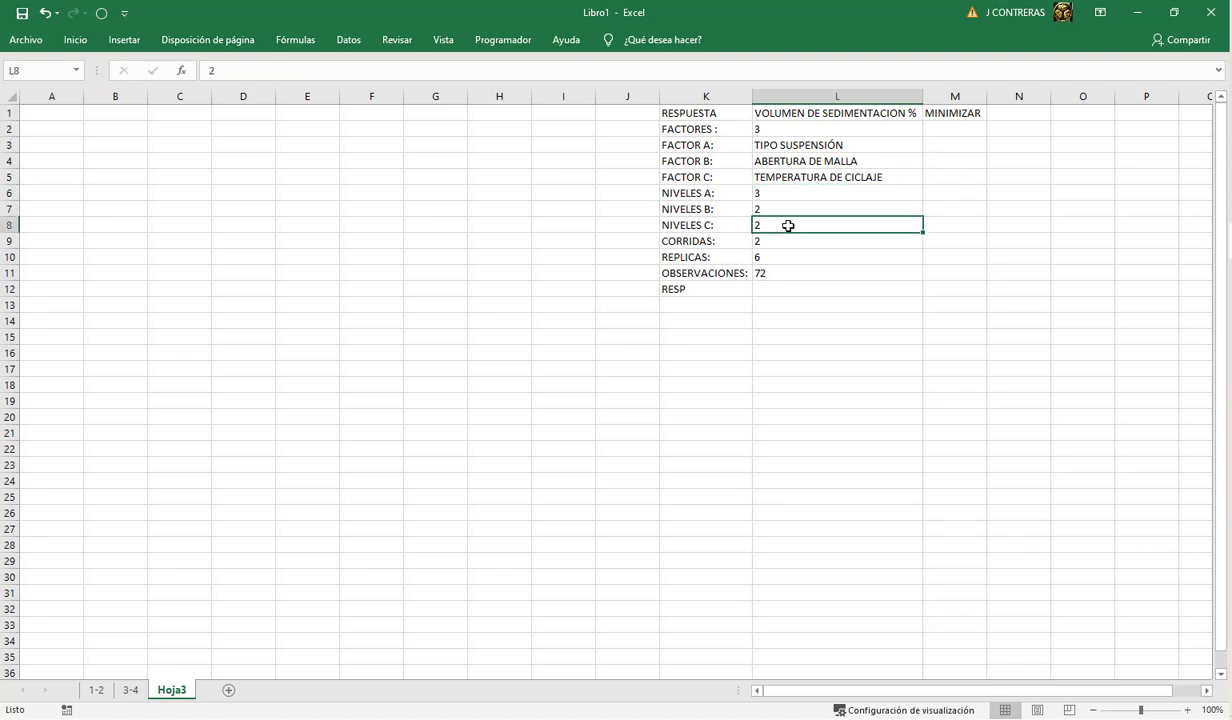
{"action": "left_click", "coordinate": [686, 240]}
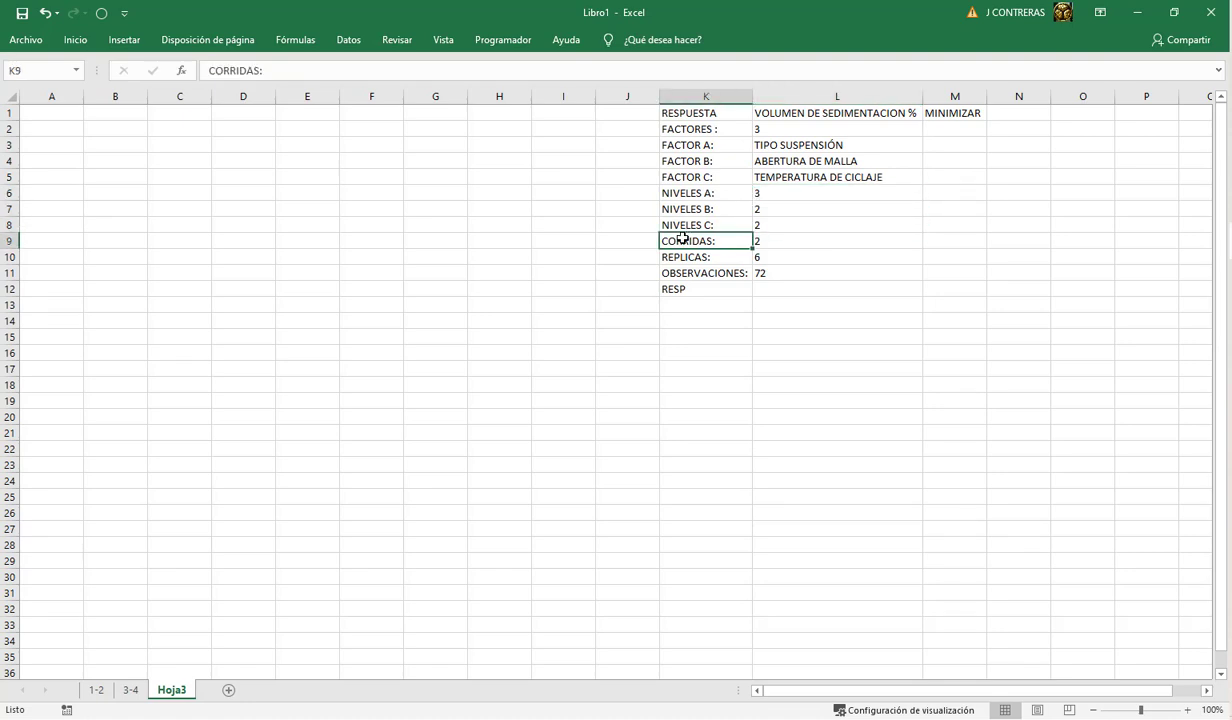
{"action": "left_click", "coordinate": [770, 241]}
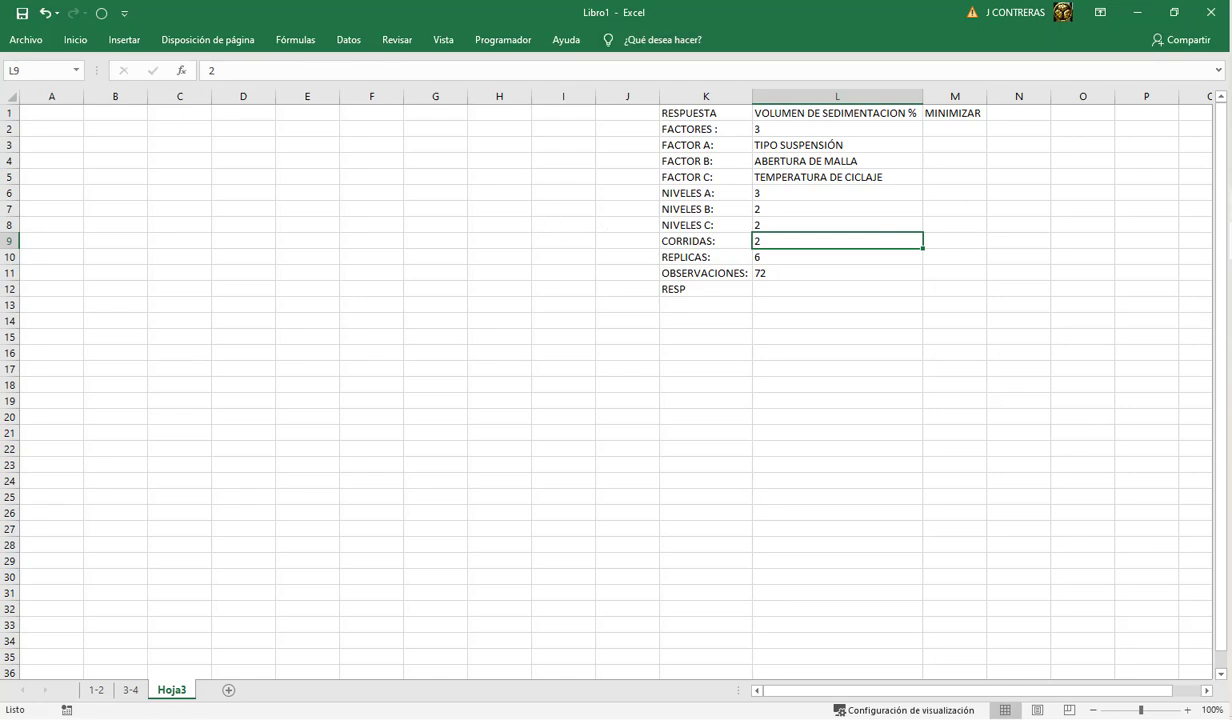
{"action": "key", "text": "alt+Tab"}
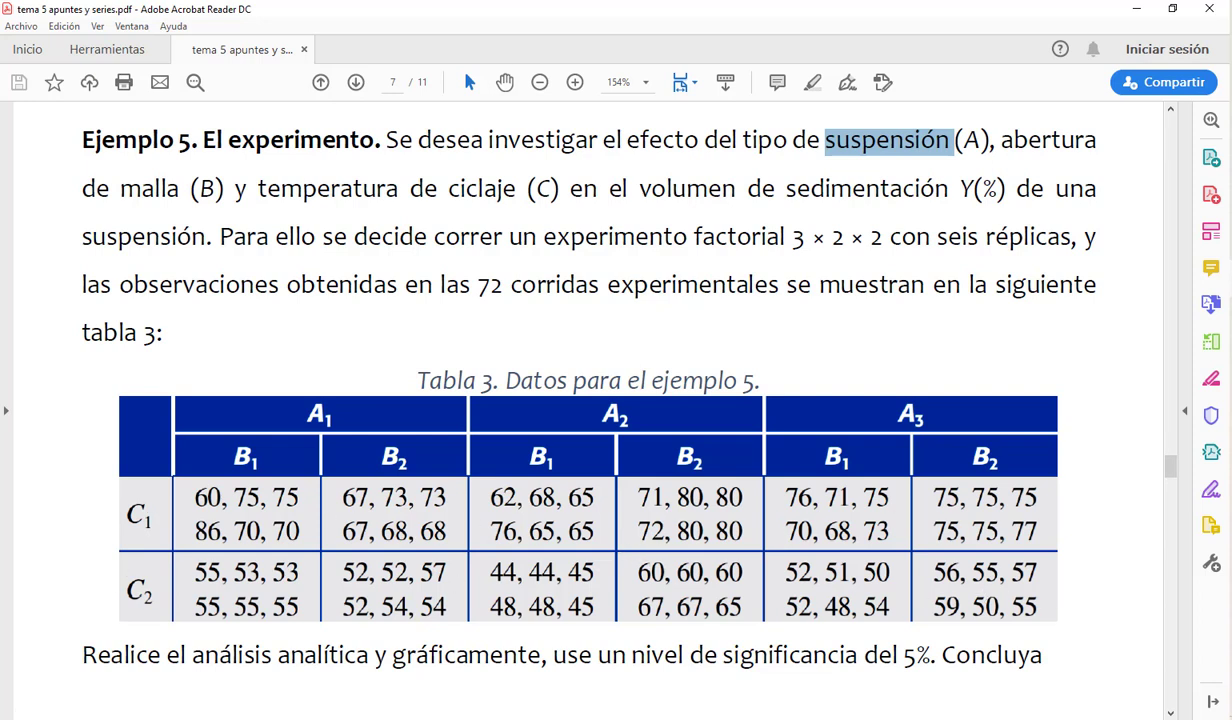
{"action": "mouse_move", "coordinate": [1231, 240]}
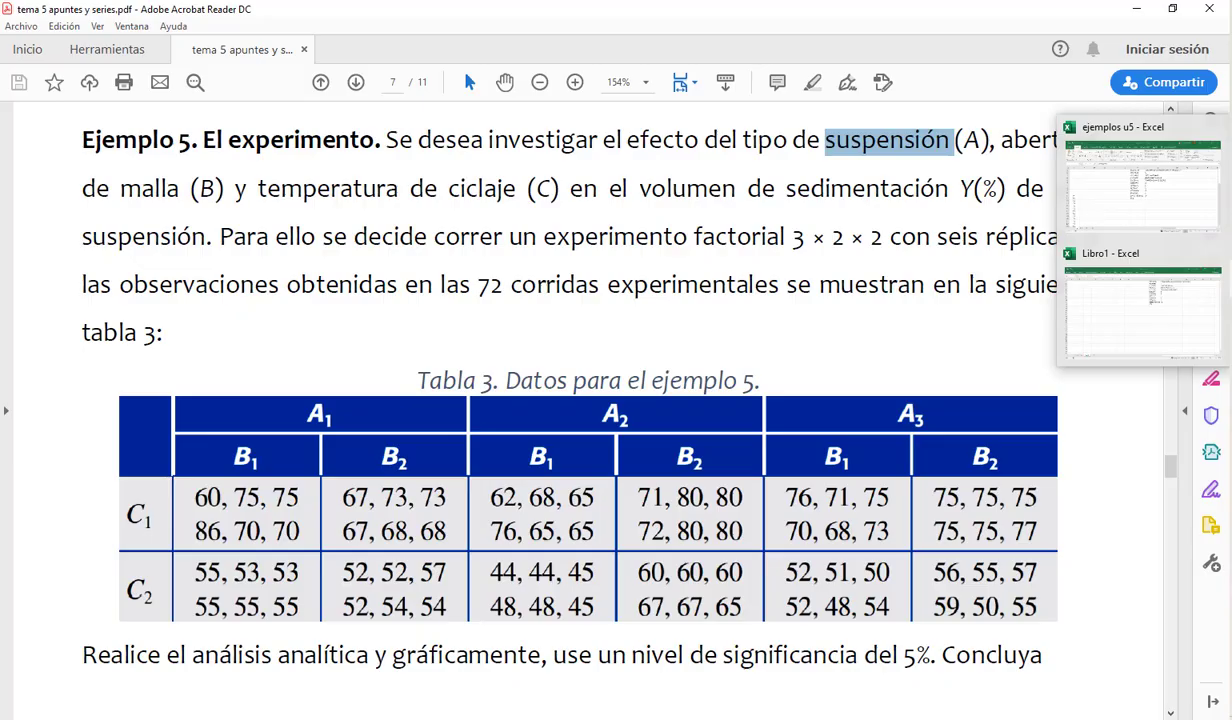
Step: Return to Libro1 in Excel and inspect the replicas value and the observations formula in L11
{"action": "left_click", "coordinate": [1157, 302]}
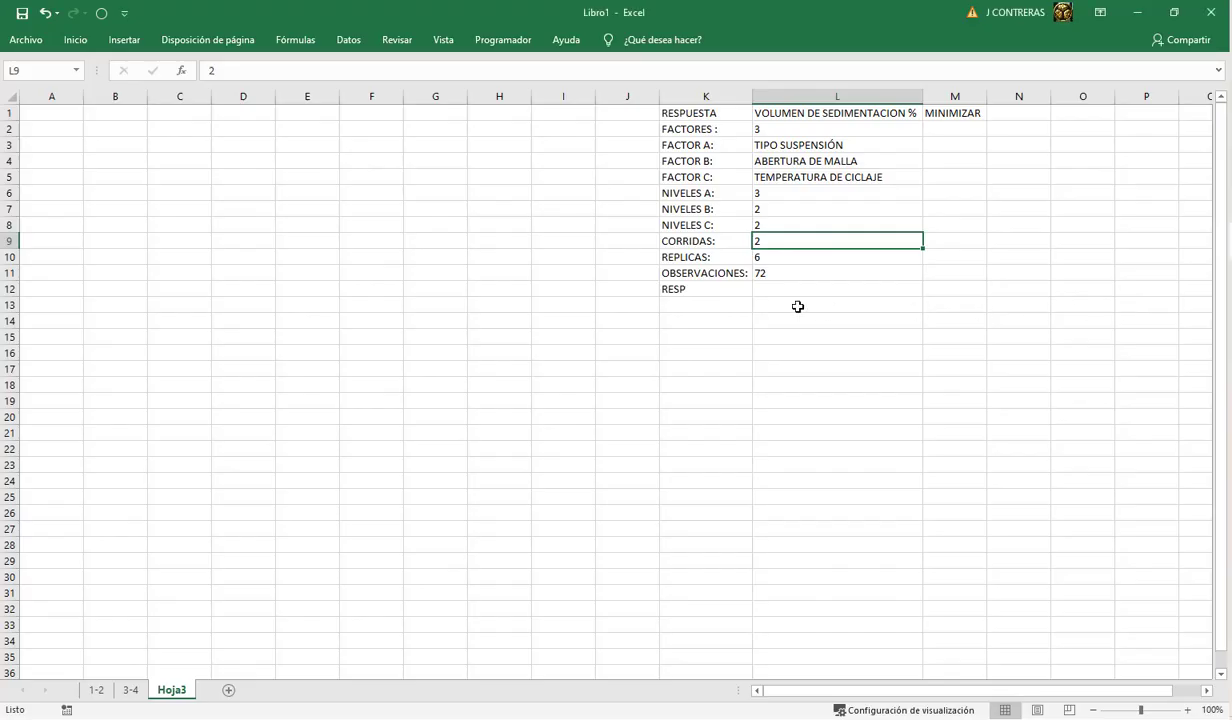
{"action": "left_click", "coordinate": [684, 262]}
{"action": "left_click", "coordinate": [775, 259]}
{"action": "left_click", "coordinate": [782, 274]}
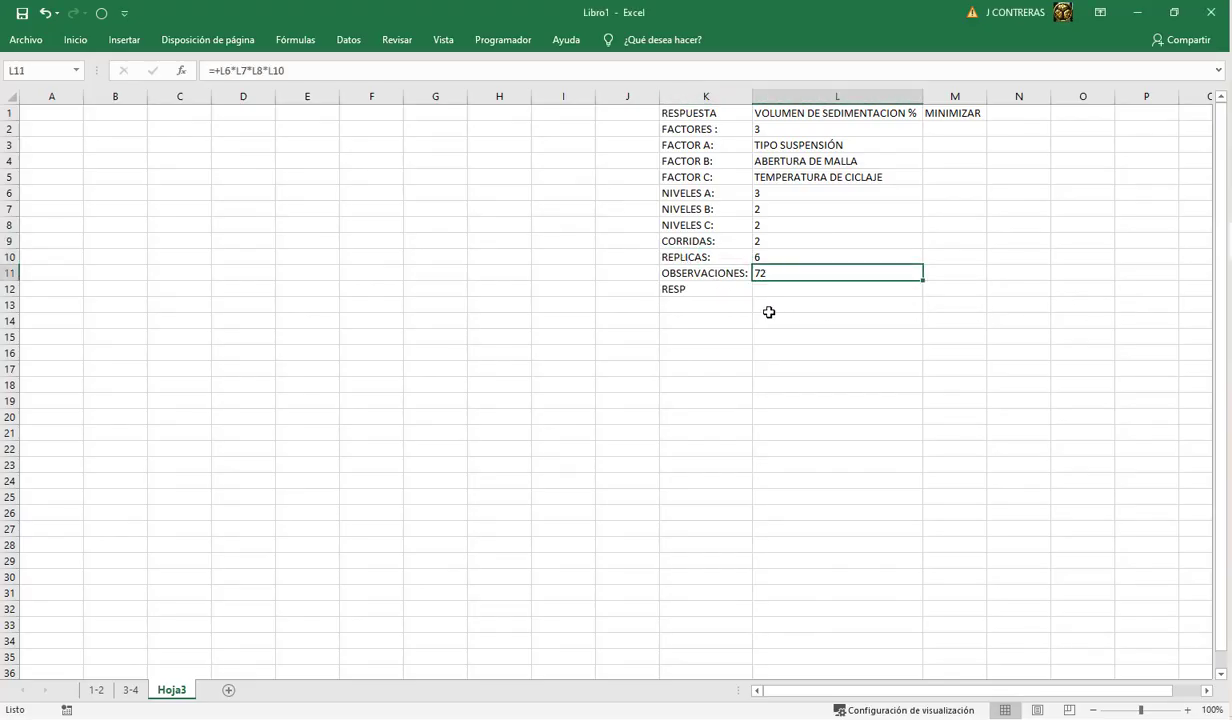
{"action": "left_click", "coordinate": [350, 77]}
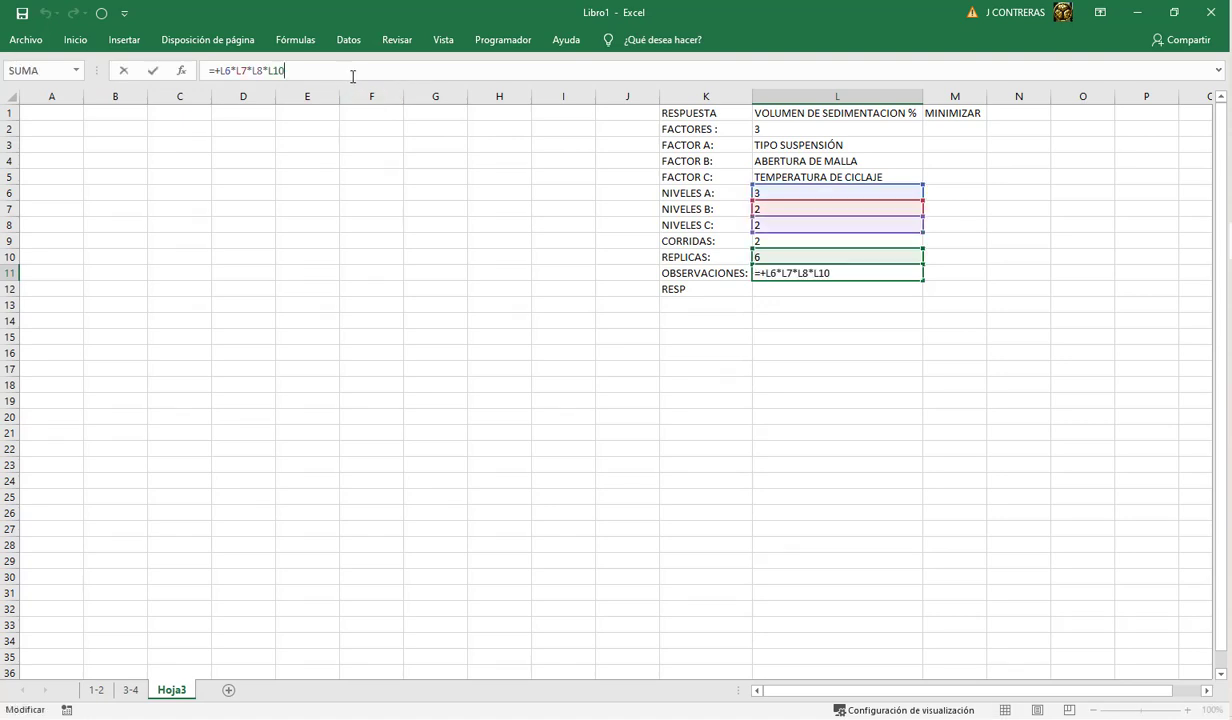
{"action": "key", "text": "Return"}
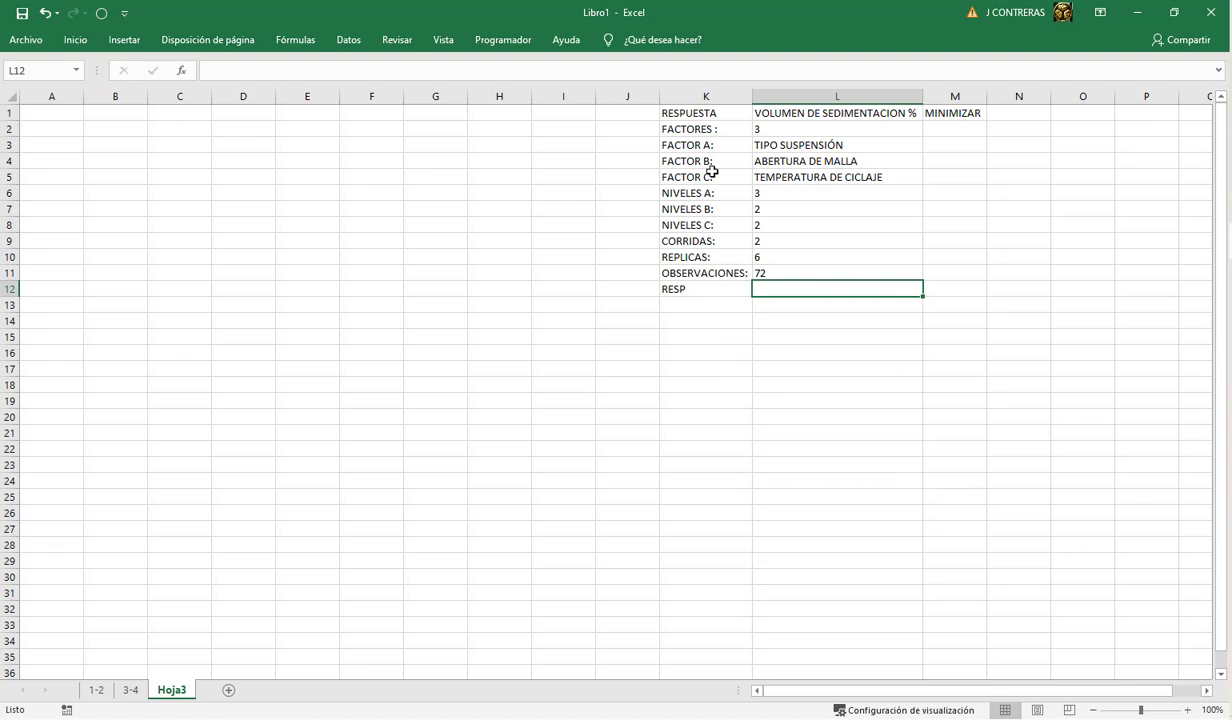
Step: Delete the leftover RESP label from cell K12 below the summary
{"action": "left_click", "coordinate": [683, 288]}
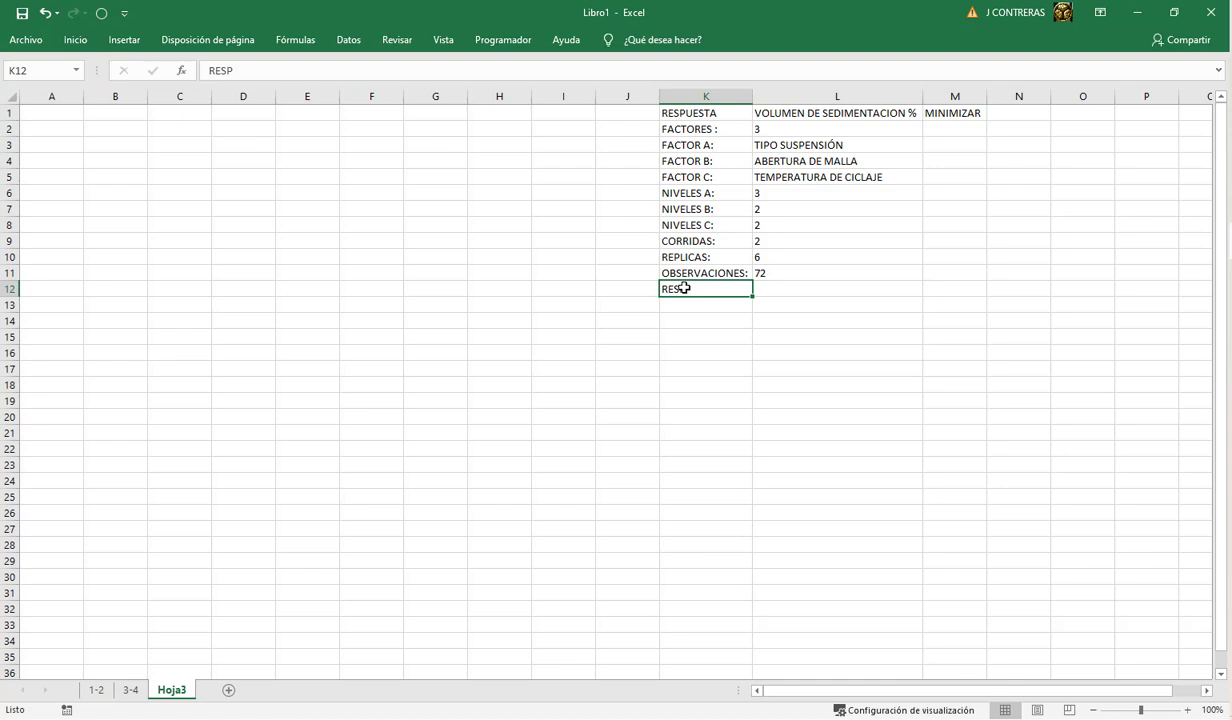
{"action": "key", "text": "Delete"}
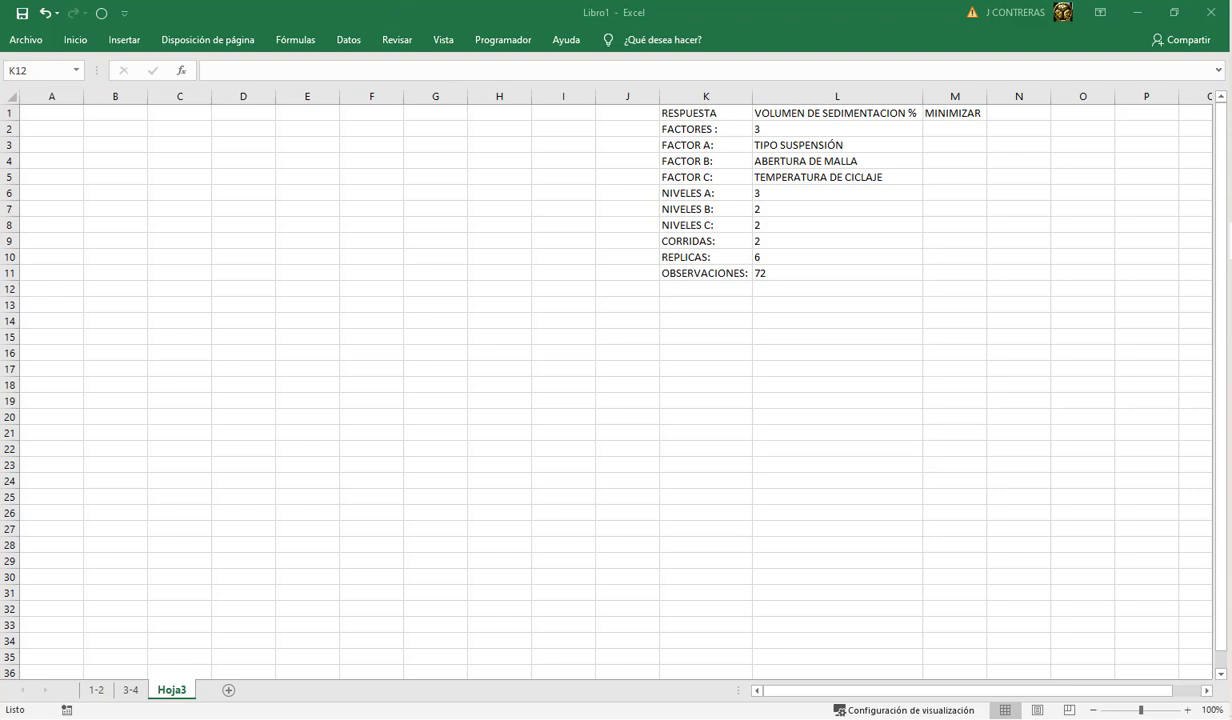
Step: Copy the YES, FA, FB and FC data columns from the other workbook and paste them into Hoja3 starting at A1
{"action": "key", "text": "ctrl+c"}
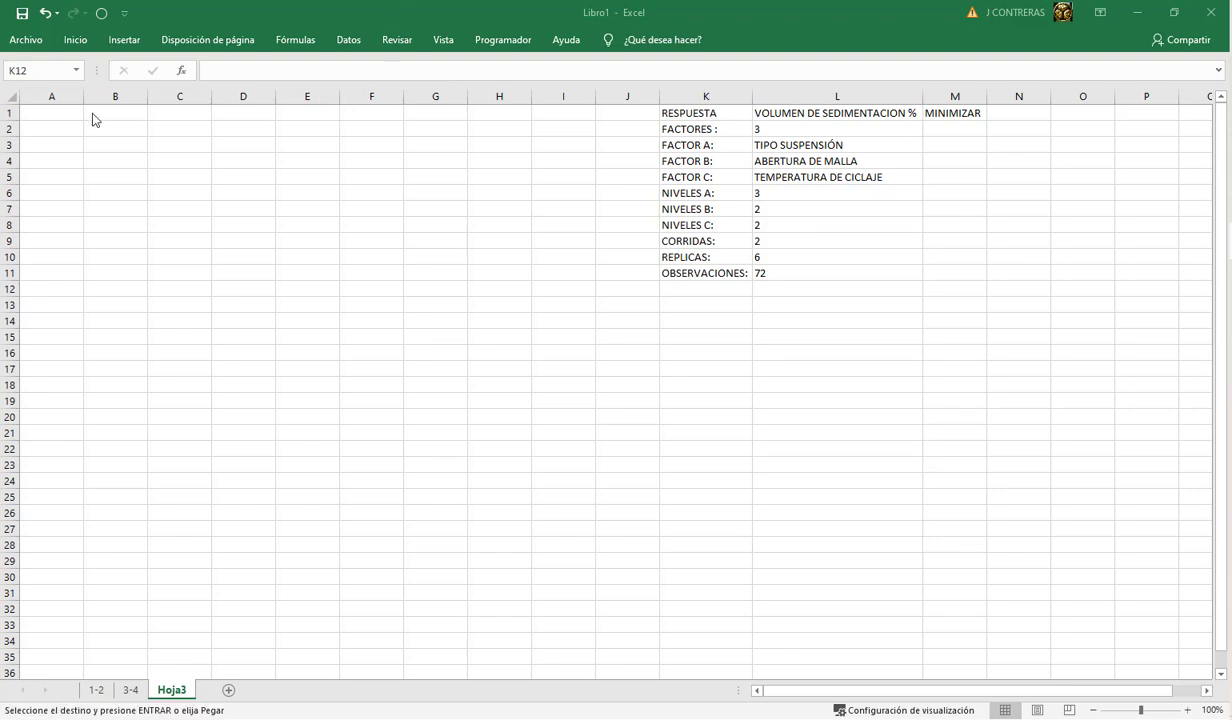
{"action": "left_click", "coordinate": [48, 113]}
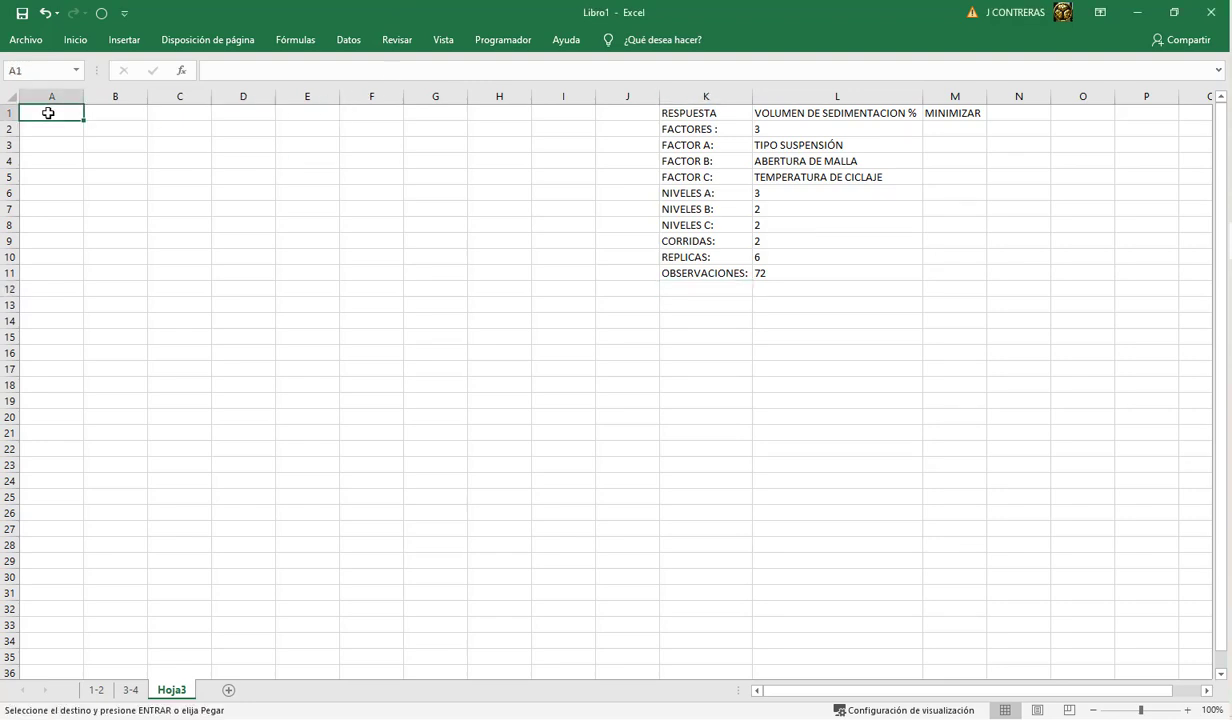
{"action": "key", "text": "ctrl+v"}
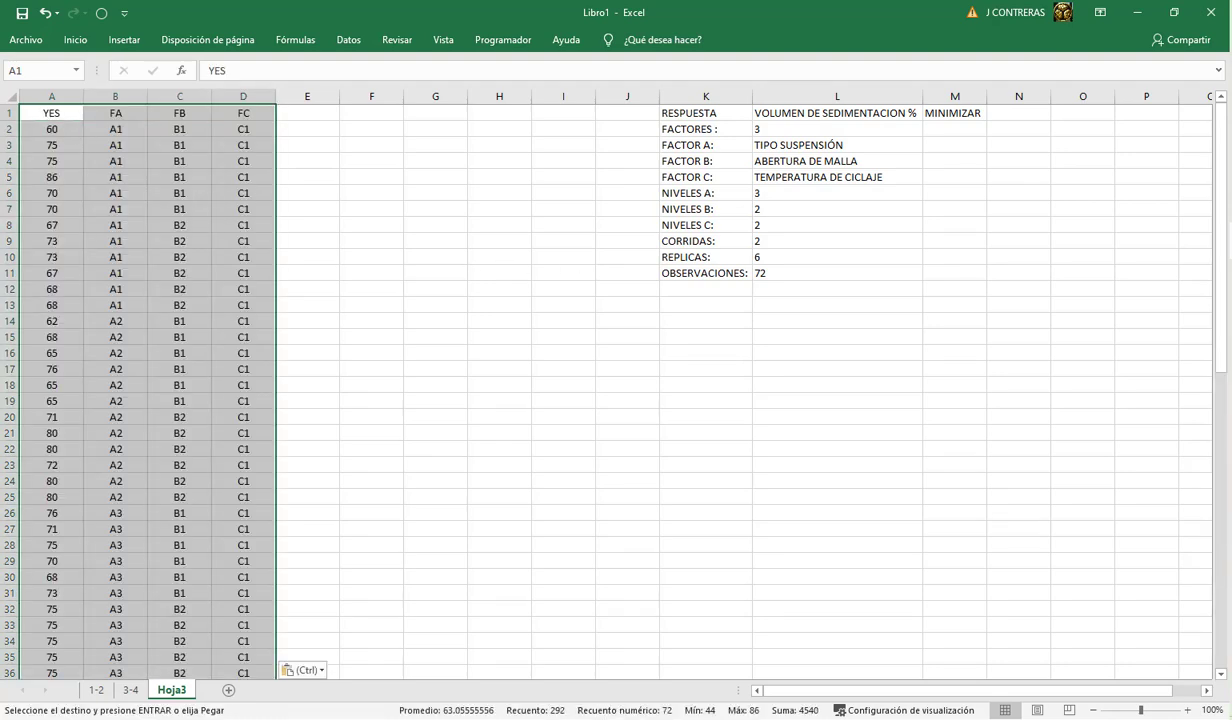
Step: Paste the copied image of the factorial data table at about F9 and move it up to start near E2
{"action": "key", "text": "alt+Tab"}
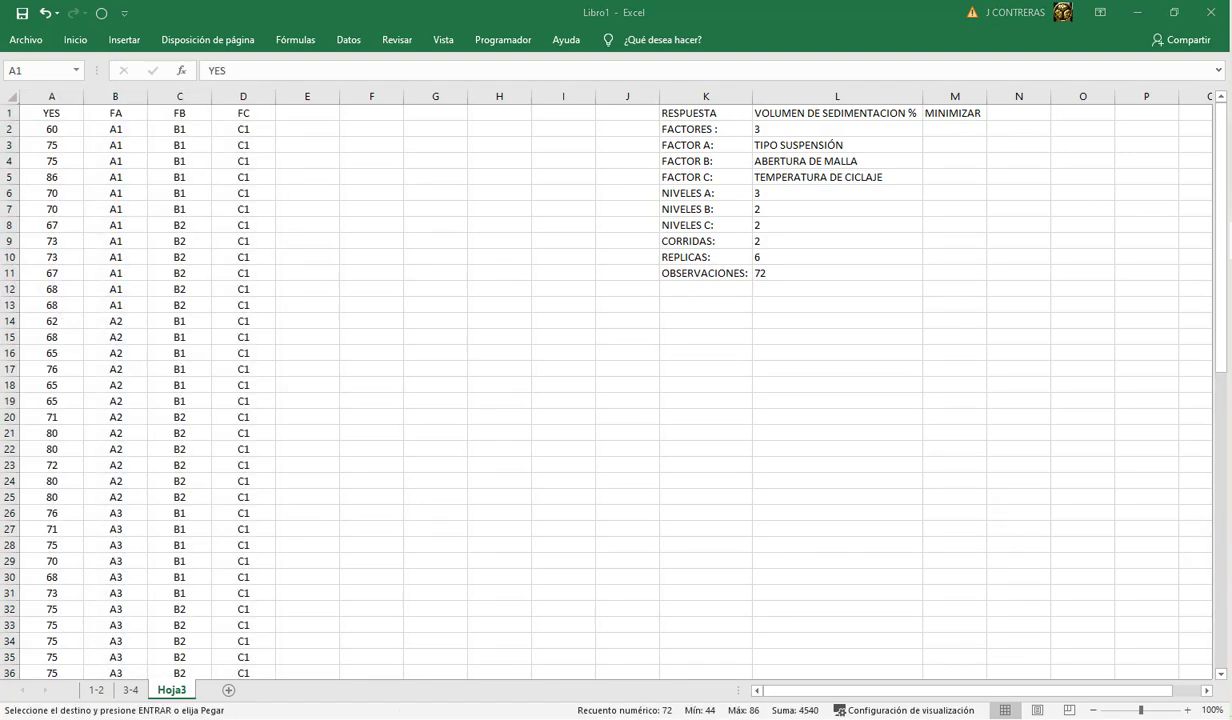
{"action": "left_click", "coordinate": [357, 240]}
{"action": "key", "text": "ctrl+v"}
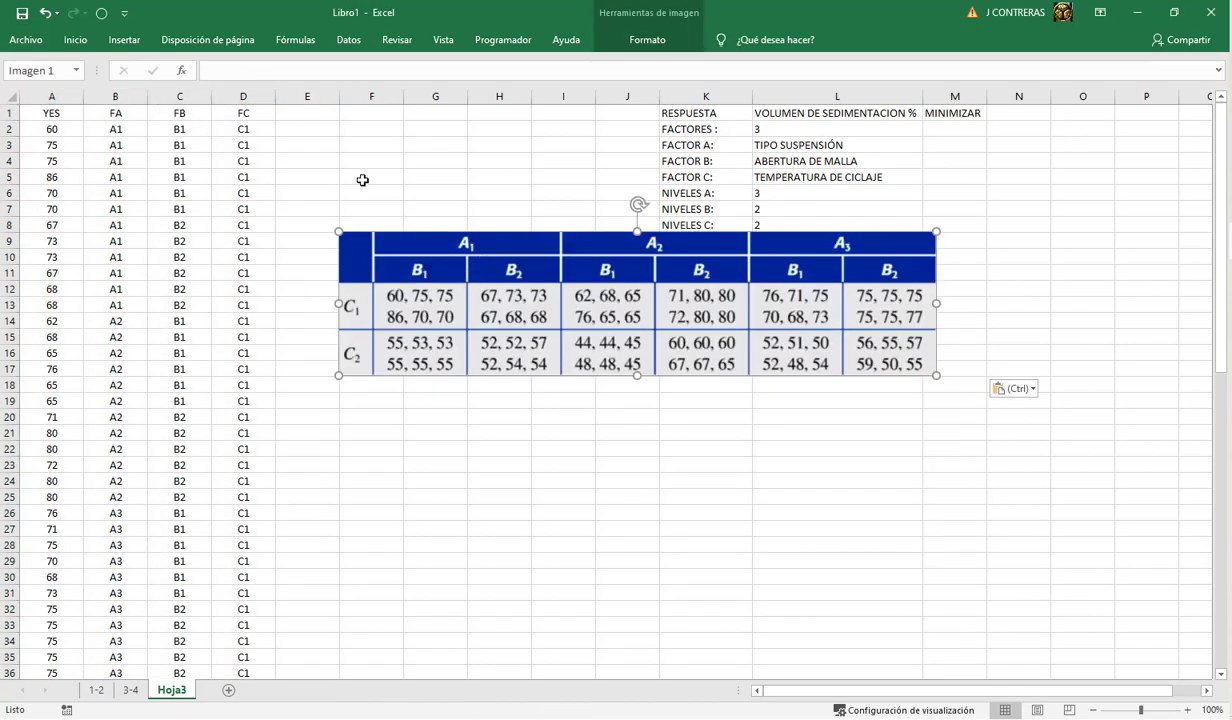
{"action": "scroll", "coordinate": [362, 180], "scroll_direction": "down", "scroll_amount": 1, "text": "ctrl"}
{"action": "left_click_drag", "start_coordinate": [362, 224], "coordinate": [335, 136]}
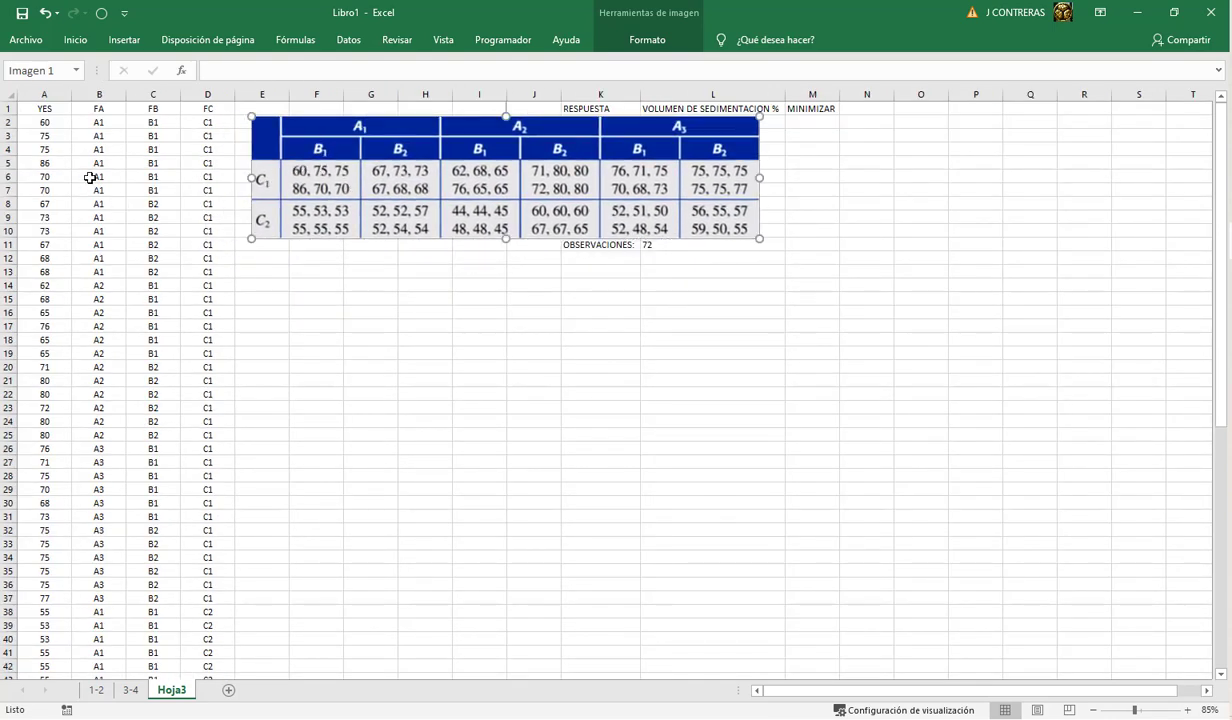
Step: Check the first and last data rows of YES, FA, FB and FC against the factorial table image
{"action": "left_click_drag", "start_coordinate": [40, 122], "coordinate": [215, 122]}
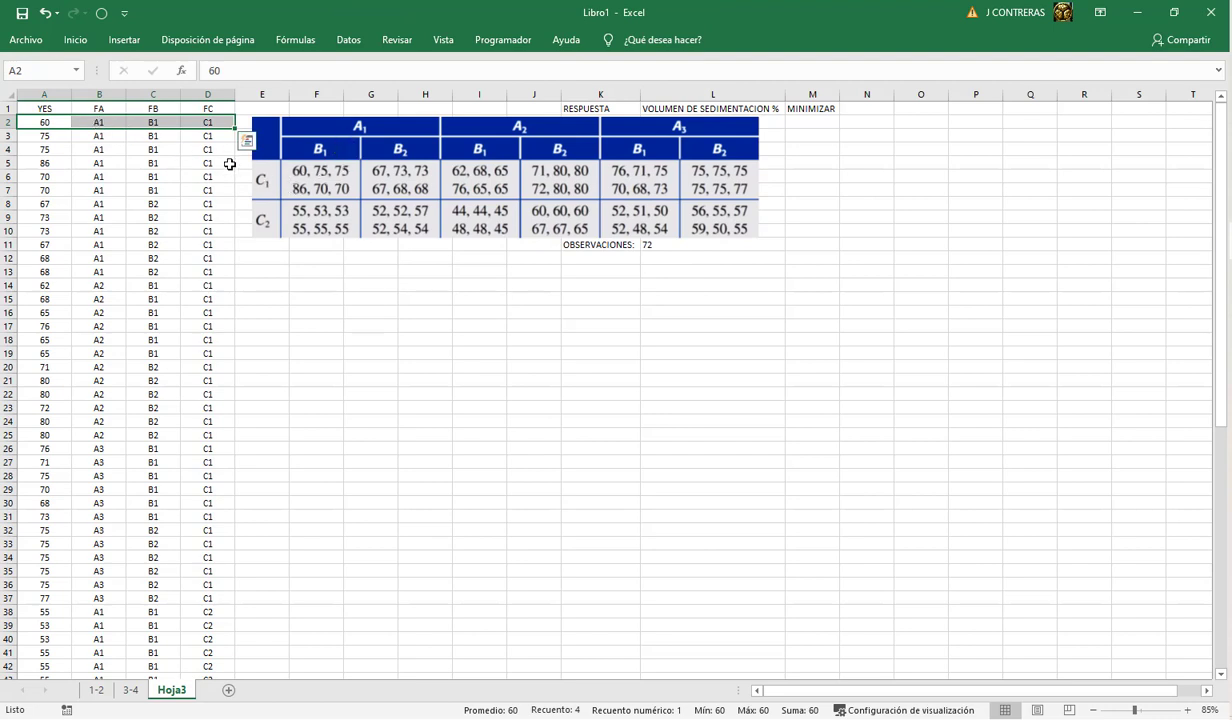
{"action": "left_click", "coordinate": [156, 122]}
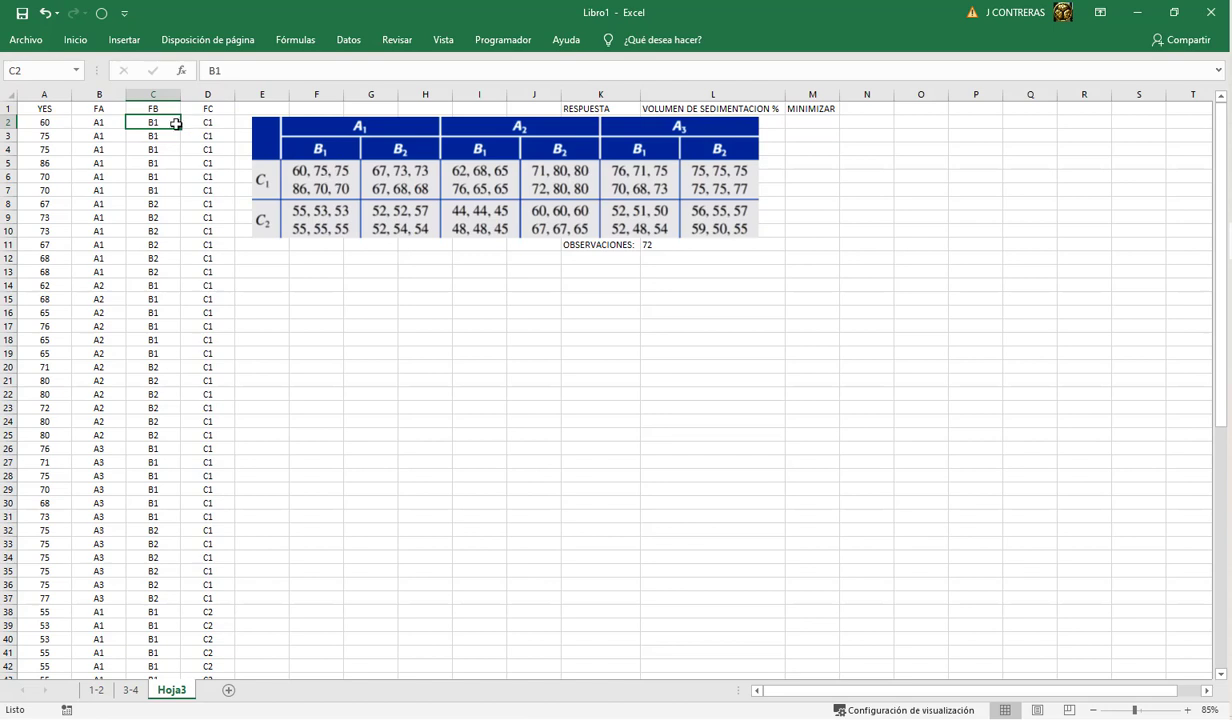
{"action": "left_click", "coordinate": [201, 122]}
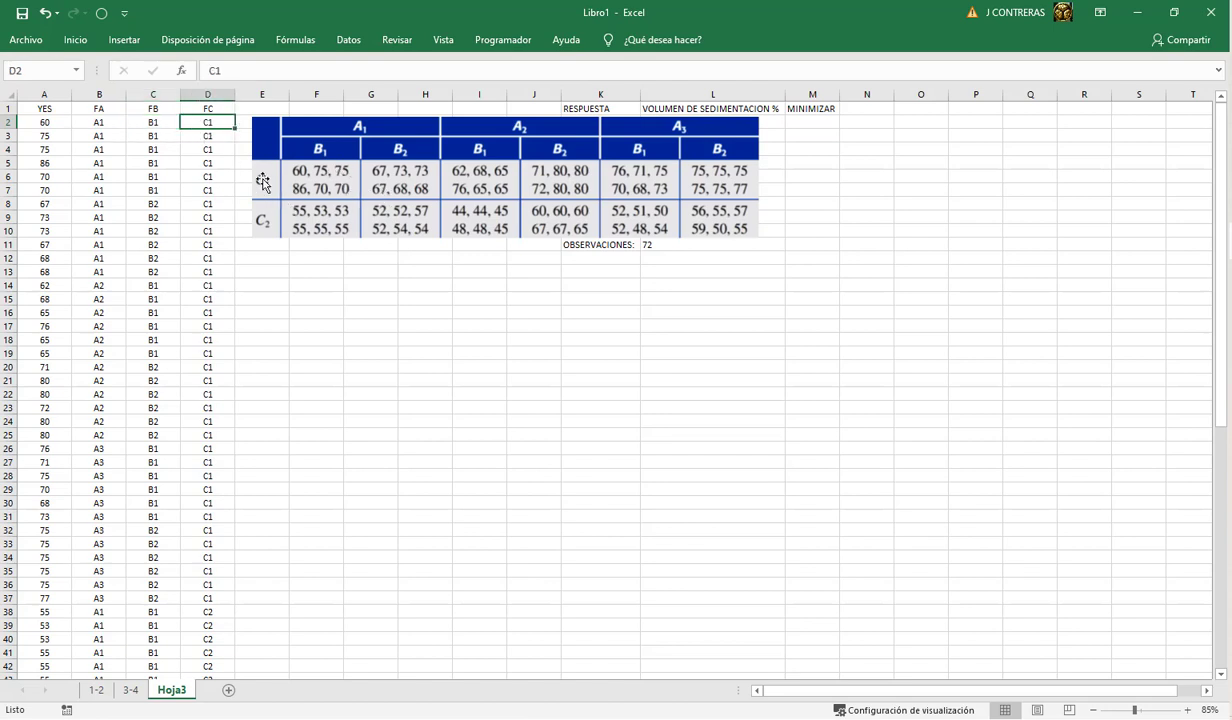
{"action": "scroll", "coordinate": [182, 462], "scroll_direction": "down", "scroll_amount": 6}
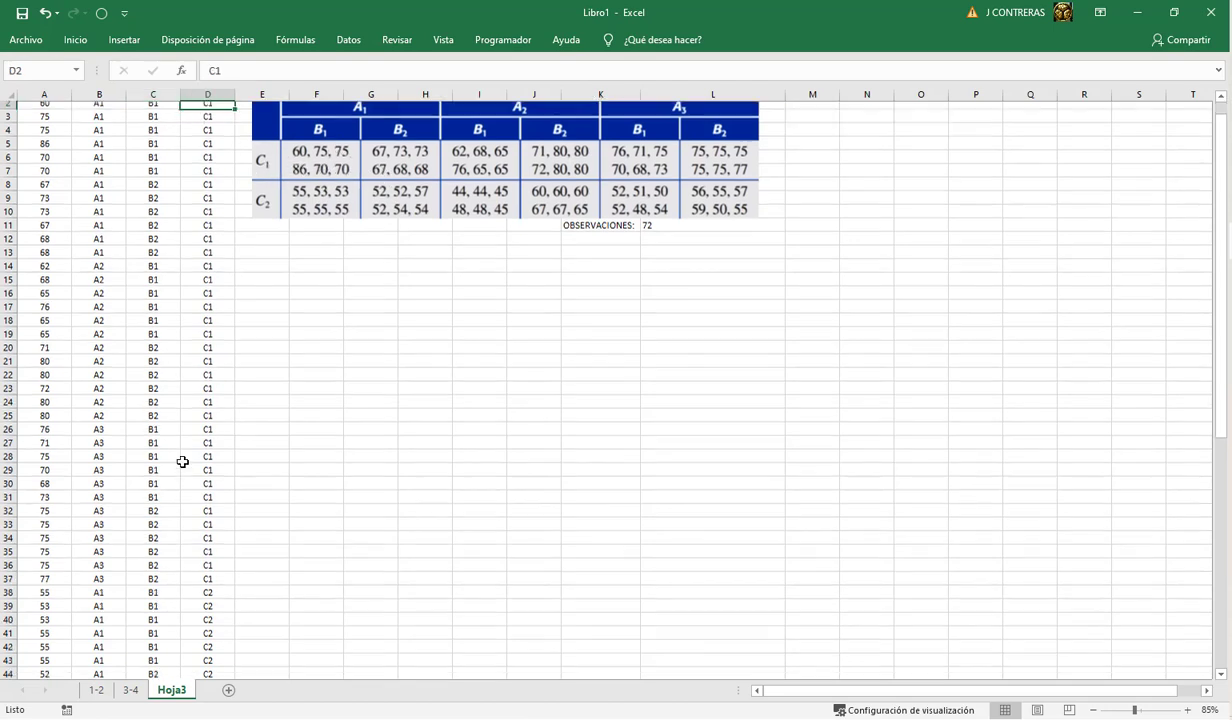
{"action": "scroll", "coordinate": [182, 462], "scroll_direction": "down", "scroll_amount": 10}
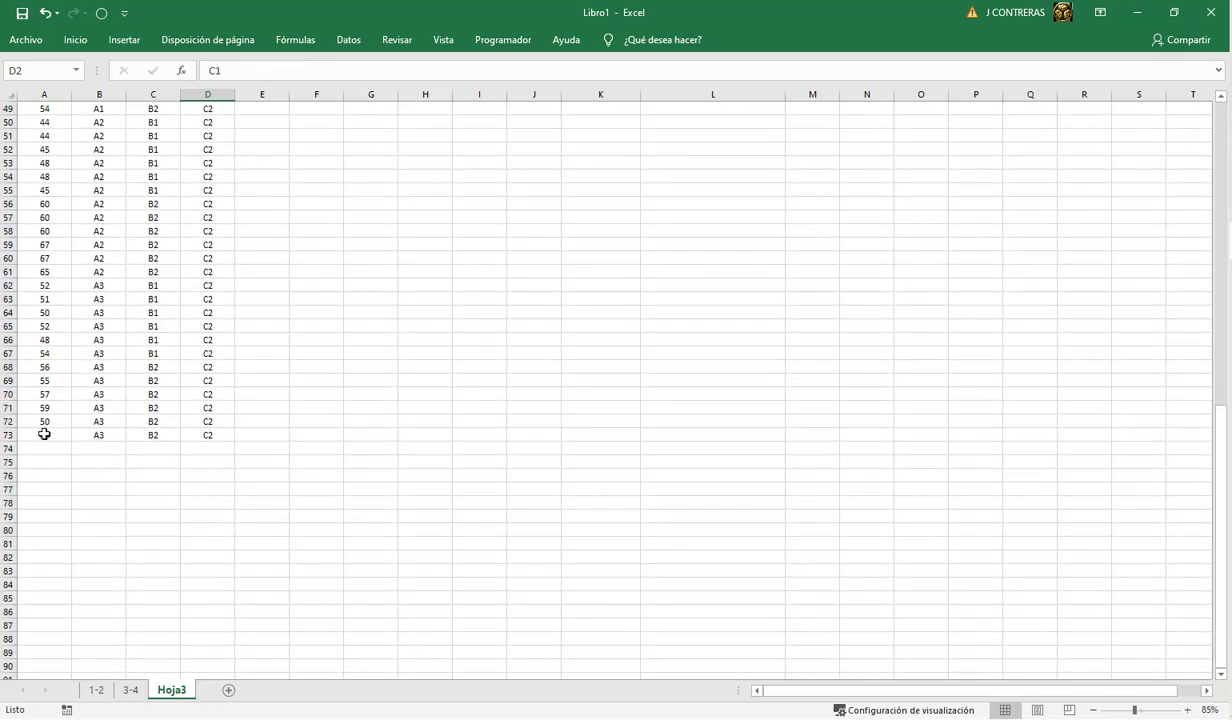
{"action": "left_click", "coordinate": [44, 434]}
{"action": "left_click_drag", "start_coordinate": [161, 438], "coordinate": [209, 445]}
{"action": "scroll", "coordinate": [435, 377], "scroll_direction": "up", "scroll_amount": 9}
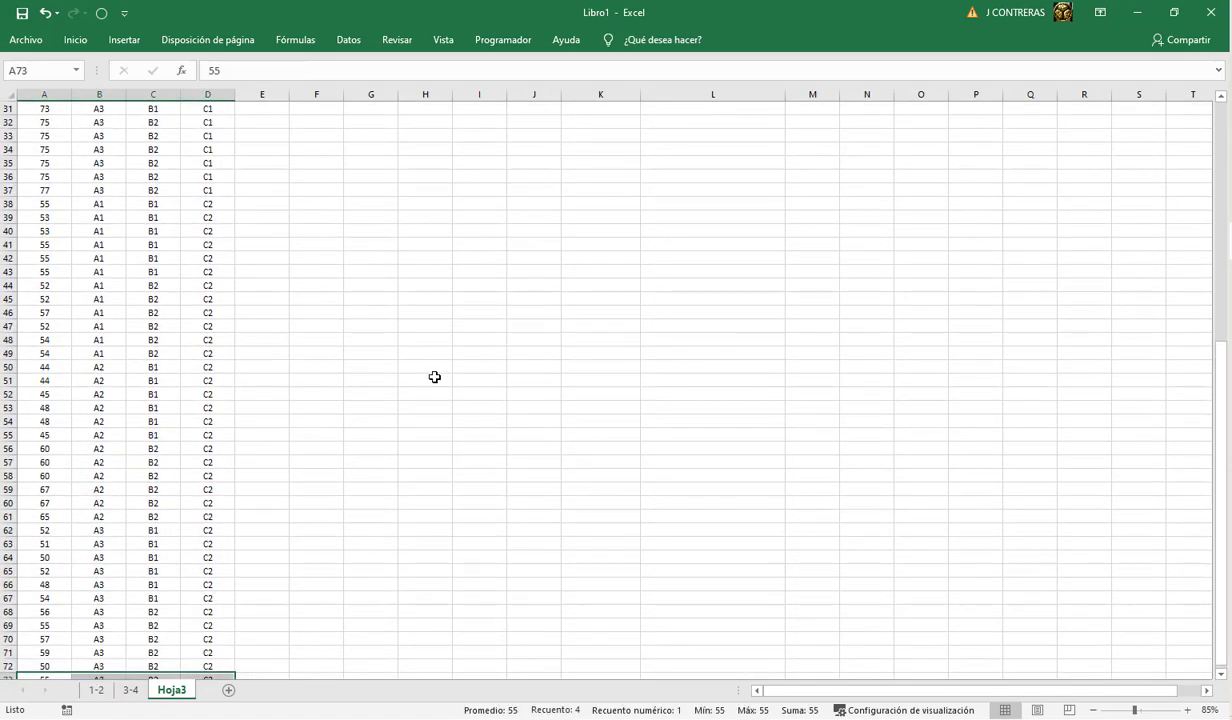
{"action": "scroll", "coordinate": [435, 377], "scroll_direction": "up", "scroll_amount": 7}
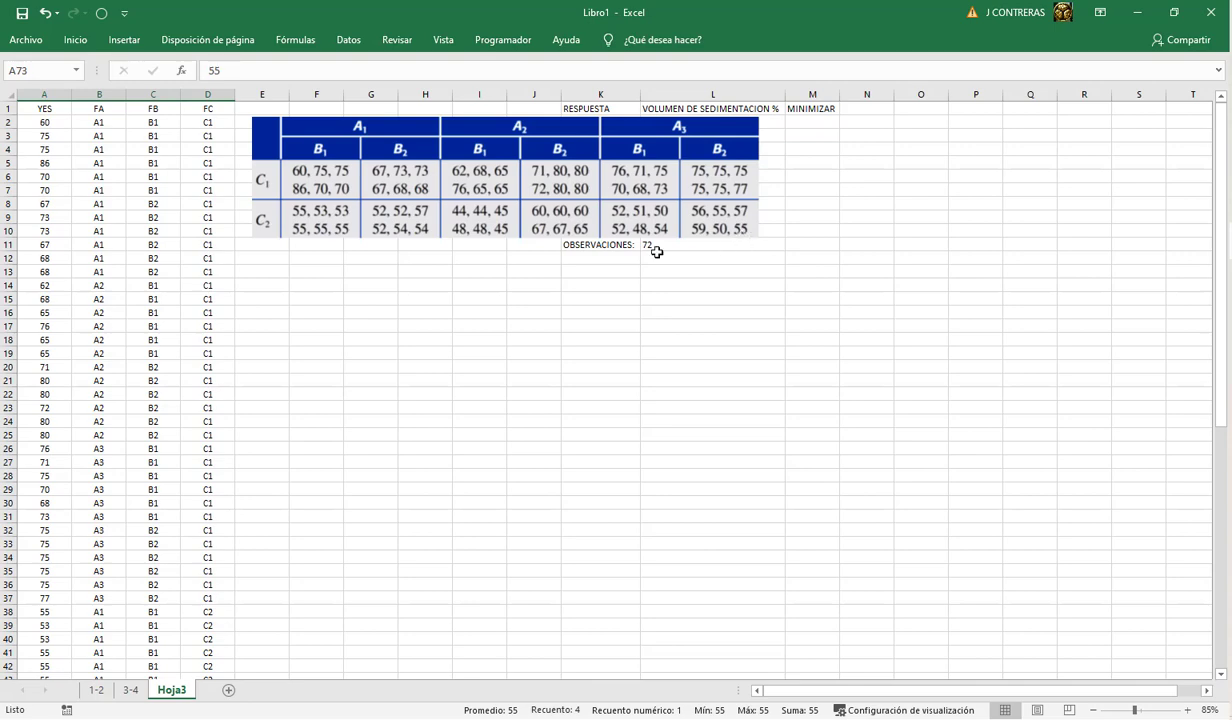
Step: Move the factorial table image down to about E57, clear of the summary block, and deselect it
{"action": "left_click_drag", "start_coordinate": [577, 189], "coordinate": [552, 531]}
{"action": "scroll", "coordinate": [552, 531], "scroll_direction": "down", "scroll_amount": 5}
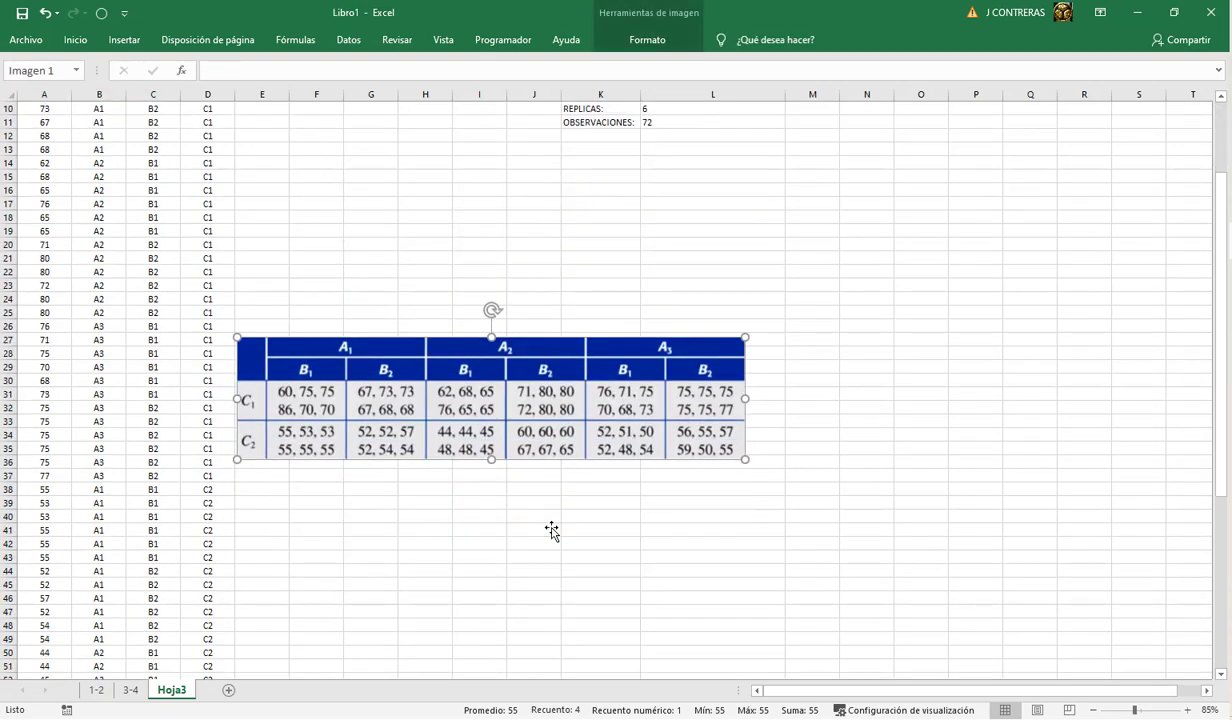
{"action": "left_click_drag", "start_coordinate": [494, 335], "coordinate": [540, 615]}
{"action": "scroll", "coordinate": [525, 600], "scroll_direction": "down", "scroll_amount": 6}
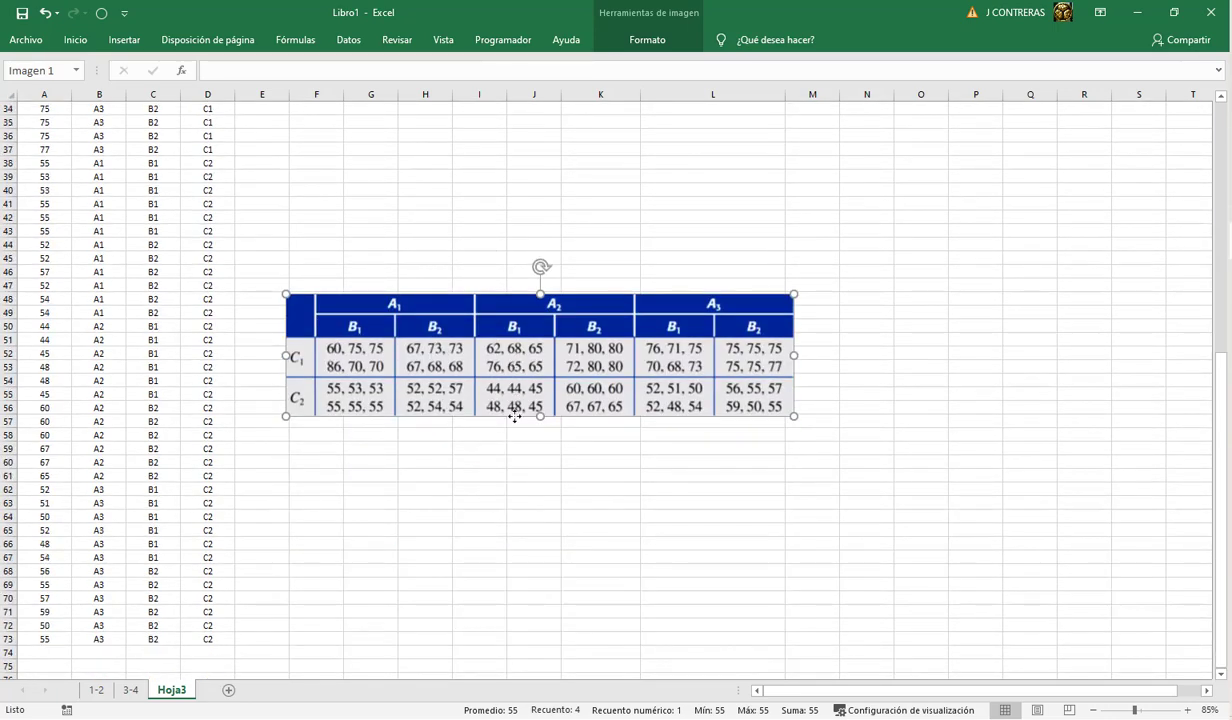
{"action": "left_click_drag", "start_coordinate": [516, 376], "coordinate": [490, 506]}
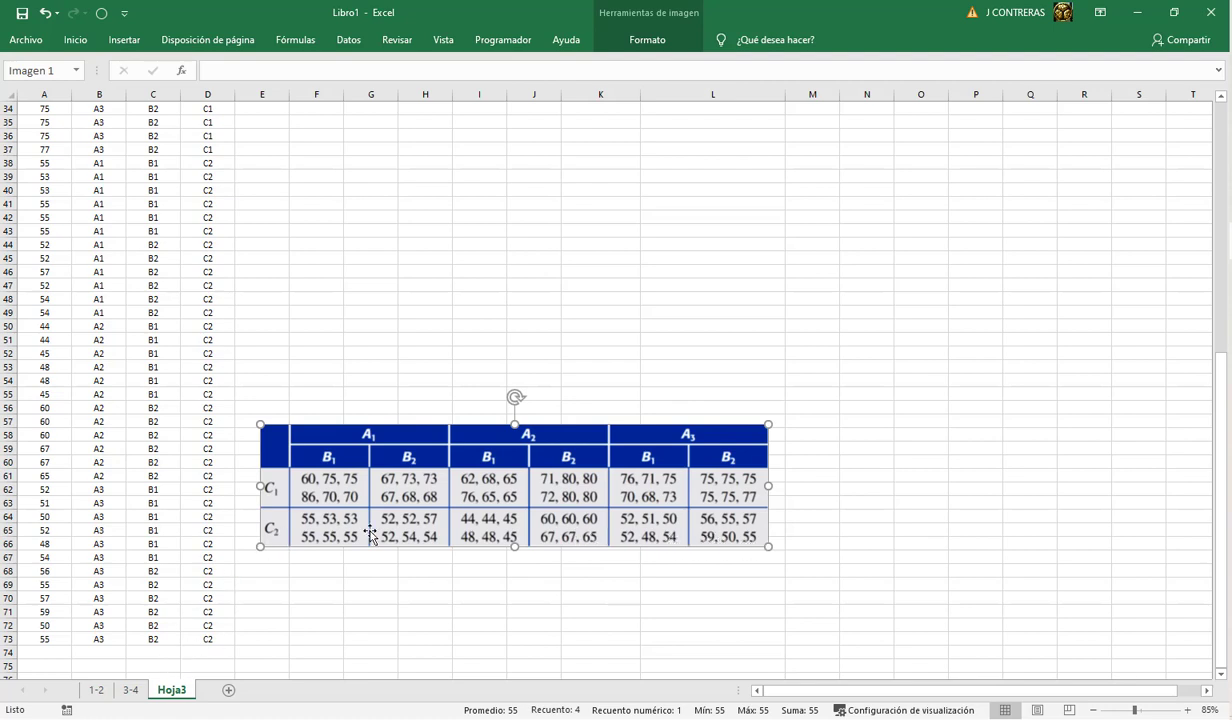
{"action": "left_click", "coordinate": [302, 326]}
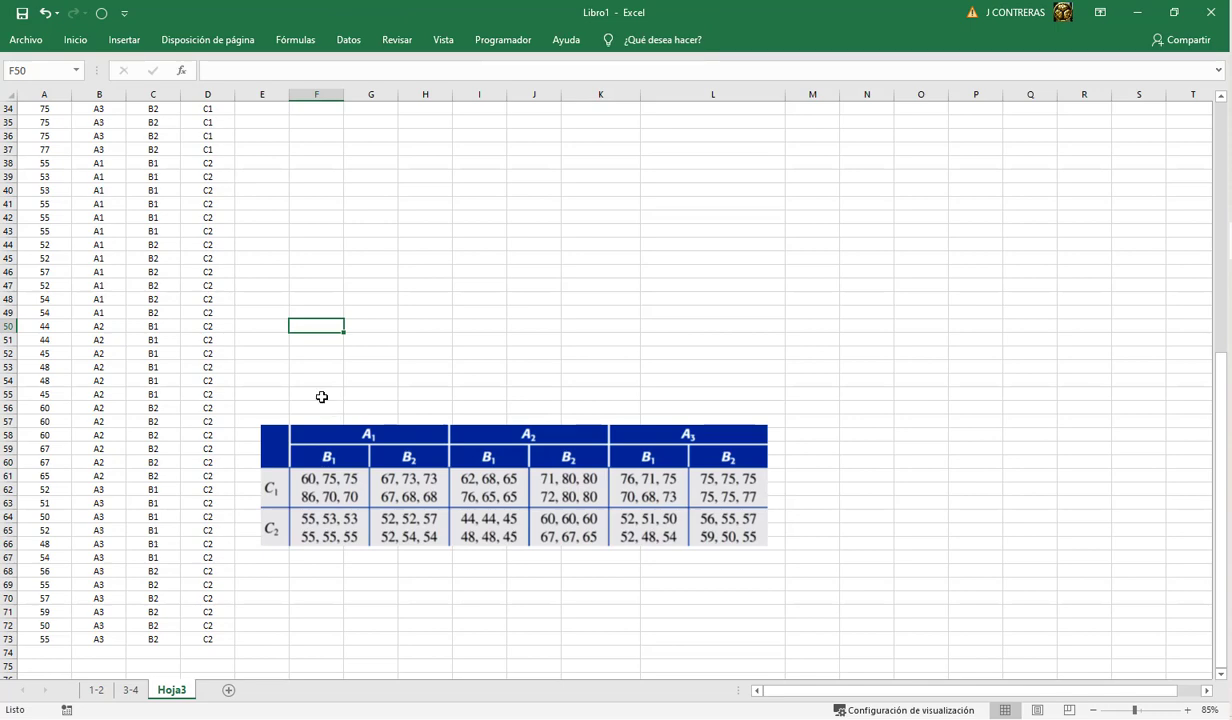
{"action": "scroll", "coordinate": [322, 397], "scroll_direction": "up", "scroll_amount": 4}
{"action": "scroll", "coordinate": [322, 397], "scroll_direction": "up", "scroll_amount": 7}
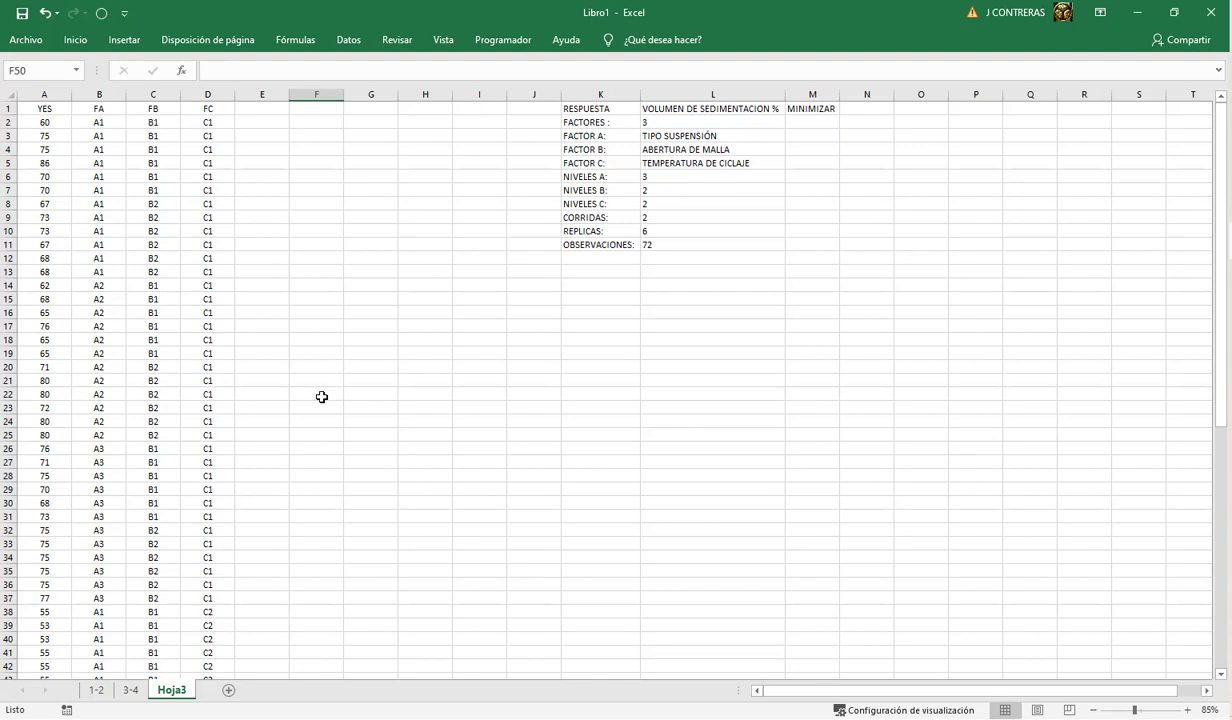
Step: Review the data rows in columns A to D down to the table image, including row 34
{"action": "scroll", "coordinate": [322, 397], "scroll_direction": "down", "scroll_amount": 7}
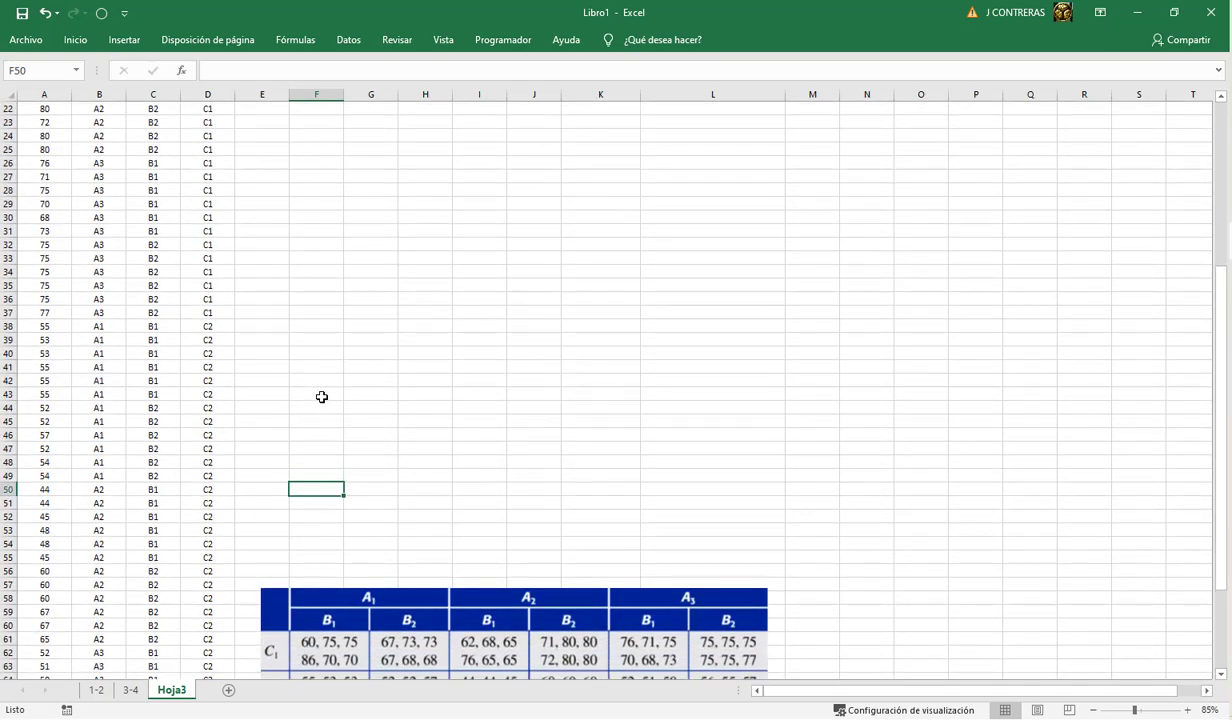
{"action": "scroll", "coordinate": [322, 397], "scroll_direction": "down", "scroll_amount": 1}
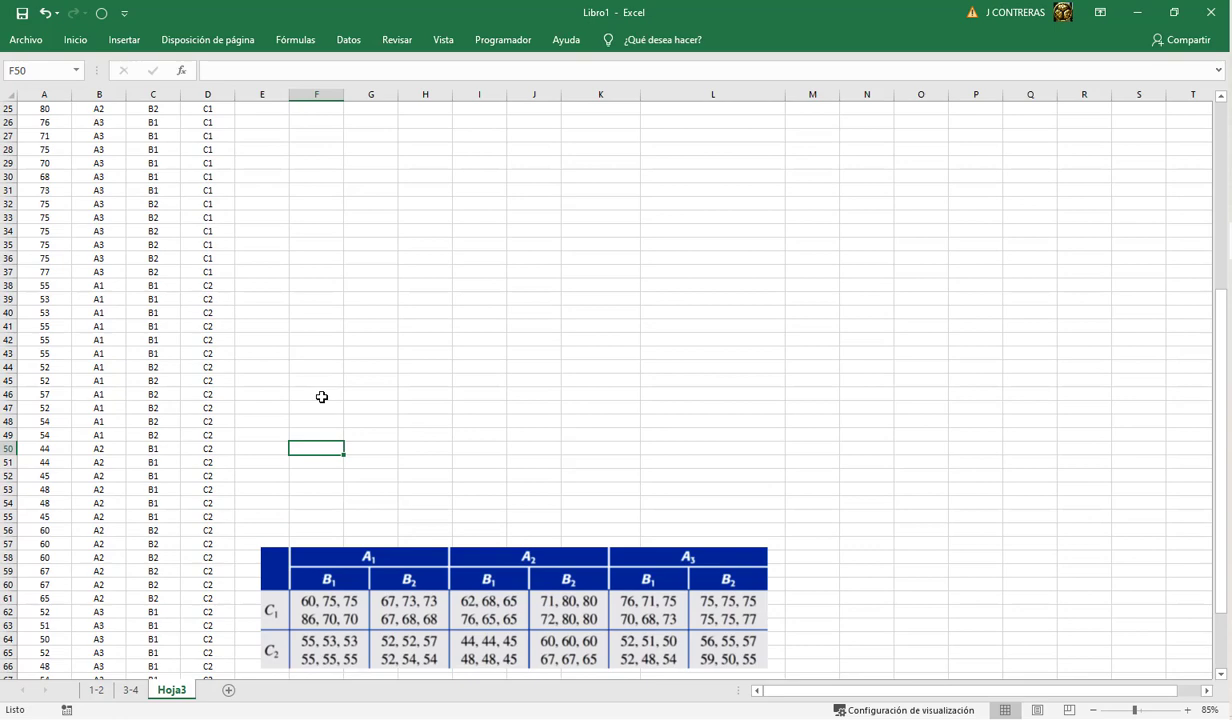
{"action": "scroll", "coordinate": [322, 397], "scroll_direction": "down", "scroll_amount": 1}
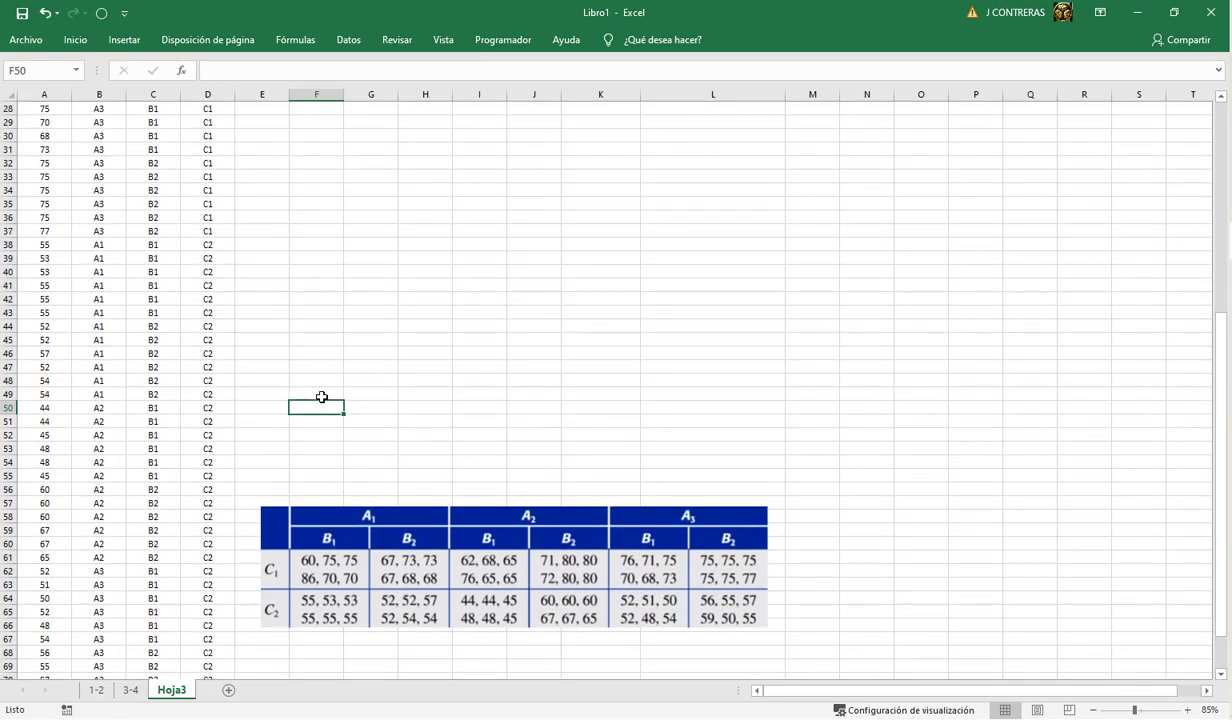
{"action": "scroll", "coordinate": [322, 397], "scroll_direction": "down", "scroll_amount": 1}
{"action": "scroll", "coordinate": [322, 397], "scroll_direction": "down", "scroll_amount": 1}
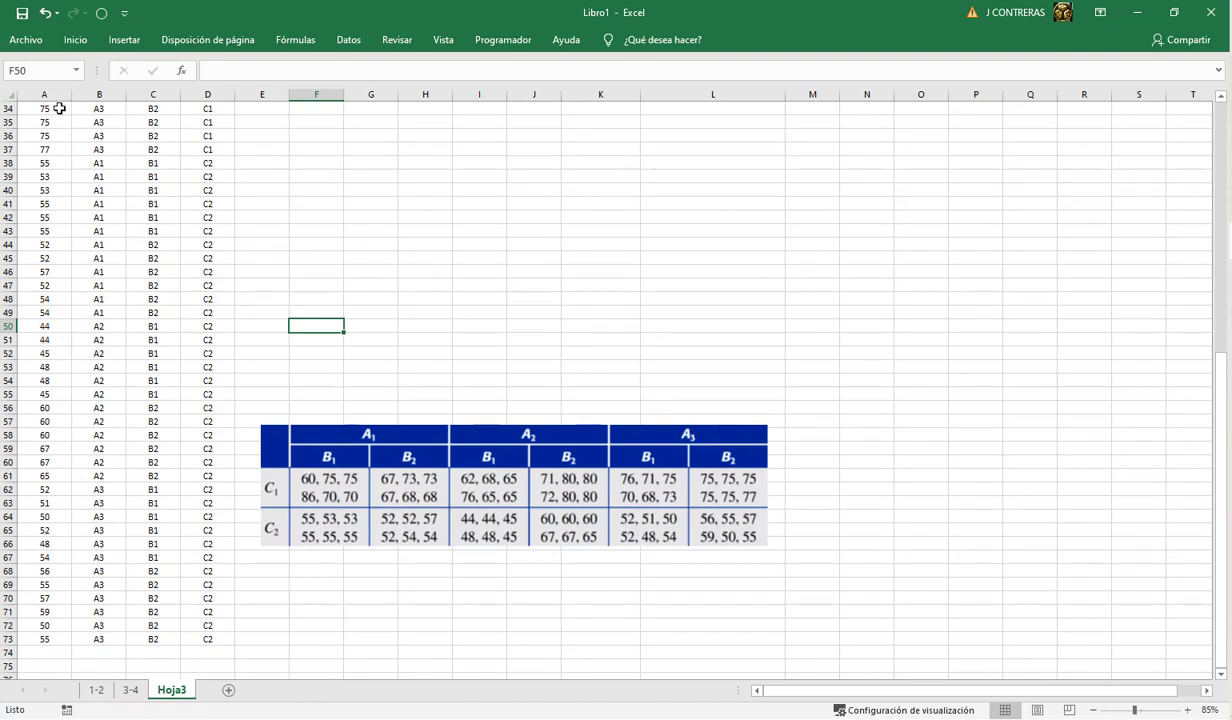
{"action": "left_click_drag", "start_coordinate": [50, 108], "coordinate": [215, 108]}
{"action": "scroll", "coordinate": [400, 315], "scroll_direction": "up", "scroll_amount": 11}
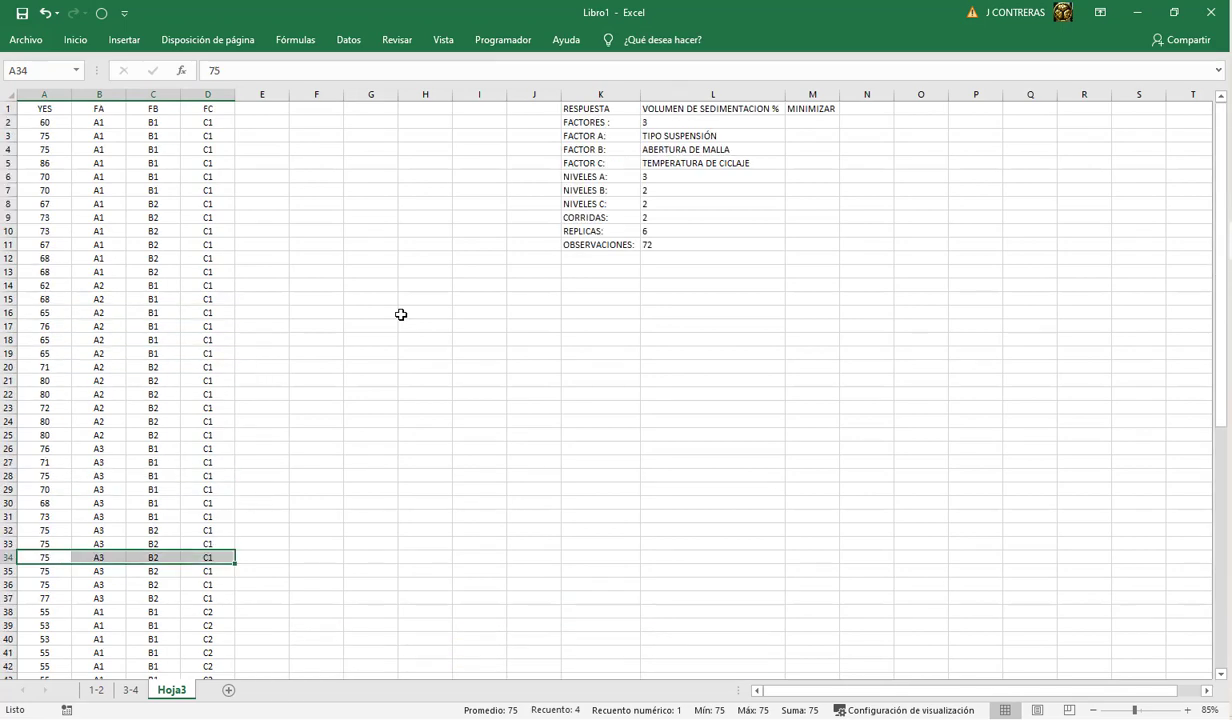
{"action": "scroll", "coordinate": [400, 315], "scroll_direction": "down", "scroll_amount": 10}
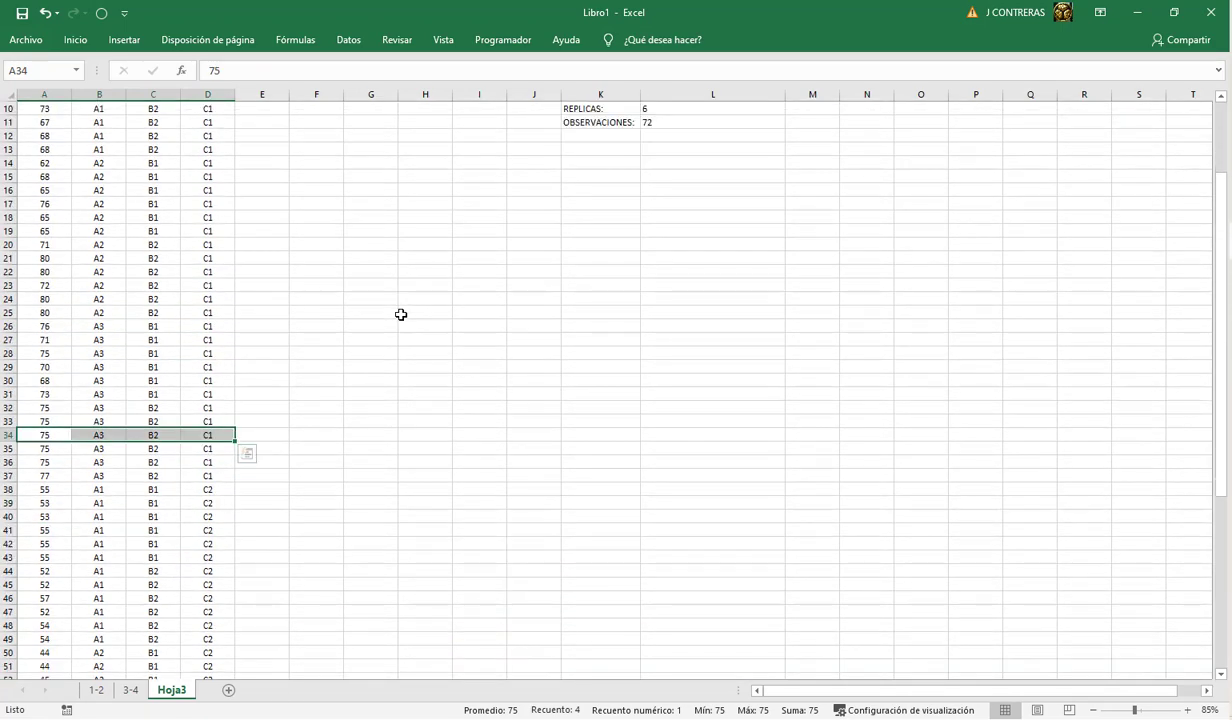
{"action": "scroll", "coordinate": [400, 315], "scroll_direction": "down", "scroll_amount": 1}
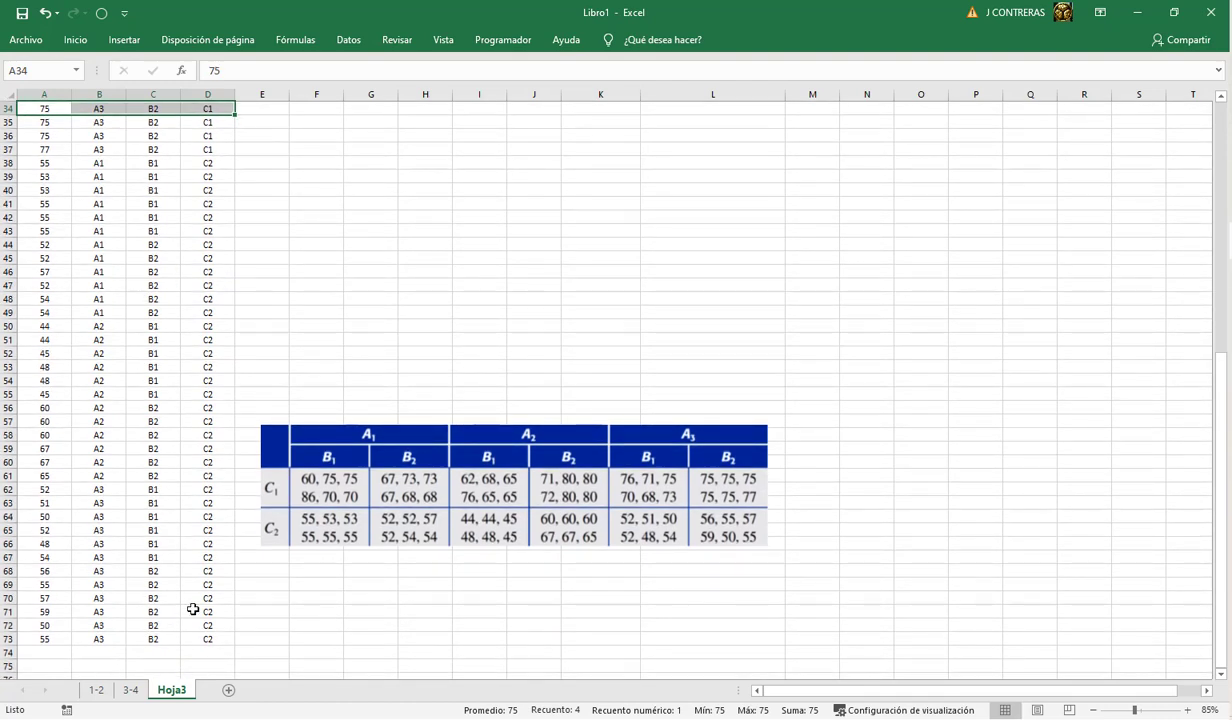
Step: Copy the full data range A1:D73 with its YES, FA, FB and FC headers
{"action": "left_click_drag", "start_coordinate": [207, 639], "coordinate": [153, 598]}
{"action": "left_click_drag", "start_coordinate": [3, 476], "coordinate": [51, 106]}
{"action": "key", "text": "ctrl+c"}
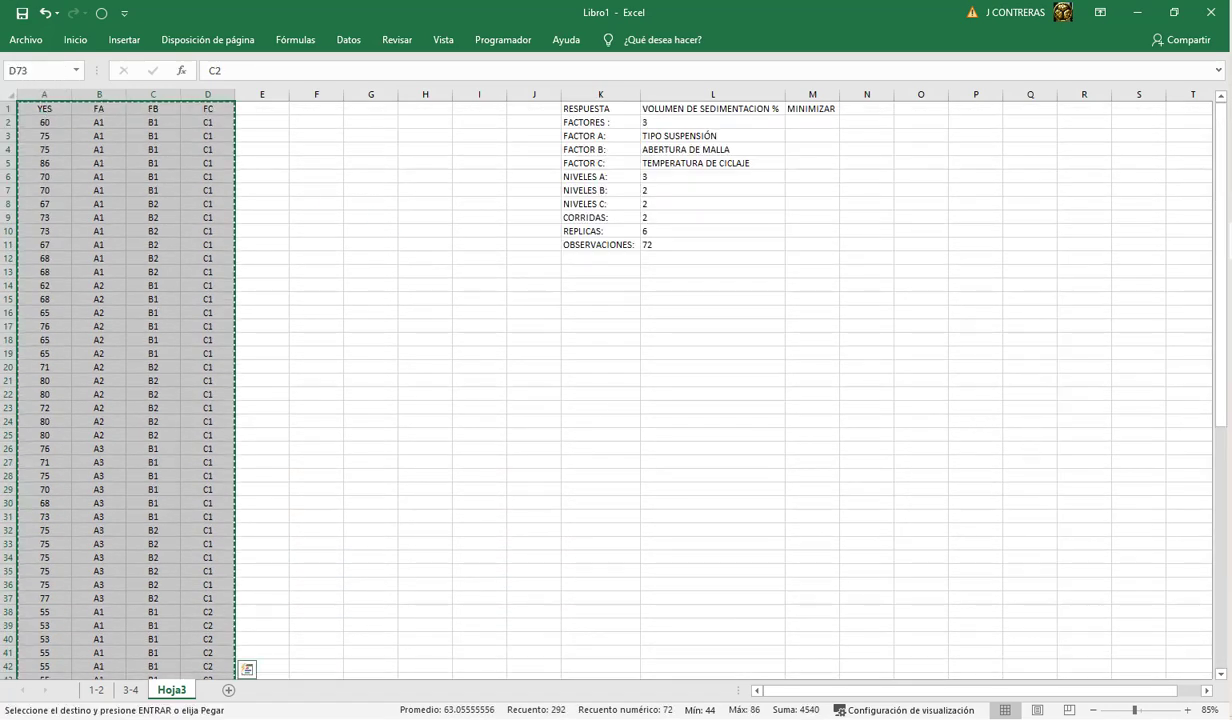
Step: Switch to Minitab, restore the maximized optimization plot window and create a new blank worksheet
{"action": "key", "text": "alt+Tab"}
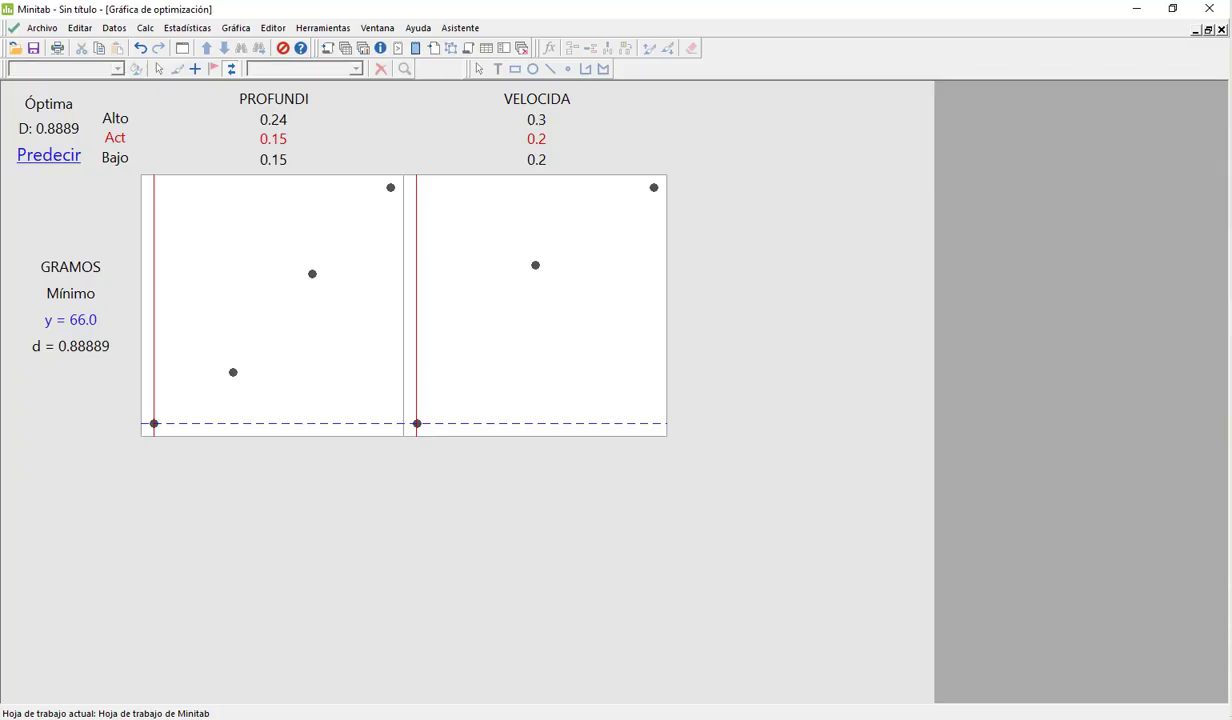
{"action": "left_click", "coordinate": [1206, 31]}
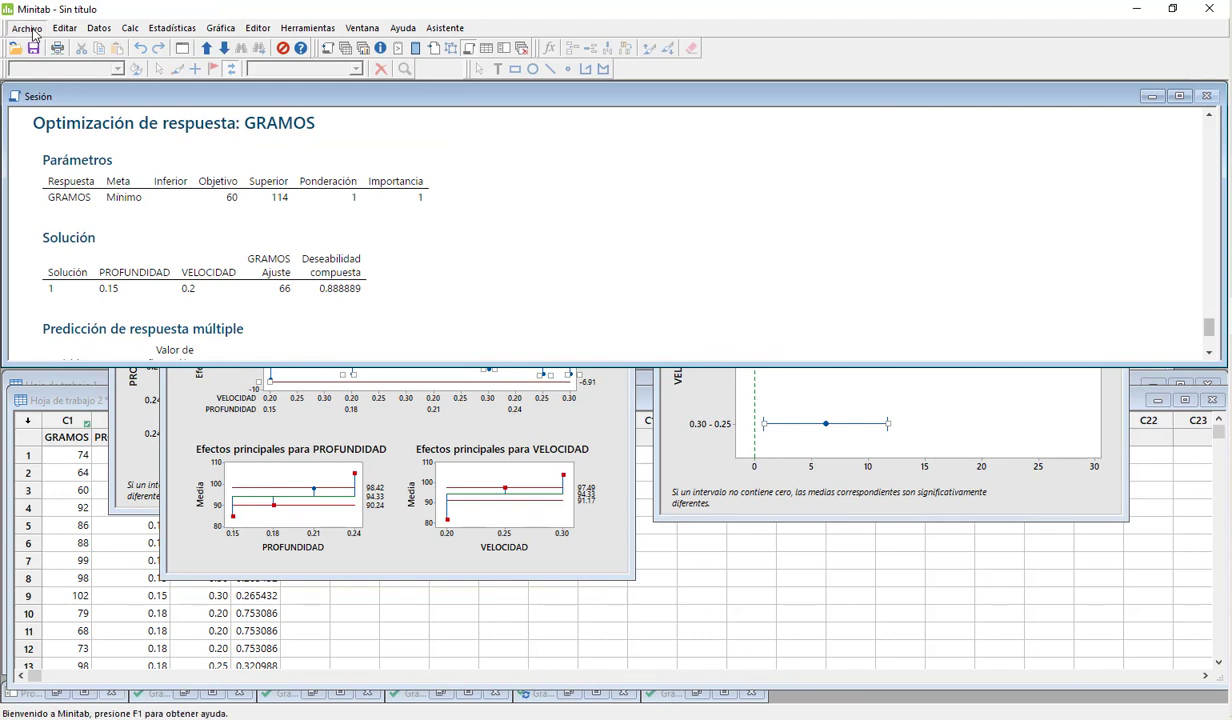
{"action": "left_click", "coordinate": [27, 28]}
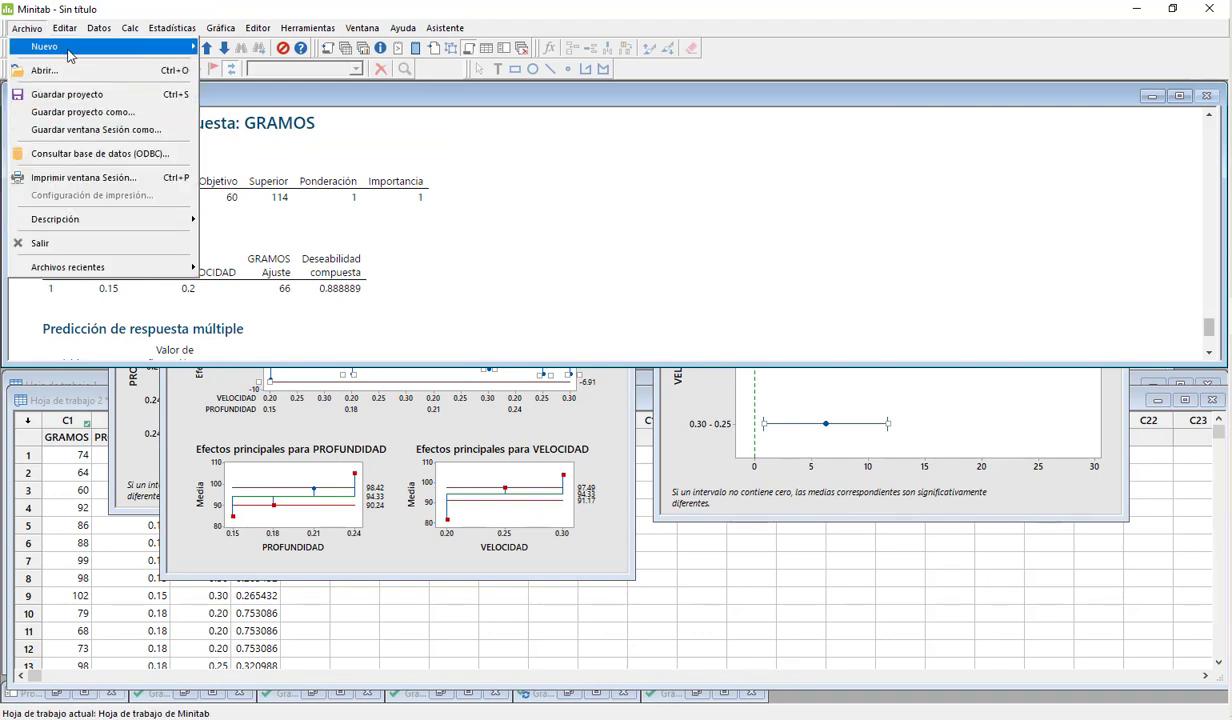
{"action": "mouse_move", "coordinate": [75, 50]}
{"action": "left_click", "coordinate": [222, 64]}
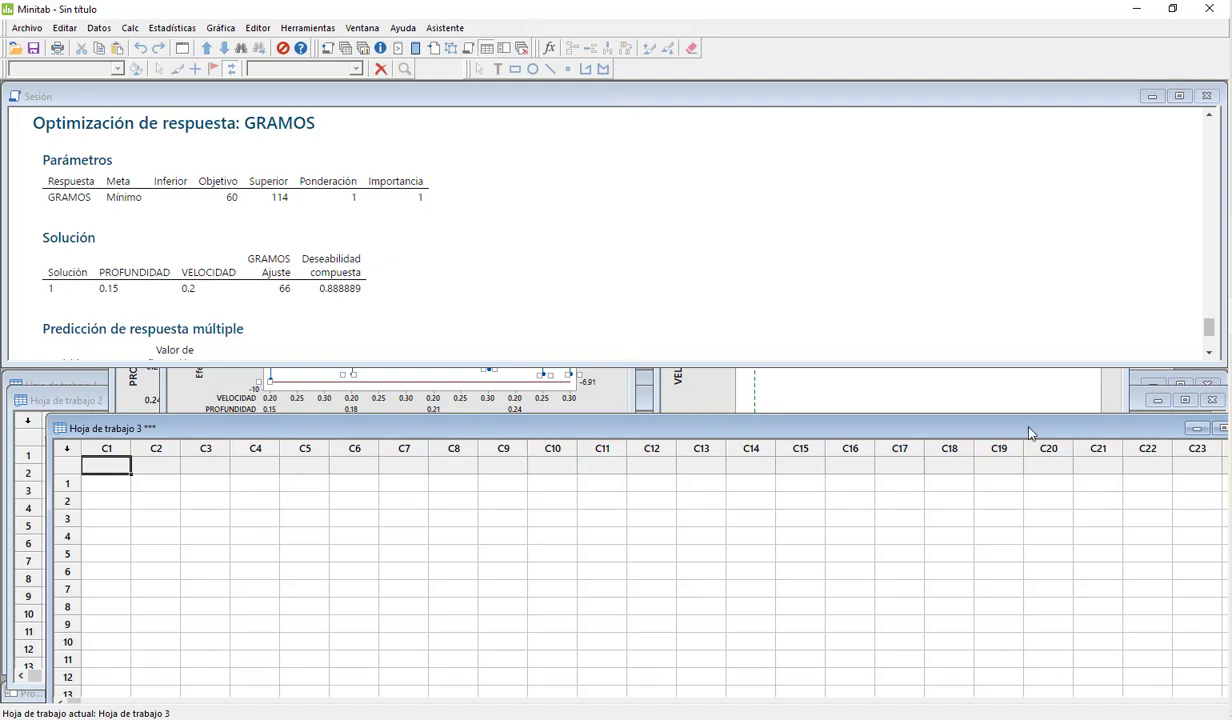
Step: Move the new worksheet window fully above the lower edge and paste the copied data starting at the C1 name cell
{"action": "left_click_drag", "start_coordinate": [978, 431], "coordinate": [906, 402]}
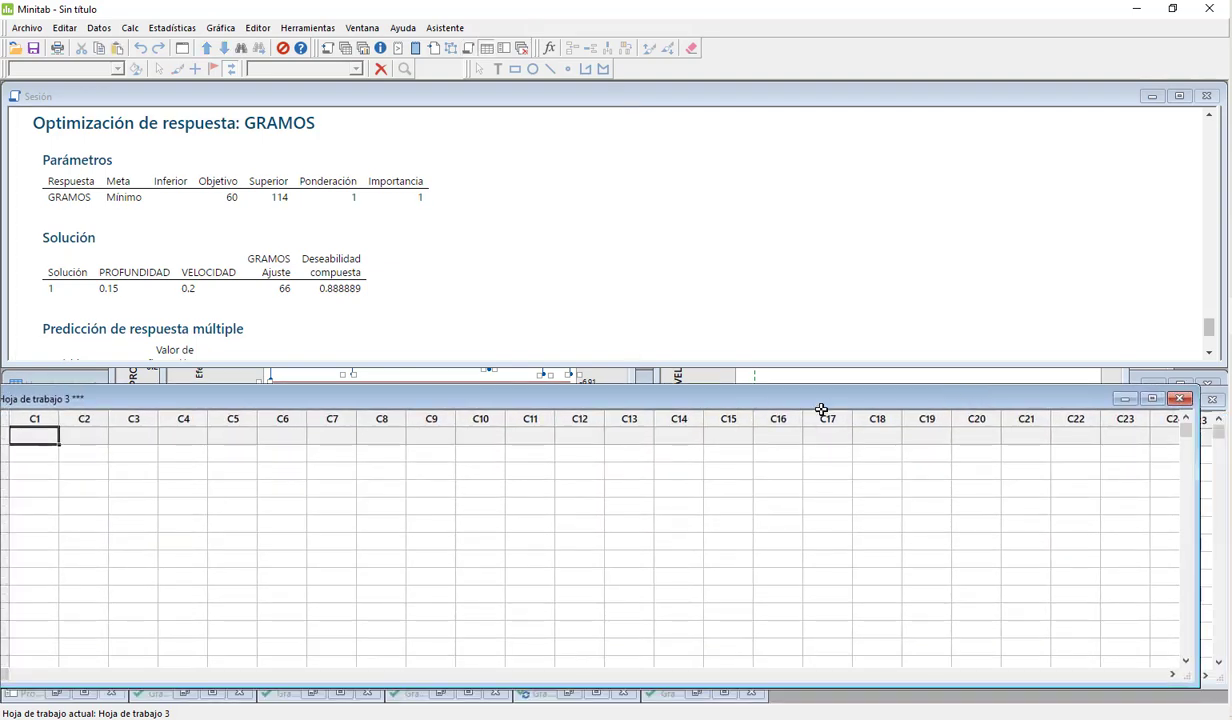
{"action": "scroll", "coordinate": [539, 308], "scroll_direction": "down", "scroll_amount": 3}
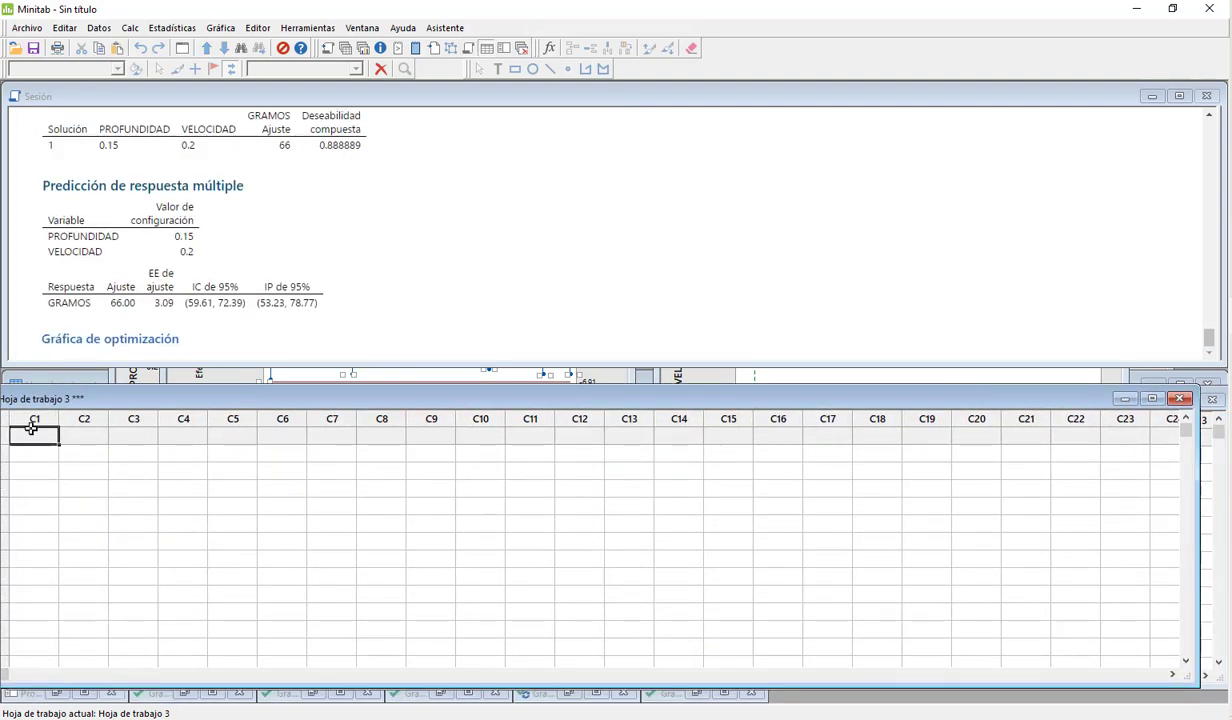
{"action": "key", "text": "ctrl+v"}
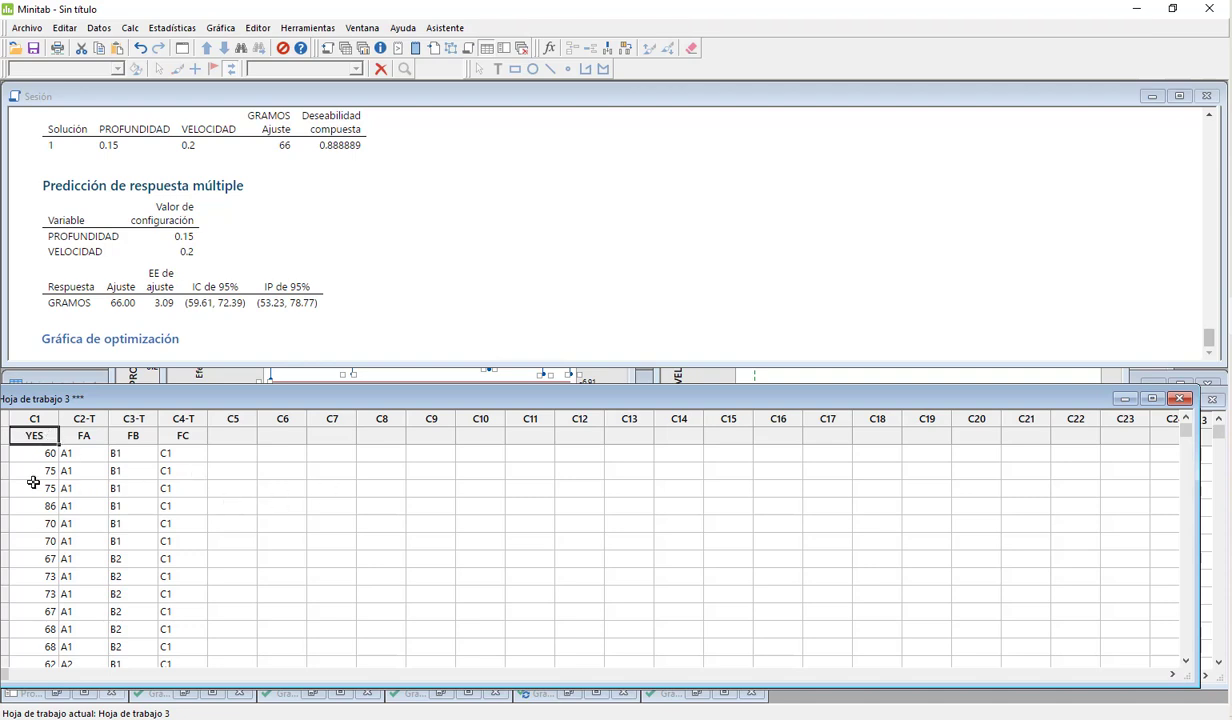
Step: Examine the pasted YES, FA, FB and FC columns and their rows in Hoja de trabajo 3
{"action": "left_click", "coordinate": [34, 420]}
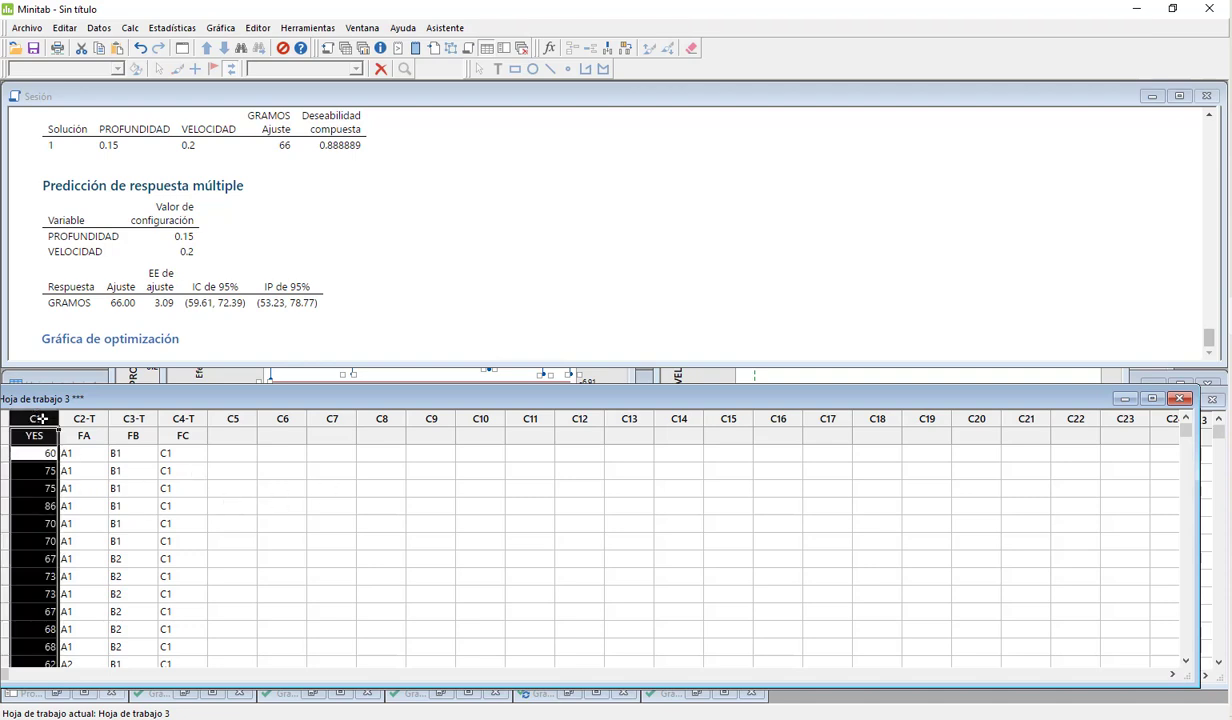
{"action": "left_click_drag", "start_coordinate": [40, 420], "coordinate": [183, 420]}
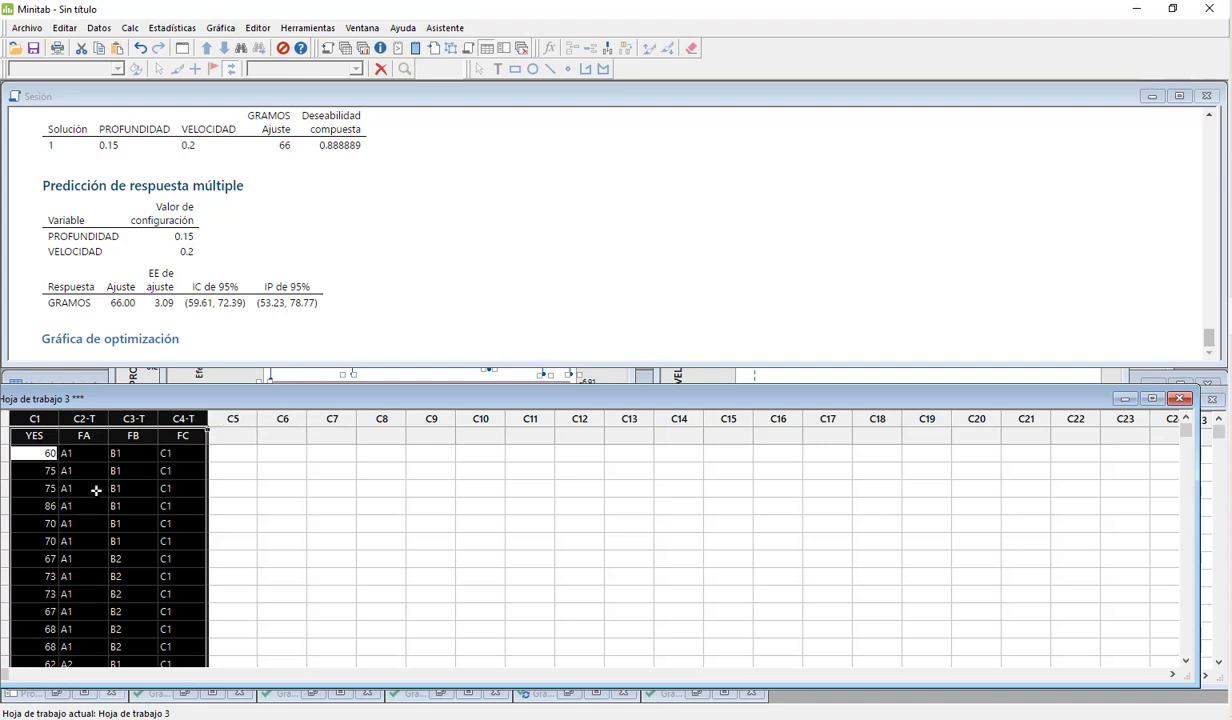
{"action": "left_click", "coordinate": [96, 490]}
{"action": "scroll", "coordinate": [104, 476], "scroll_direction": "down", "scroll_amount": 2}
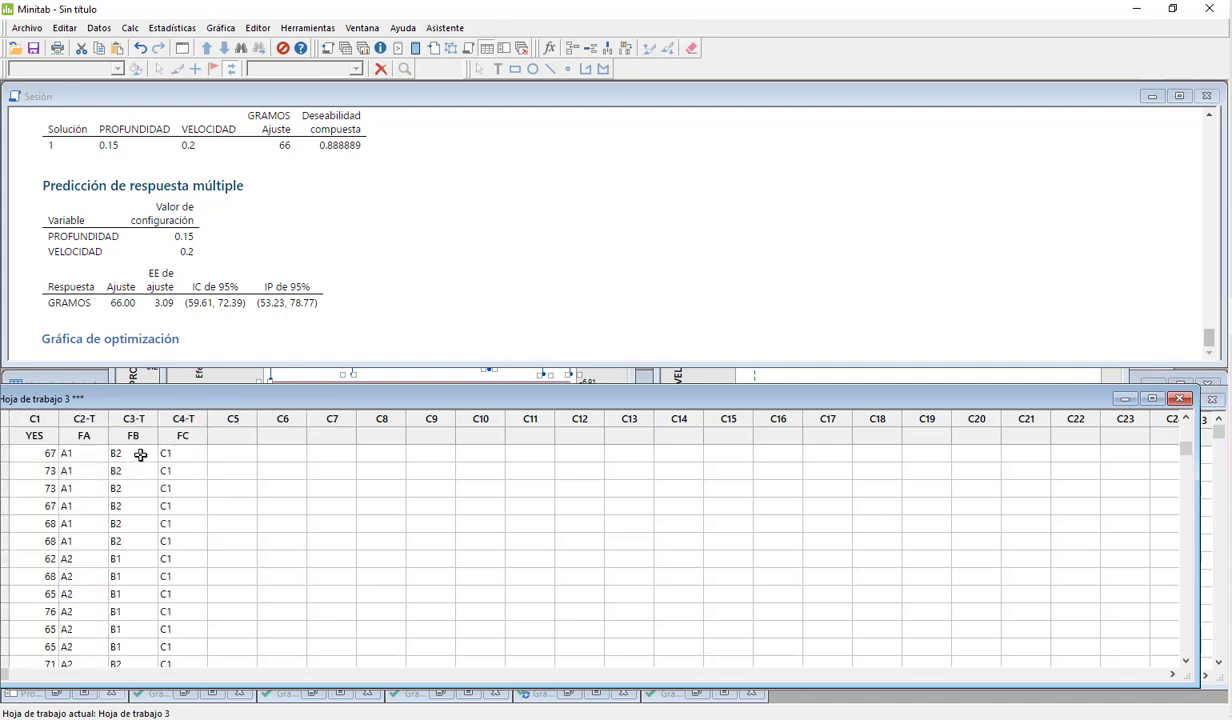
{"action": "scroll", "coordinate": [129, 536], "scroll_direction": "down", "scroll_amount": 1}
{"action": "scroll", "coordinate": [129, 536], "scroll_direction": "up", "scroll_amount": 1}
{"action": "scroll", "coordinate": [129, 537], "scroll_direction": "up", "scroll_amount": 2}
{"action": "scroll", "coordinate": [129, 537], "scroll_direction": "down", "scroll_amount": 15}
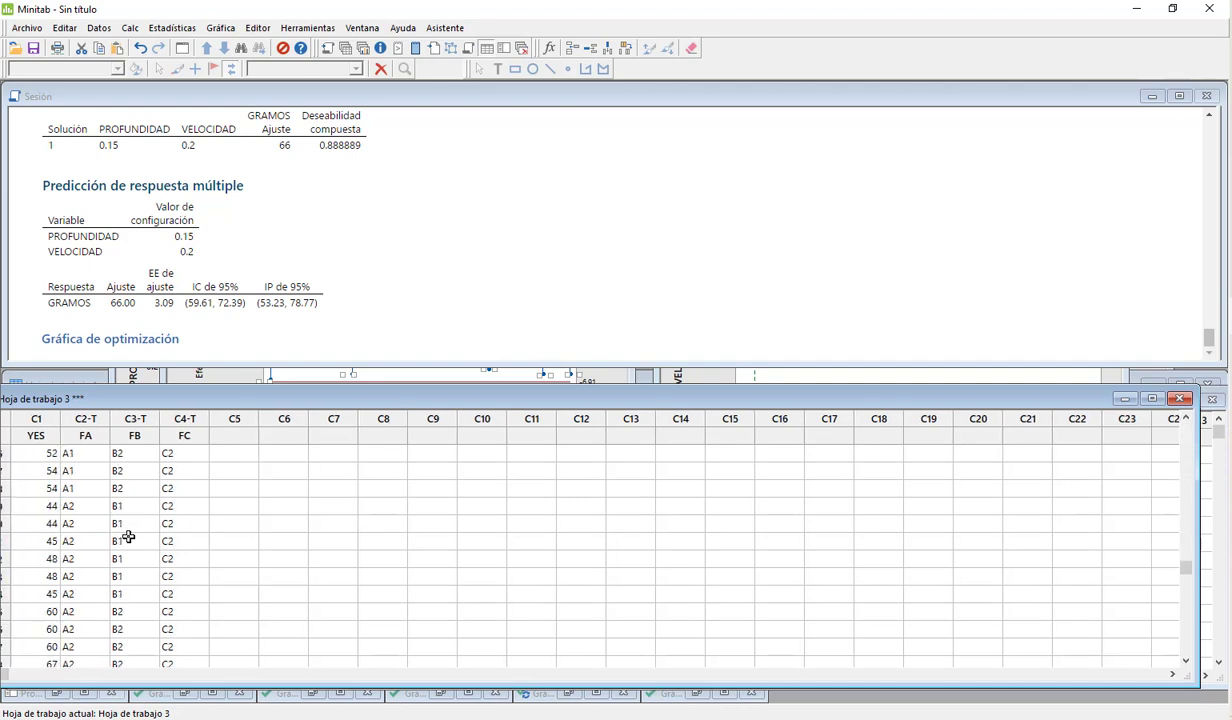
Step: Reposition the Hoja de trabajo 3 window to expose its row numbers and check the last data row, 72
{"action": "left_click_drag", "start_coordinate": [656, 400], "coordinate": [686, 392]}
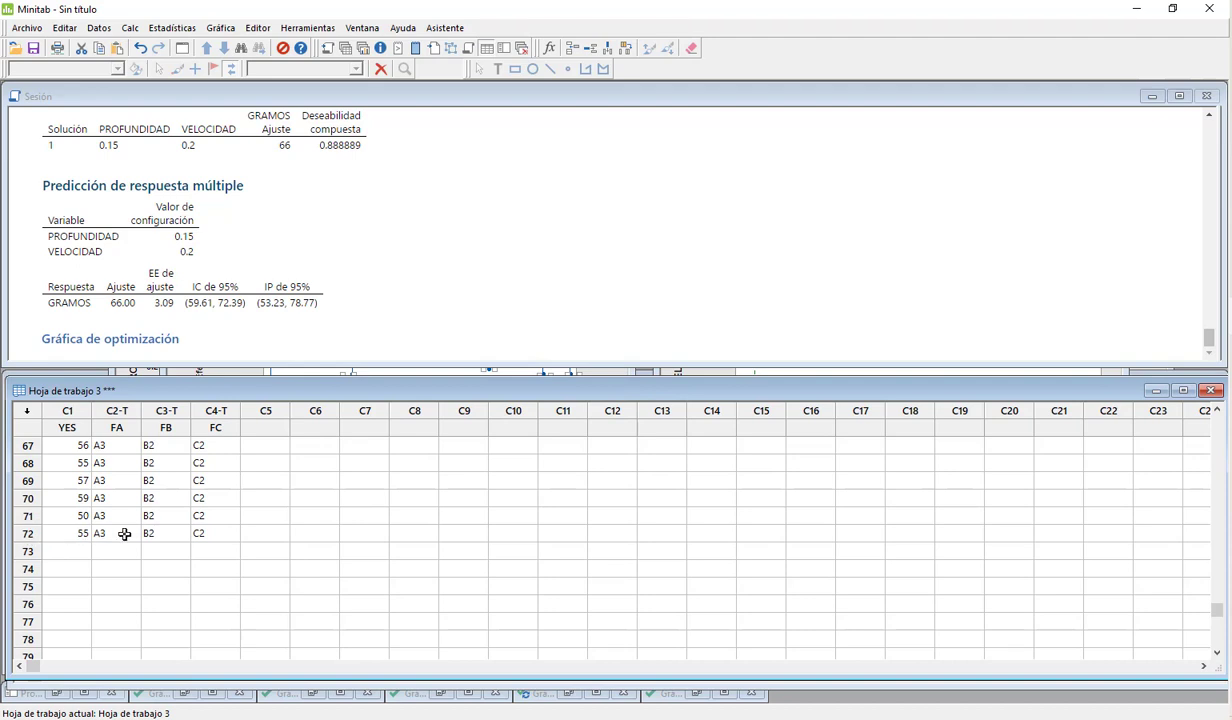
{"action": "left_click", "coordinate": [27, 533]}
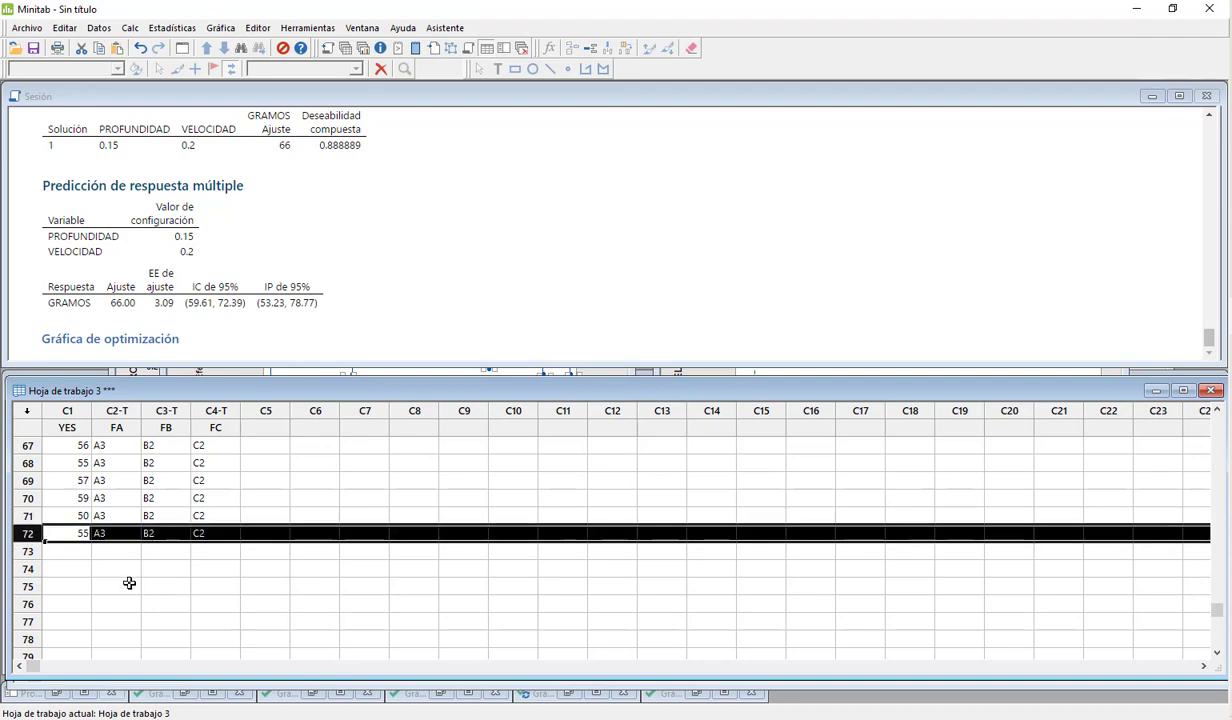
{"action": "left_click", "coordinate": [129, 585]}
{"action": "scroll", "coordinate": [276, 597], "scroll_direction": "up", "scroll_amount": 20}
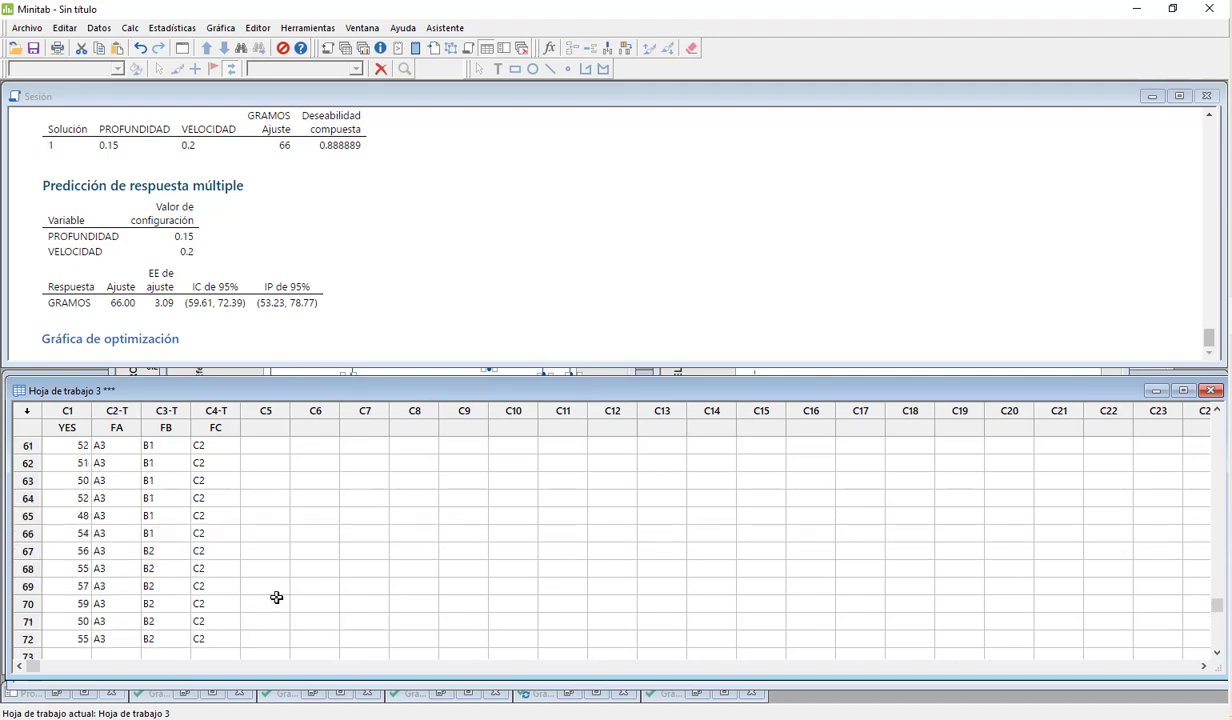
Step: Start fitting an ANOVA general linear model with YES as the response and FA, FB and FC as factors
{"action": "left_click", "coordinate": [172, 28]}
{"action": "mouse_move", "coordinate": [183, 83]}
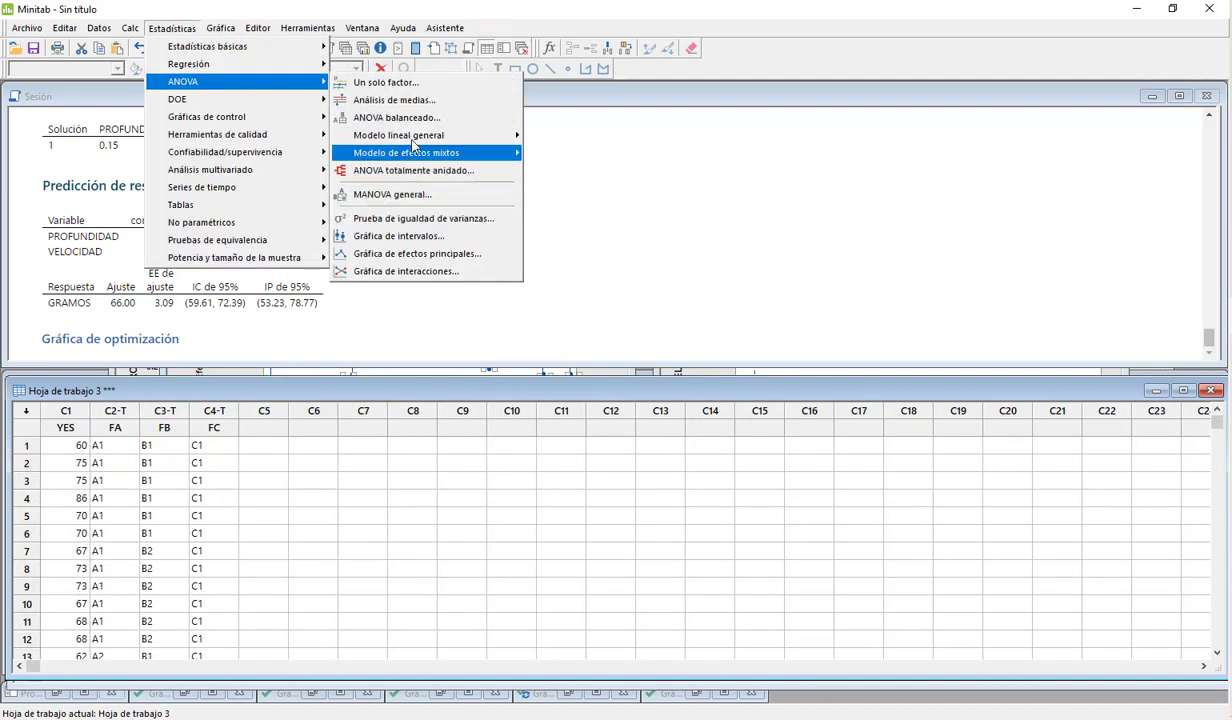
{"action": "left_click", "coordinate": [590, 145]}
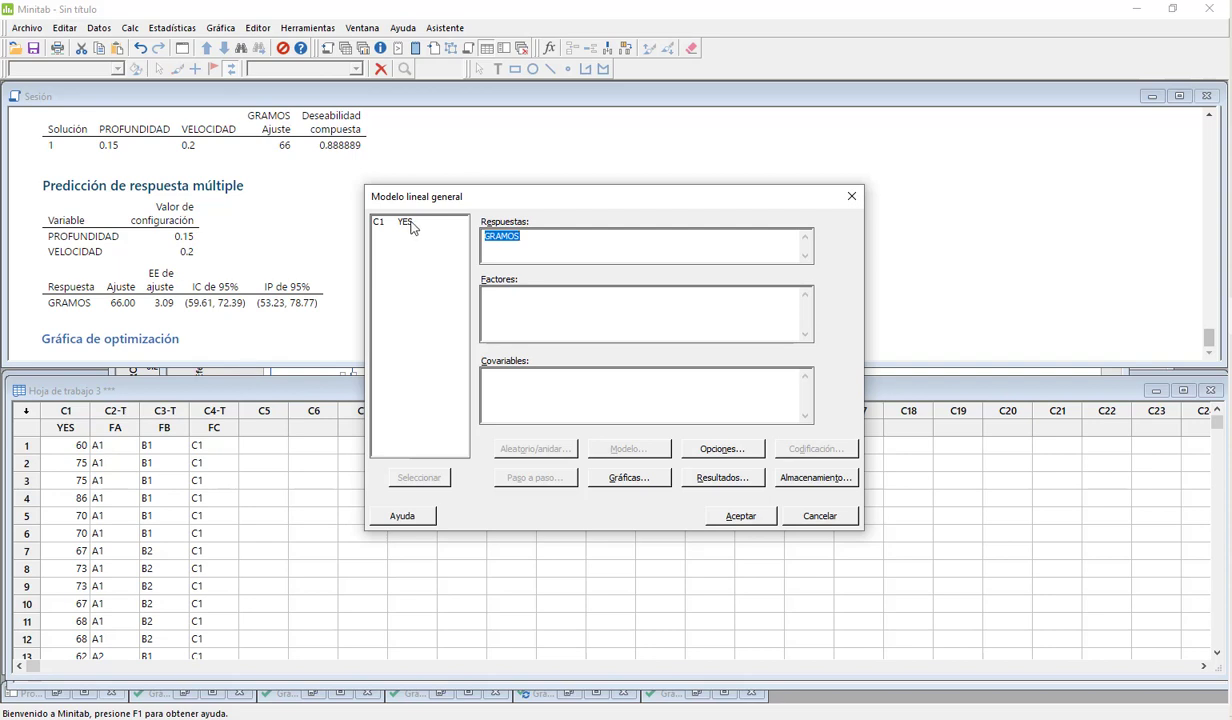
{"action": "double_click", "coordinate": [396, 221]}
{"action": "left_click", "coordinate": [504, 312]}
{"action": "double_click", "coordinate": [402, 232]}
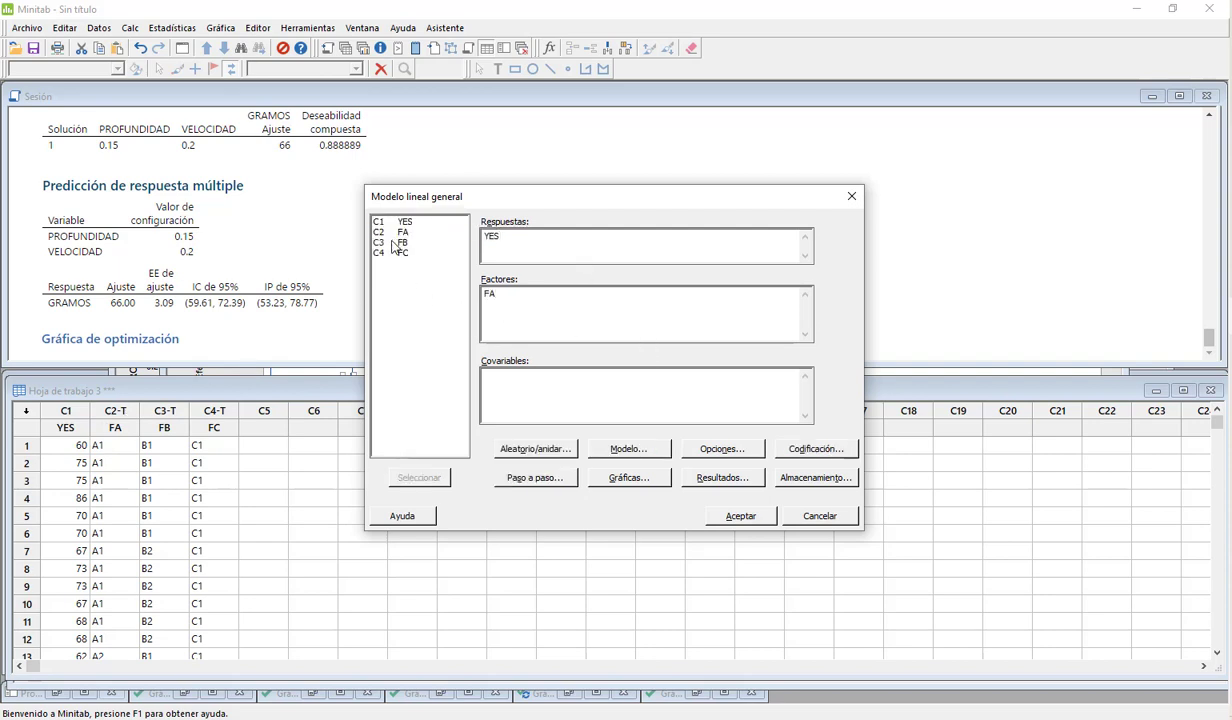
{"action": "double_click", "coordinate": [398, 253]}
Step: Add the two-factor interactions FA*FB, FB*FC and FA*FC to the model terms
{"action": "left_click", "coordinate": [626, 449]}
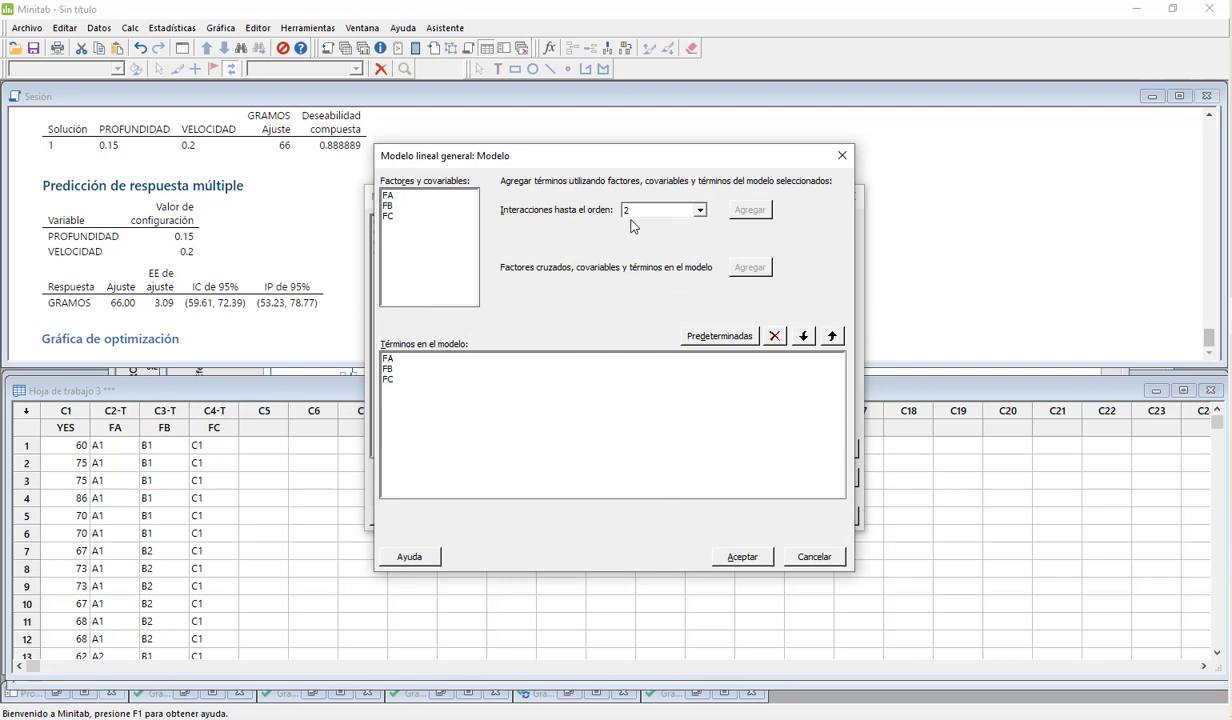
{"action": "left_click", "coordinate": [385, 194]}
{"action": "key", "text": "shift+Down"}
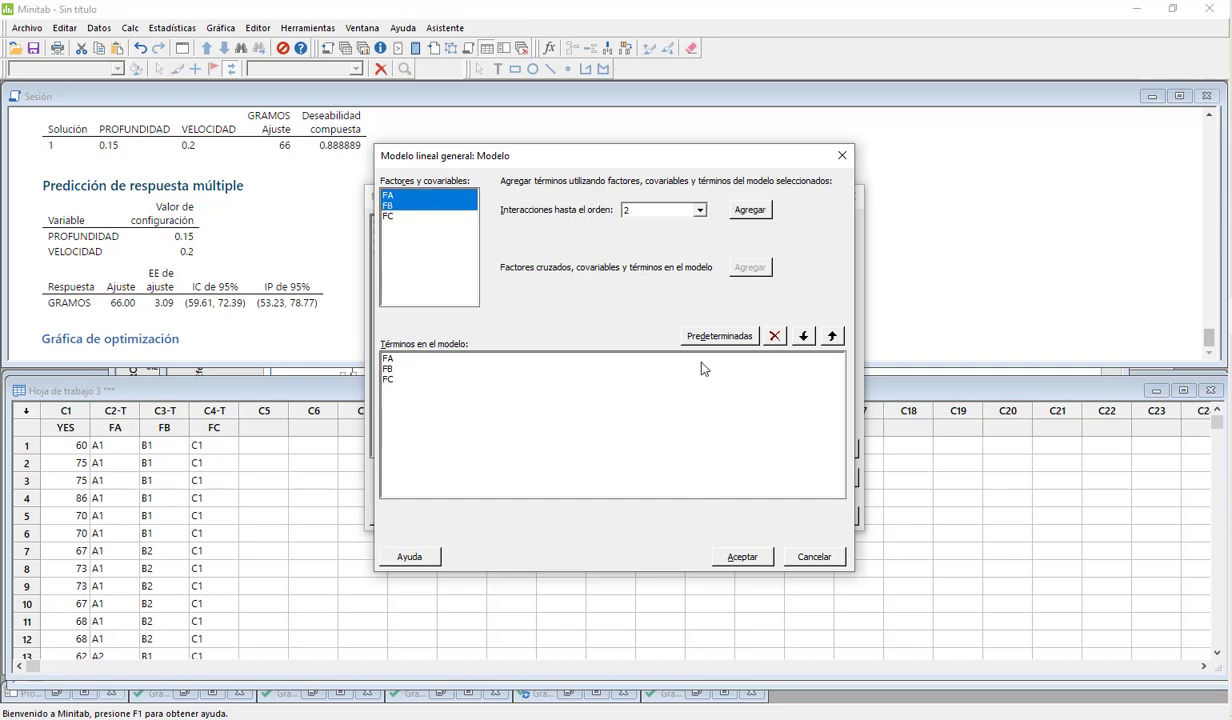
{"action": "left_click", "coordinate": [750, 210]}
{"action": "left_click", "coordinate": [399, 207]}
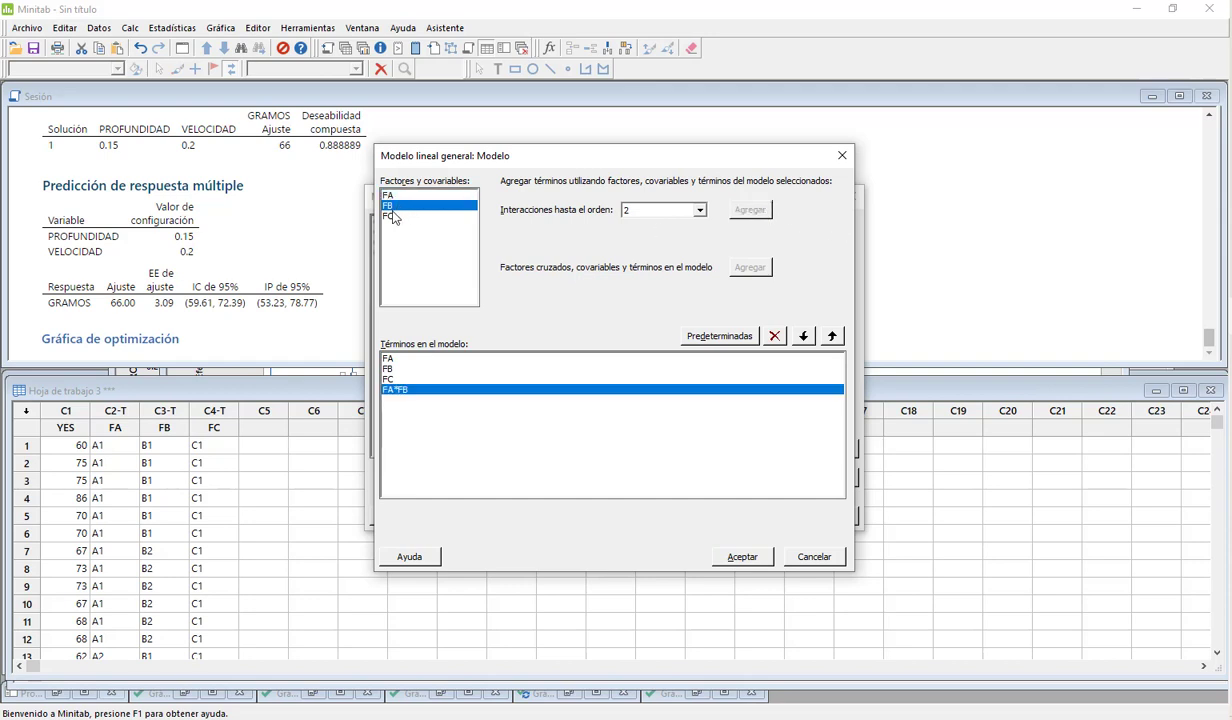
{"action": "left_click", "coordinate": [393, 216], "text": "shift"}
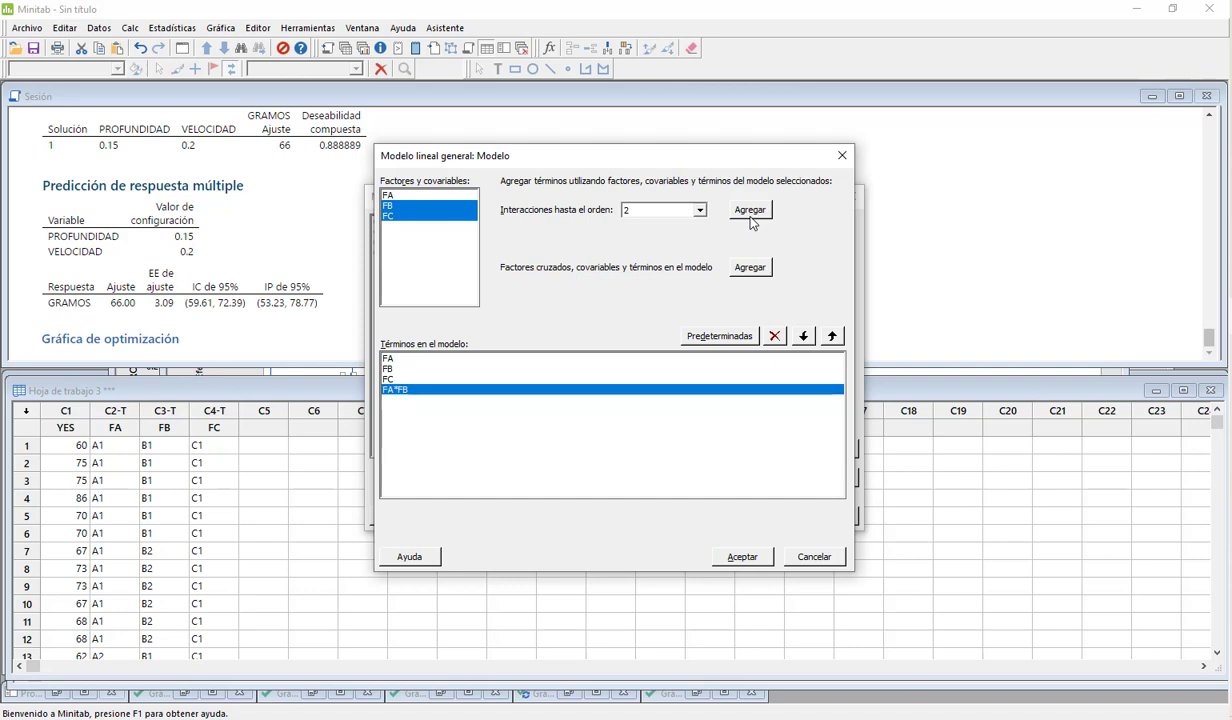
{"action": "left_click", "coordinate": [750, 212]}
{"action": "left_click", "coordinate": [393, 193]}
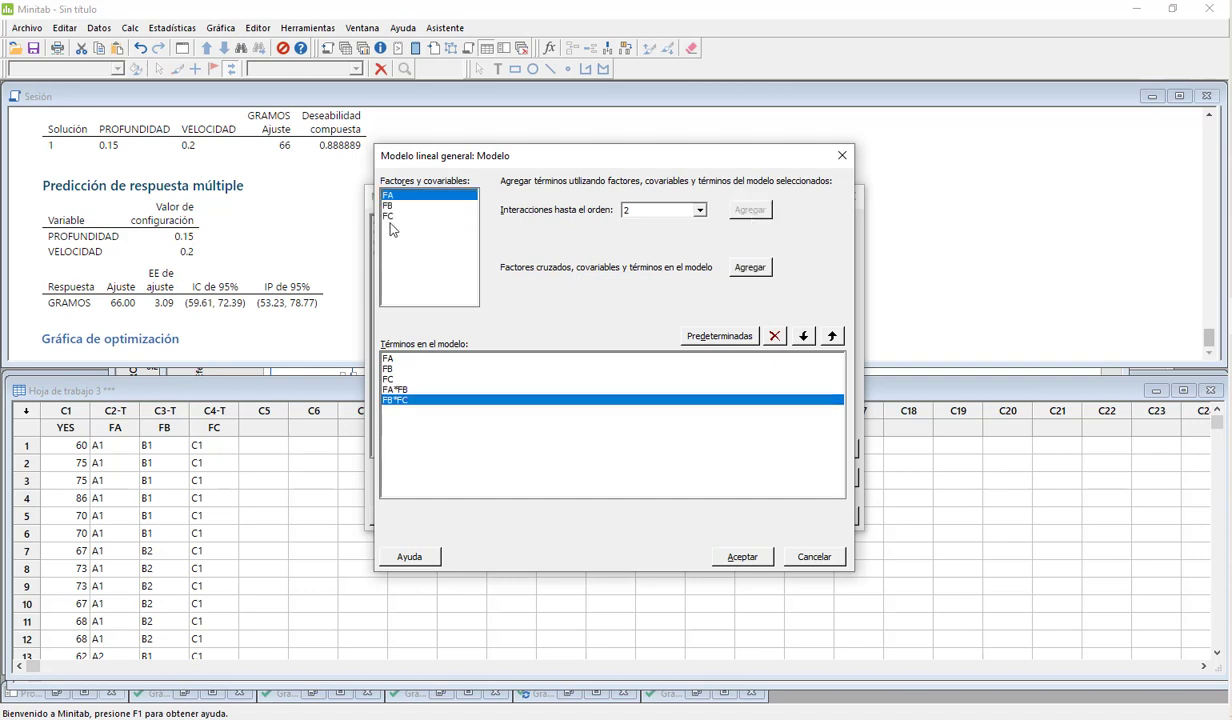
{"action": "left_click", "coordinate": [391, 216], "text": "ctrl"}
{"action": "left_click", "coordinate": [750, 210]}
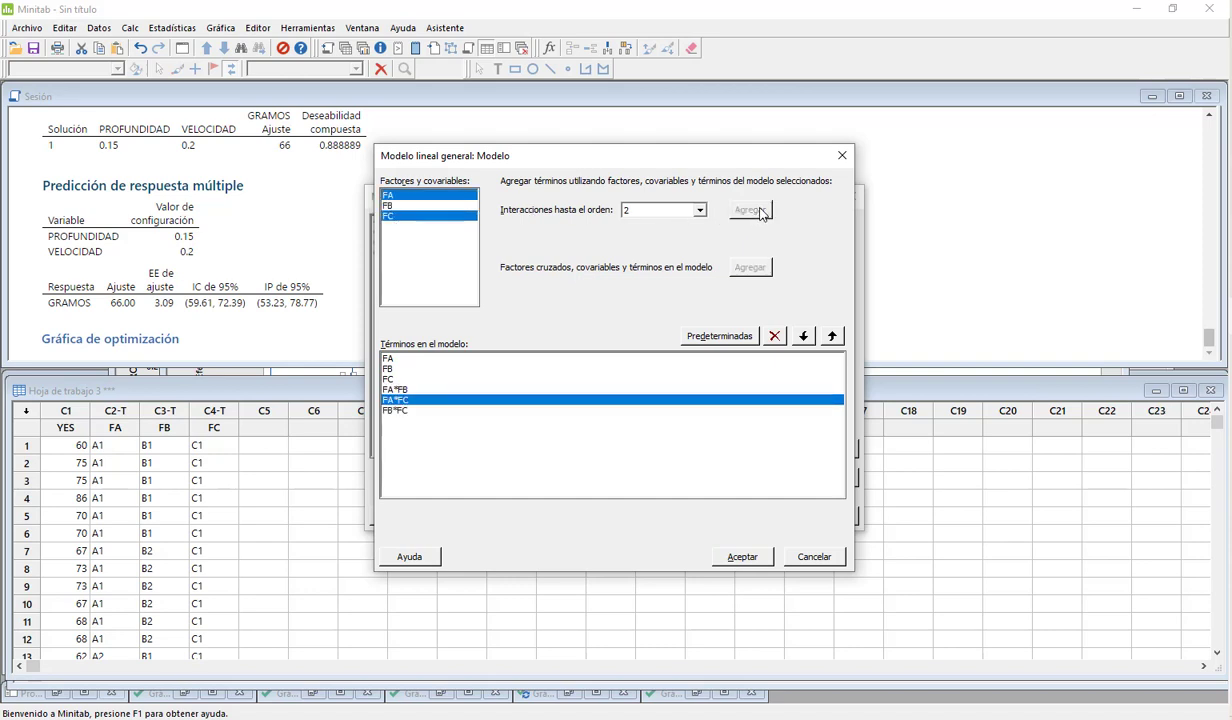
Step: Add the three-factor interaction FA*FB*FC to the model and accept the term list
{"action": "left_click", "coordinate": [411, 196]}
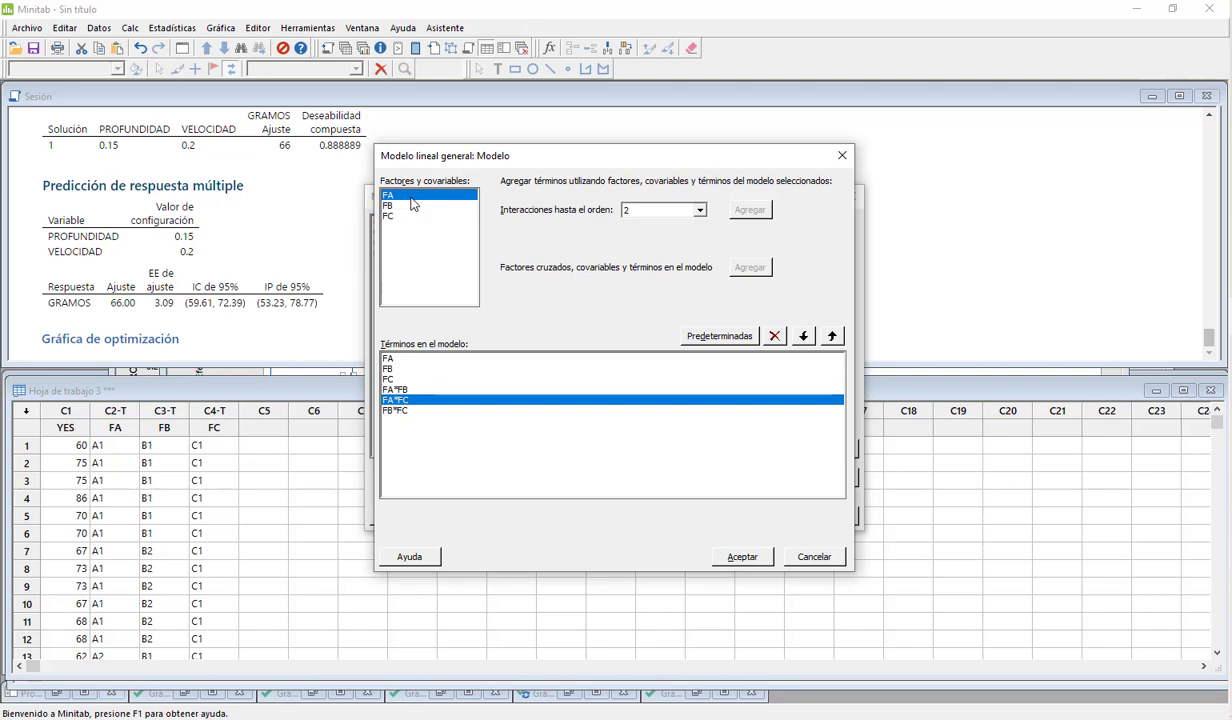
{"action": "left_click_drag", "start_coordinate": [411, 198], "coordinate": [421, 275]}
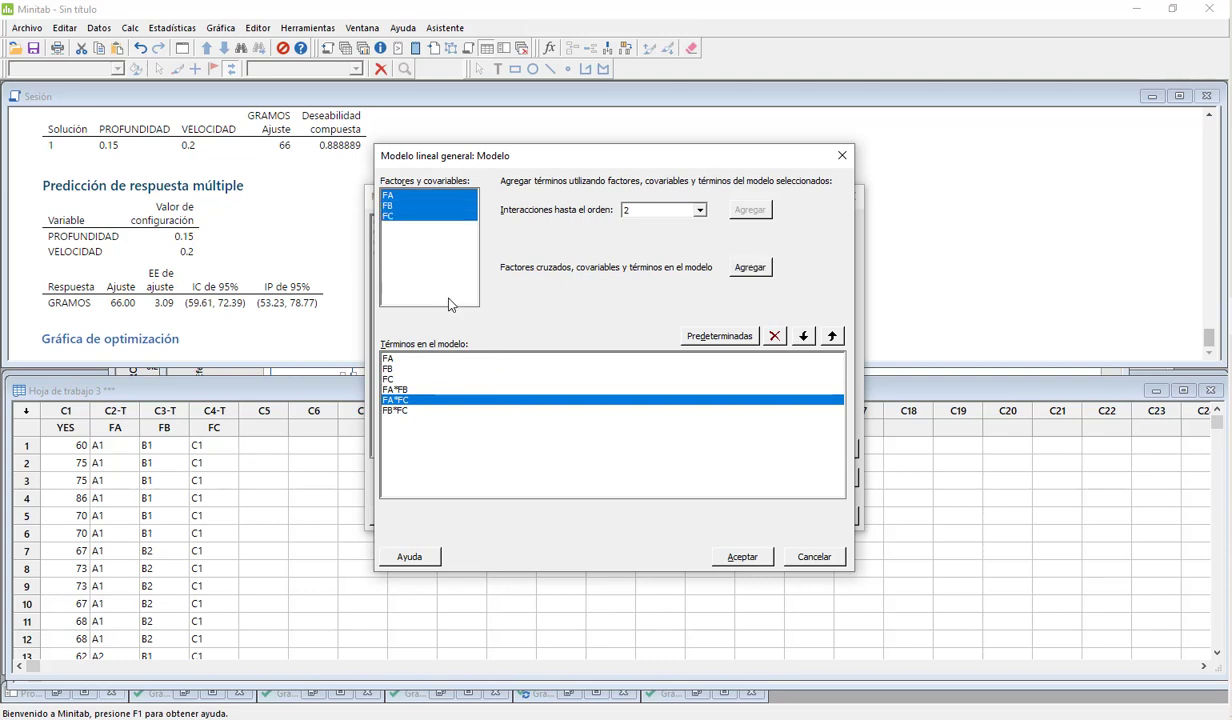
{"action": "left_click", "coordinate": [751, 268]}
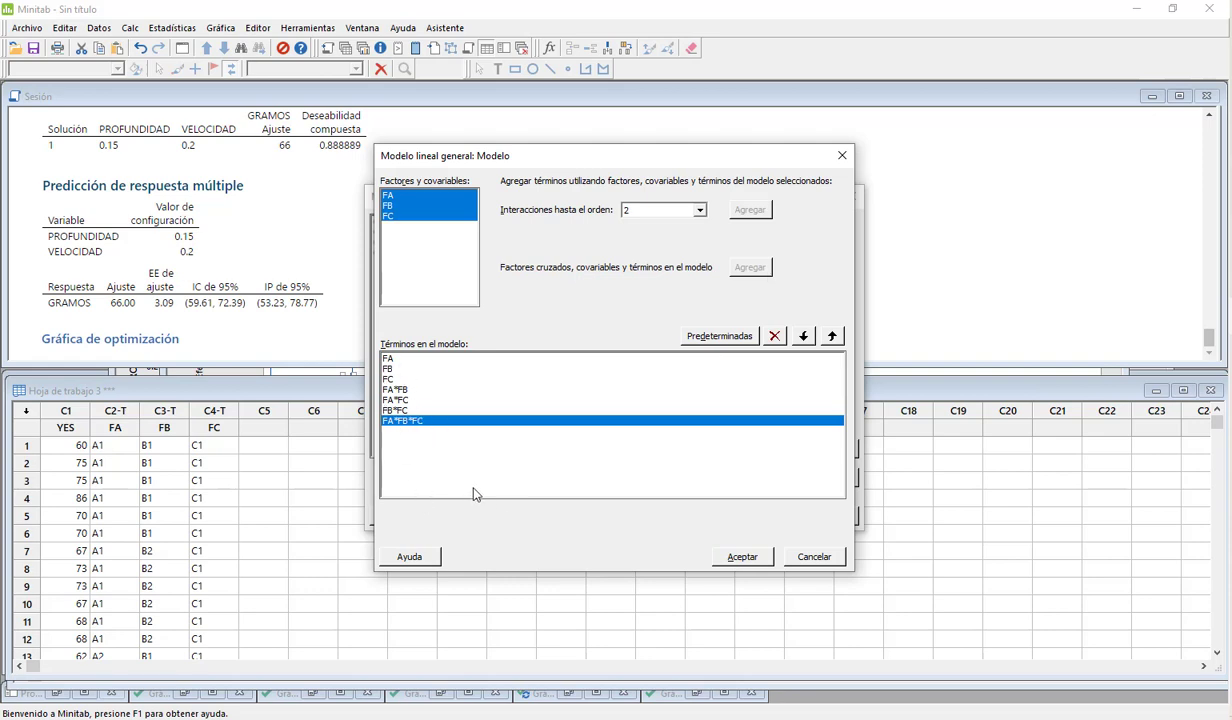
{"action": "left_click", "coordinate": [742, 557]}
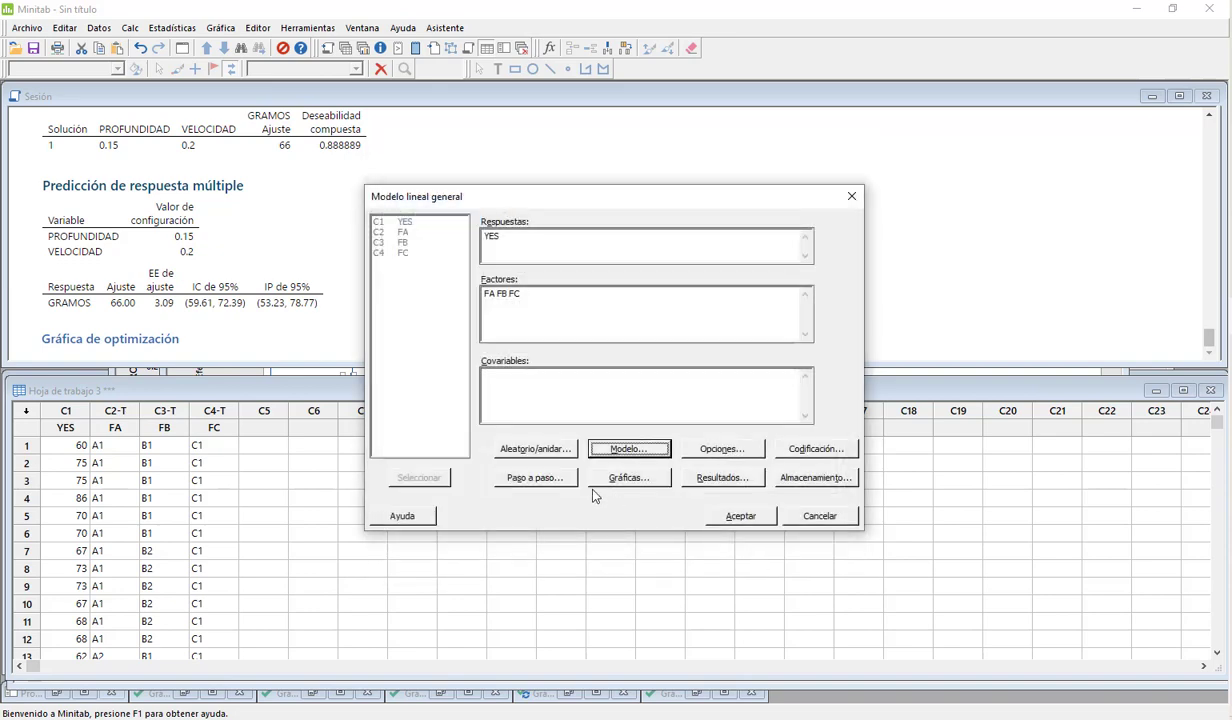
Step: Keep the default analysis options, with a 95% bilateral confidence level and Type III sums of squares, and run the general linear model
{"action": "left_click", "coordinate": [698, 448]}
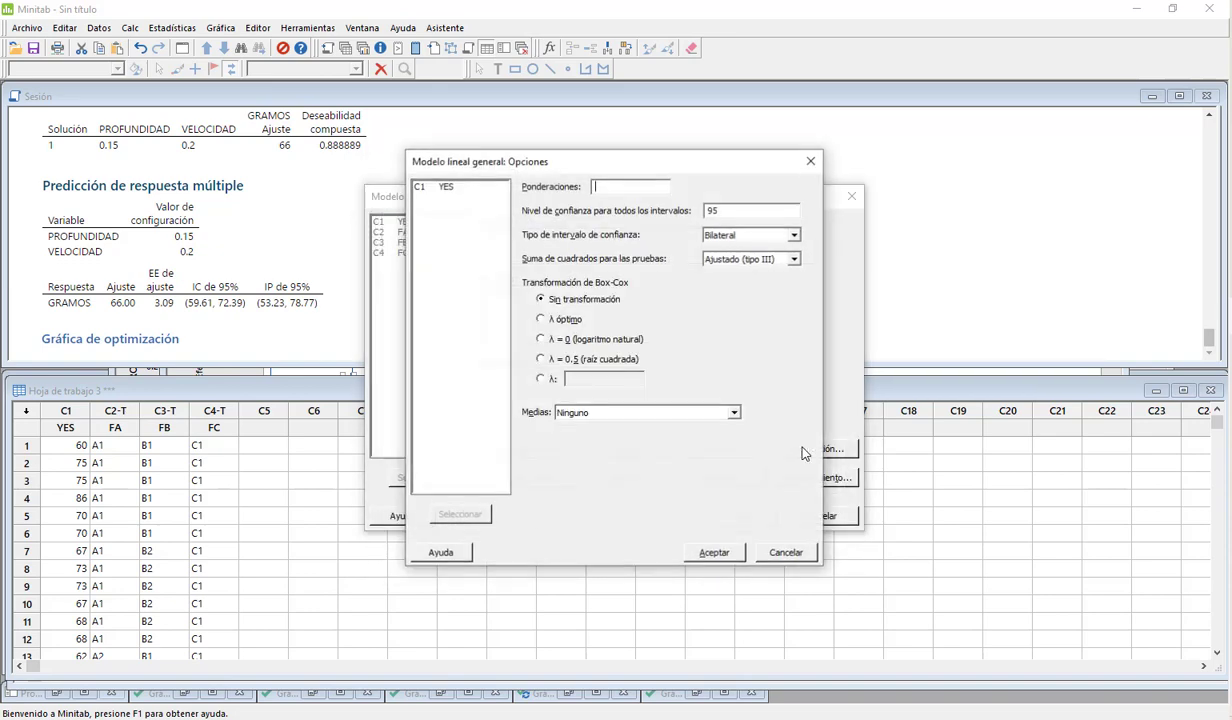
{"action": "left_click", "coordinate": [700, 552]}
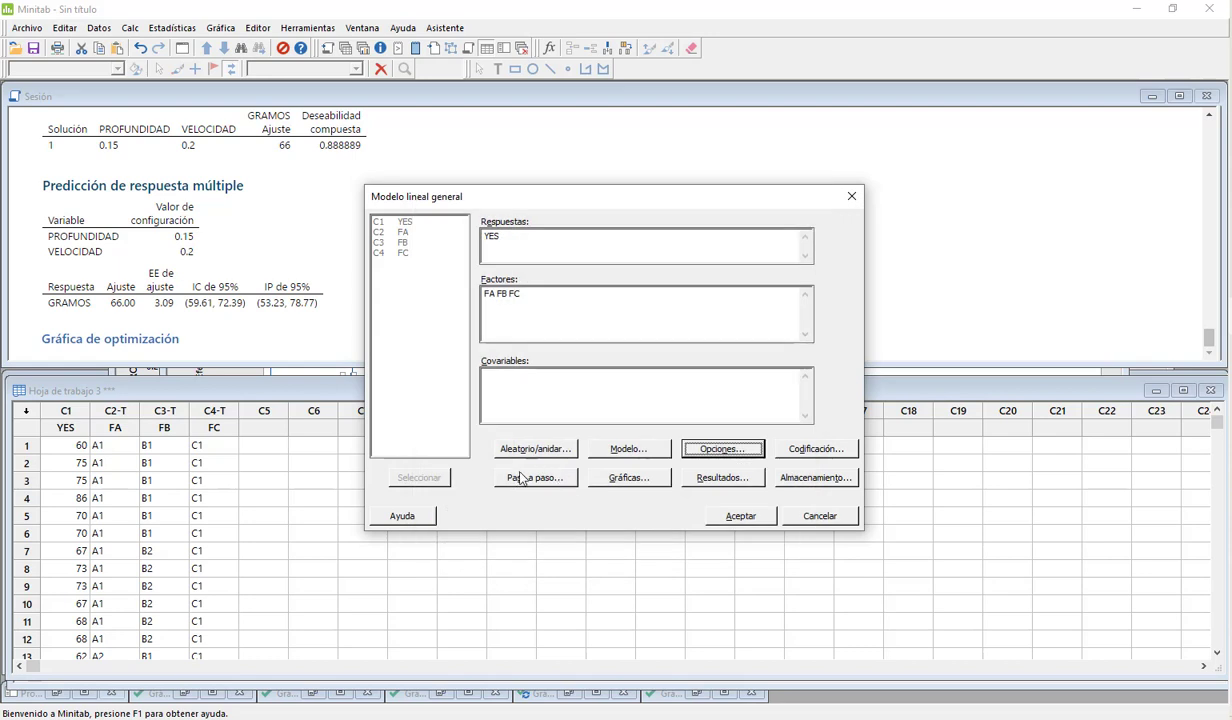
{"action": "left_click", "coordinate": [745, 516]}
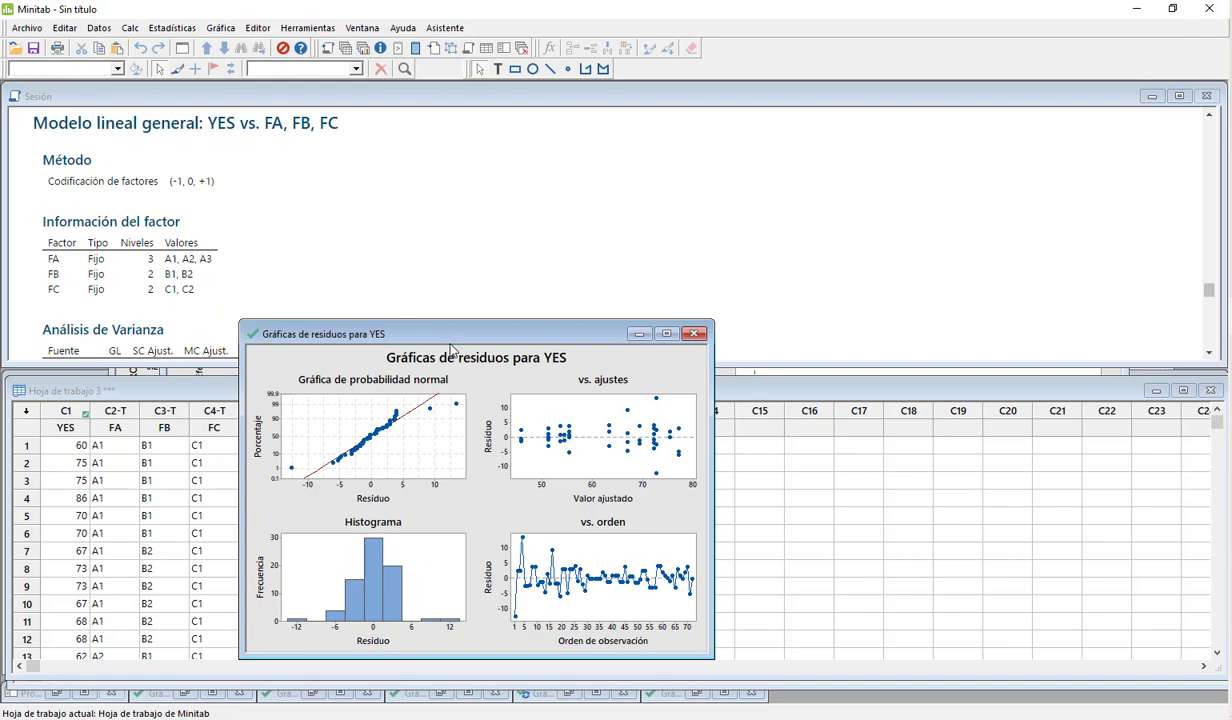
Step: Maximize the residual plots for YES and examine the outlying points in the normal probability plot and the residuals versus fits
{"action": "left_click_drag", "start_coordinate": [437, 334], "coordinate": [804, 221]}
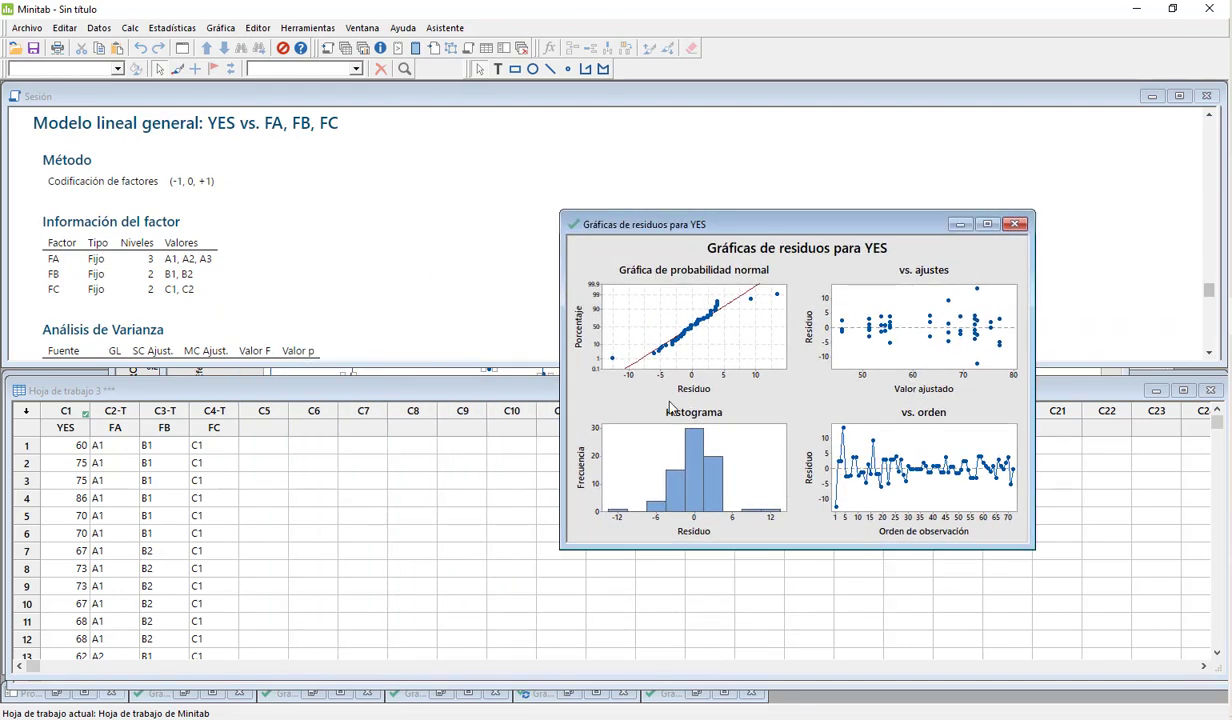
{"action": "left_click", "coordinate": [985, 225]}
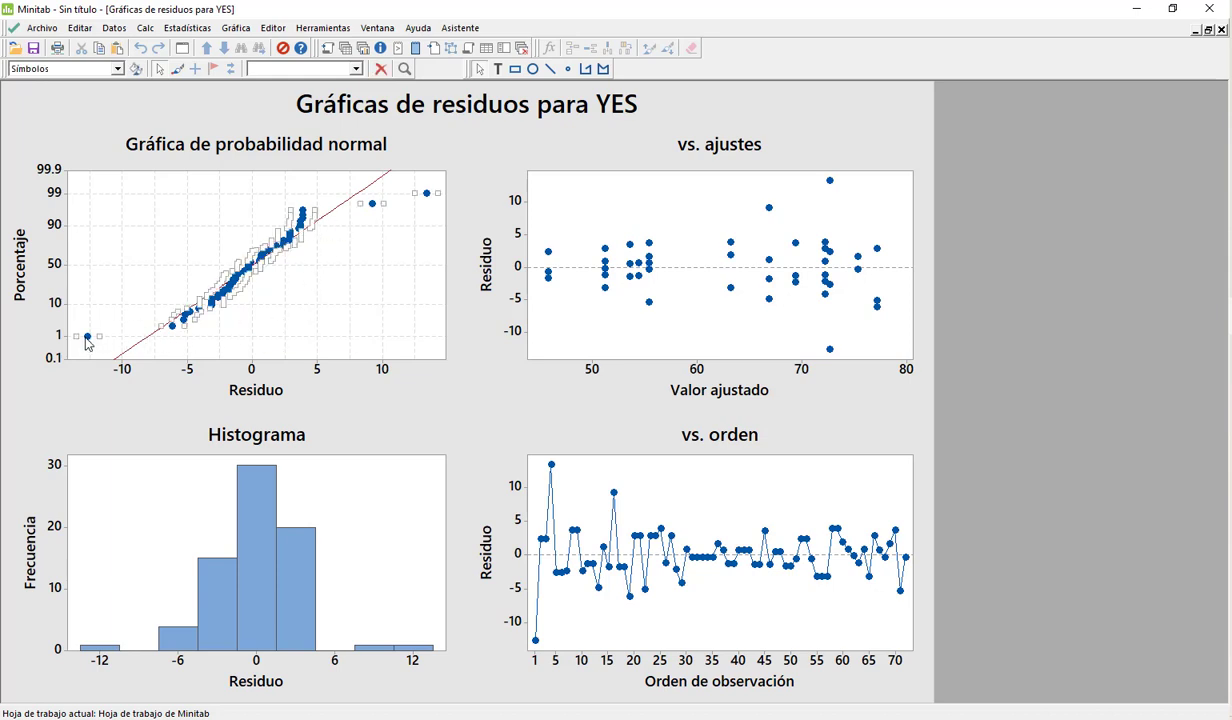
{"action": "left_click", "coordinate": [369, 201]}
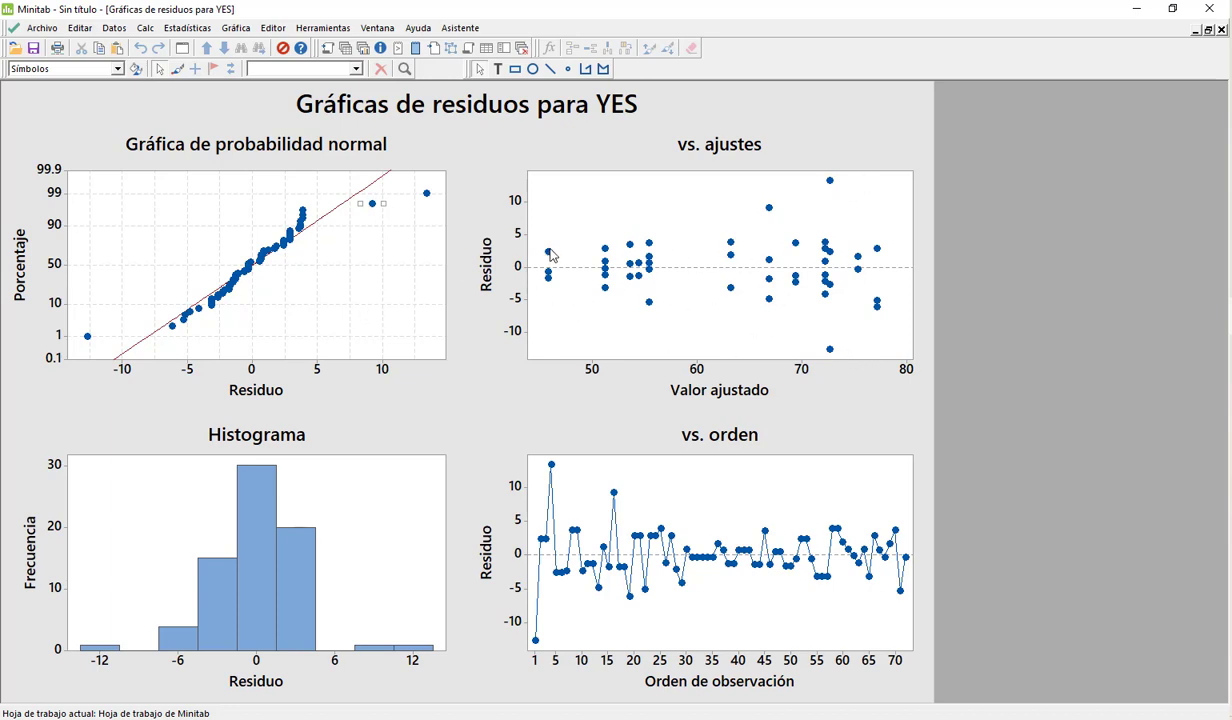
{"action": "mouse_move", "coordinate": [551, 255]}
{"action": "left_click", "coordinate": [185, 30]}
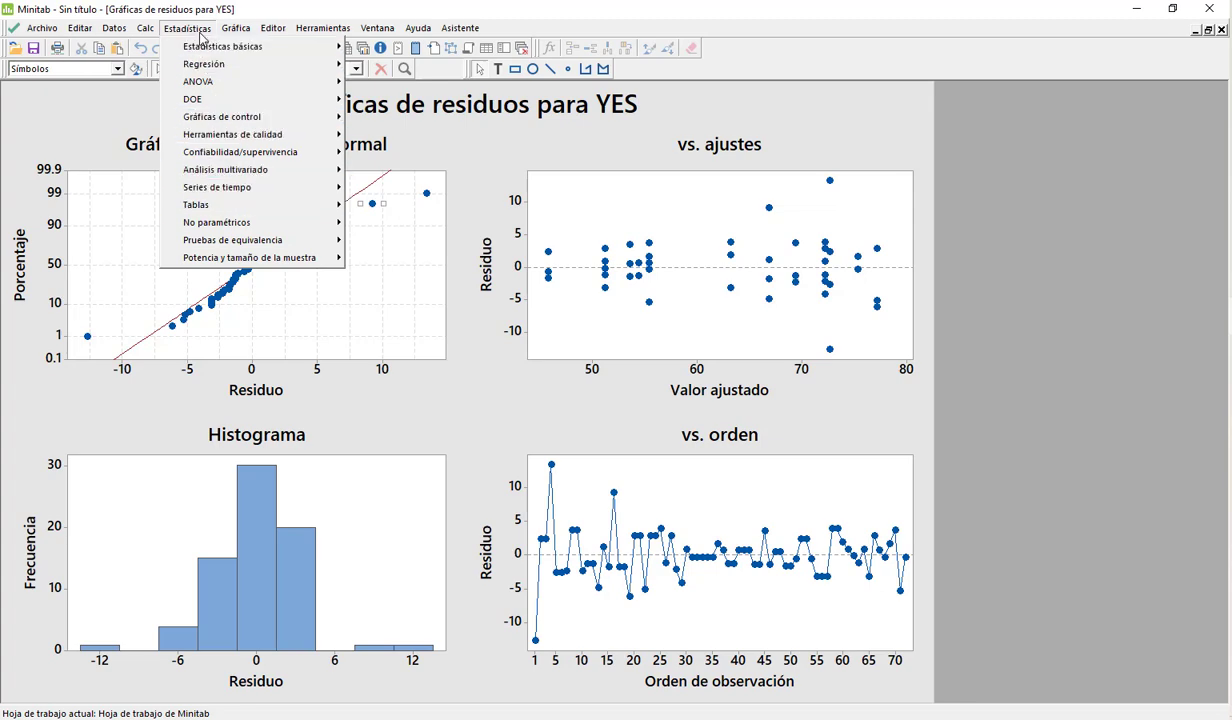
{"action": "left_click", "coordinate": [190, 30]}
{"action": "left_click", "coordinate": [190, 30]}
{"action": "mouse_move", "coordinate": [216, 65]}
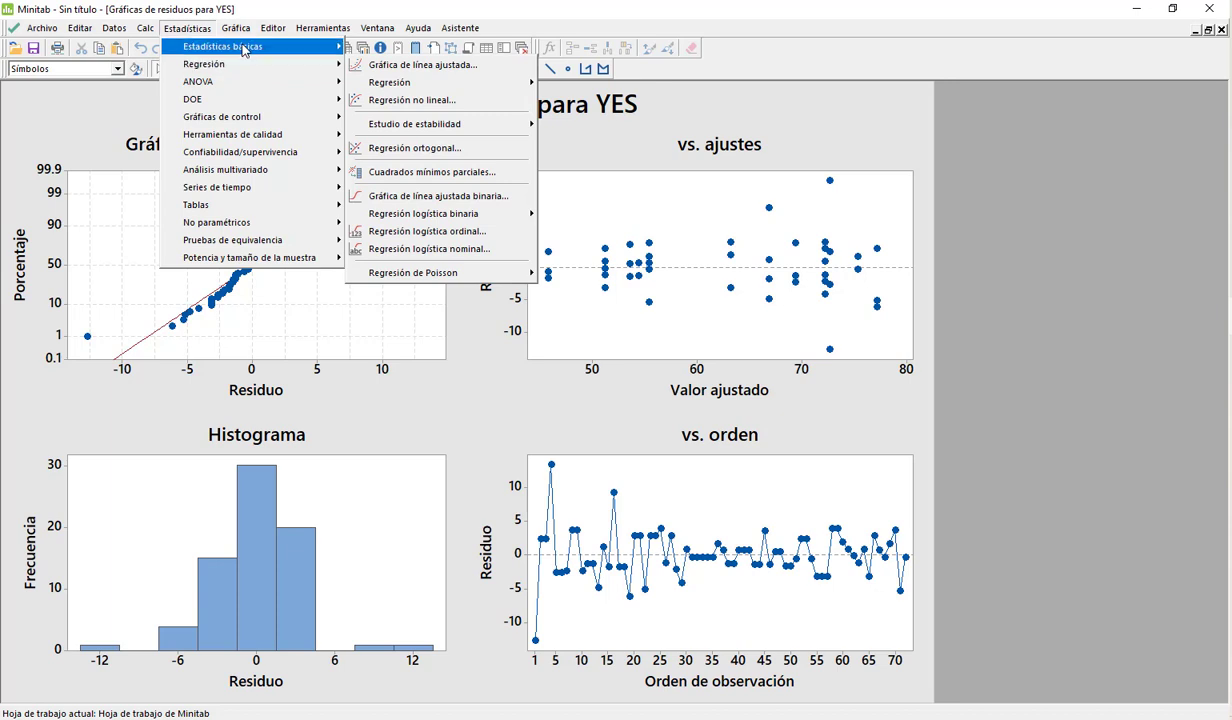
{"action": "mouse_move", "coordinate": [240, 47]}
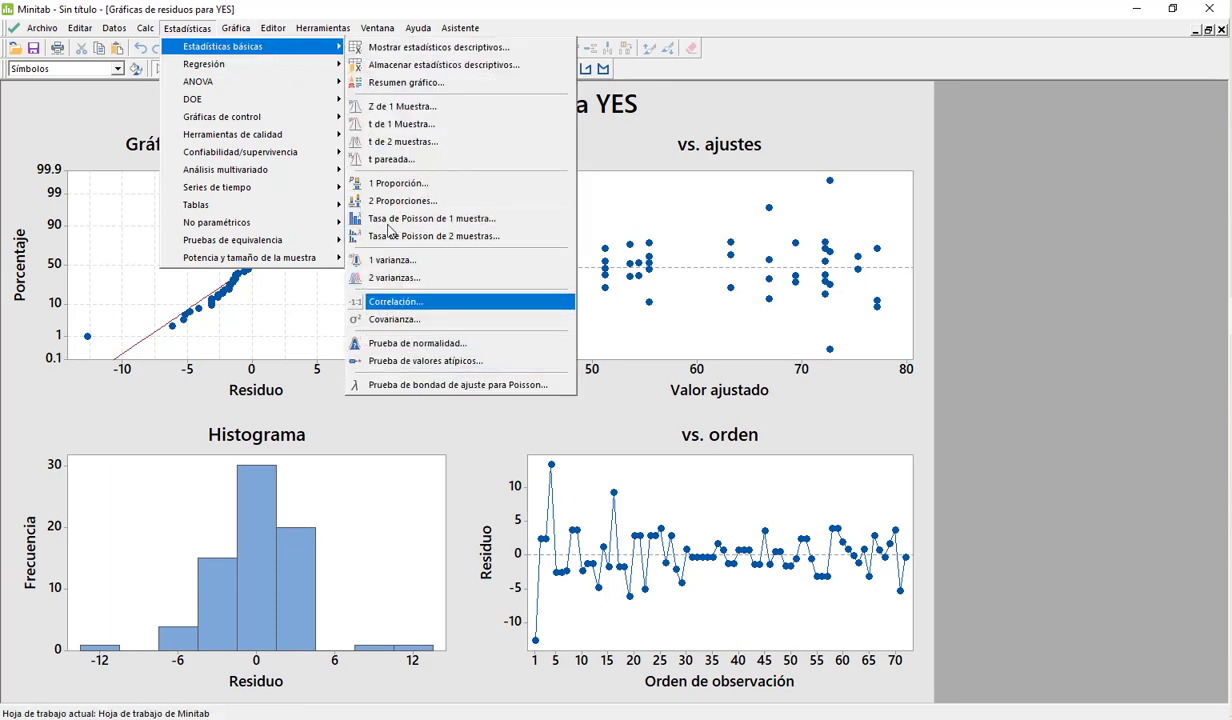
{"action": "mouse_move", "coordinate": [340, 87]}
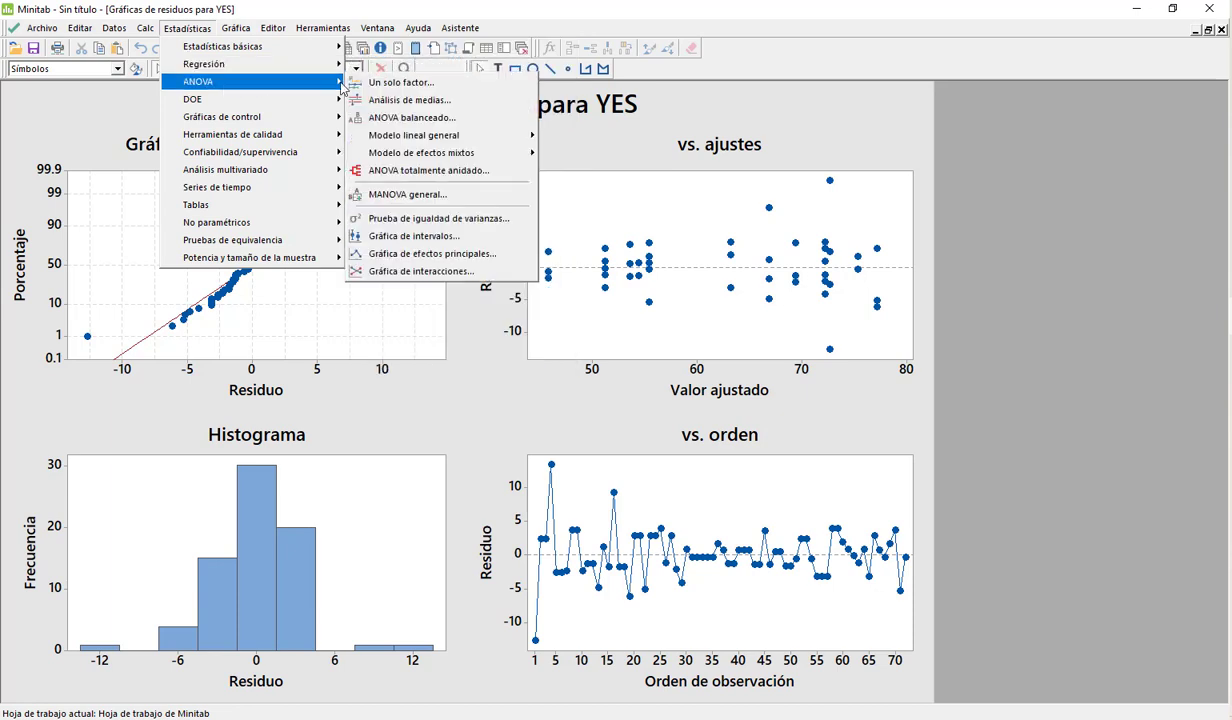
{"action": "mouse_move", "coordinate": [401, 140]}
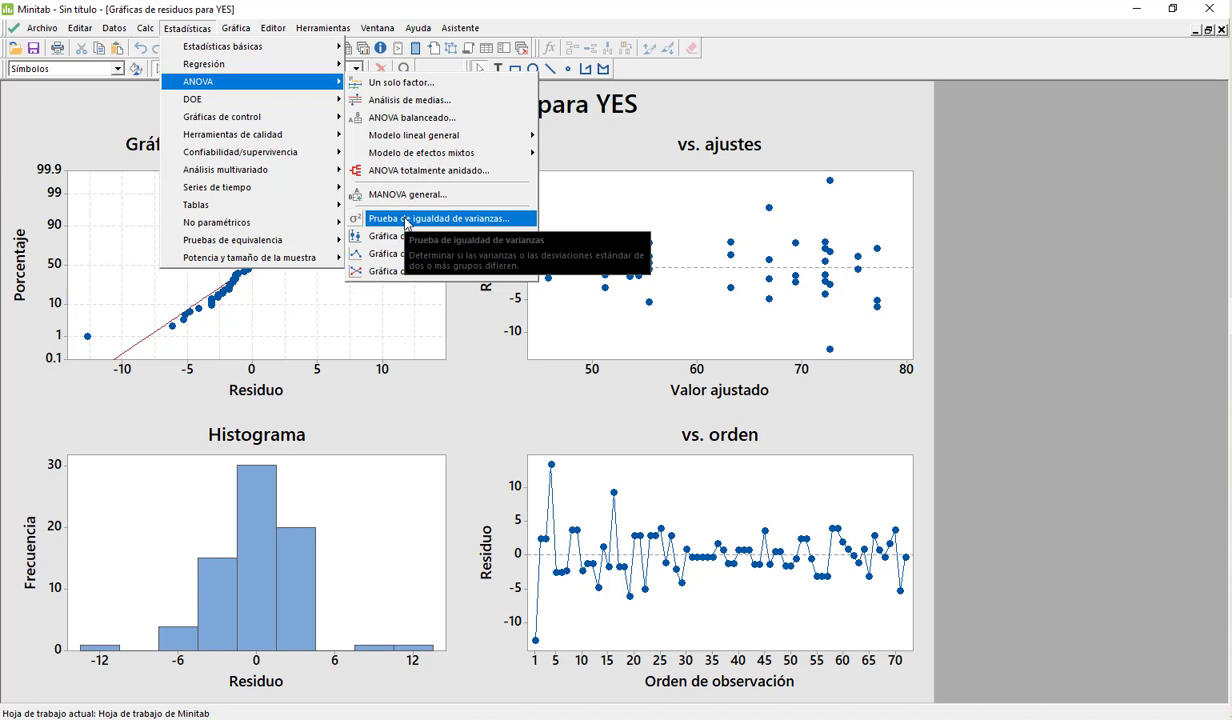
{"action": "left_click", "coordinate": [783, 138]}
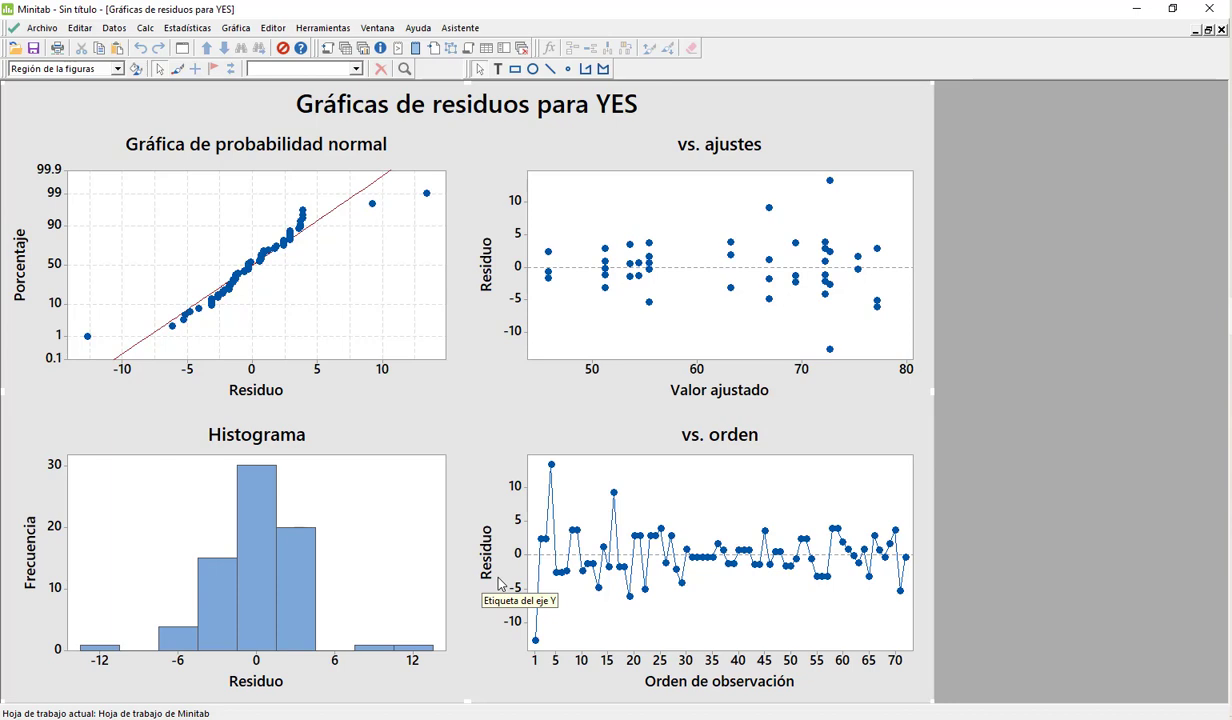
{"action": "left_click", "coordinate": [114, 28]}
{"action": "mouse_move", "coordinate": [143, 29]}
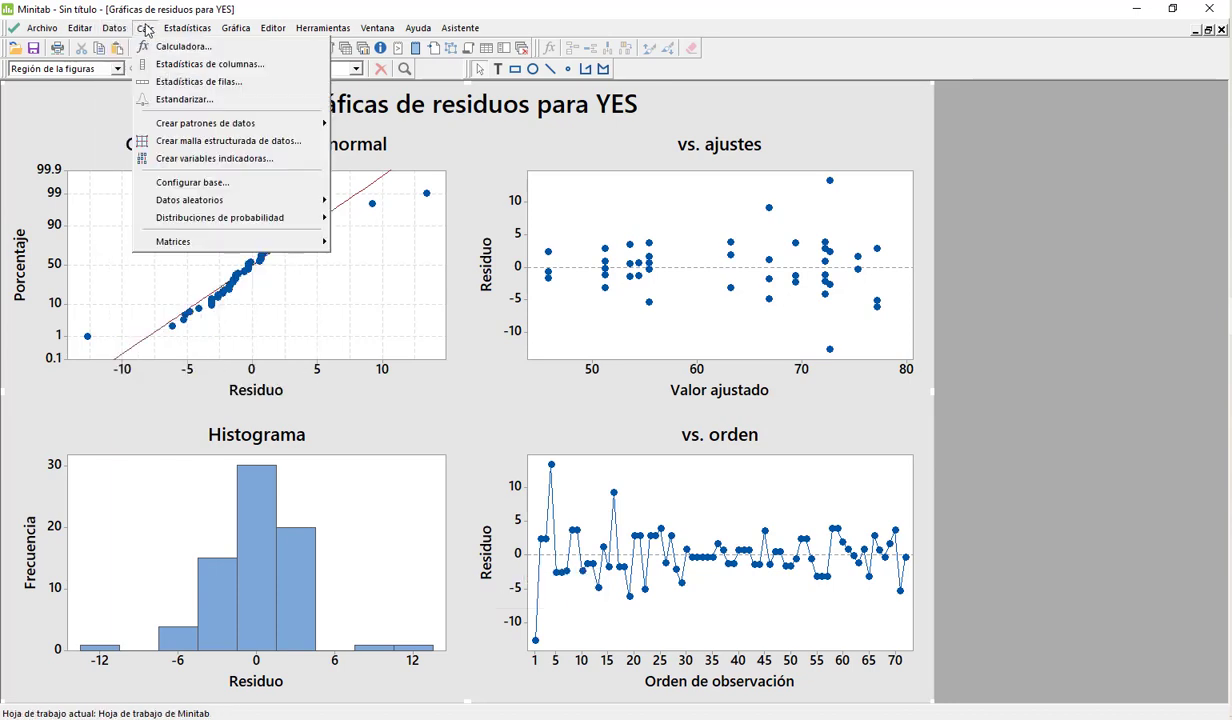
{"action": "mouse_move", "coordinate": [185, 29]}
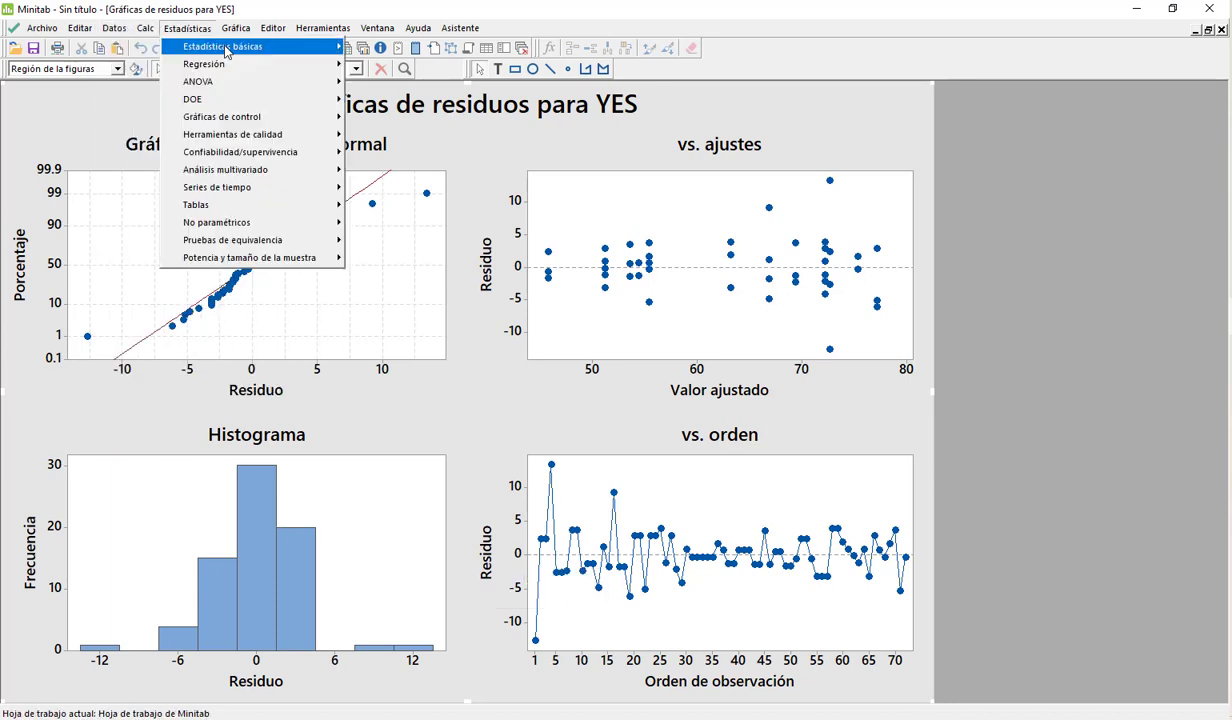
{"action": "mouse_move", "coordinate": [226, 51]}
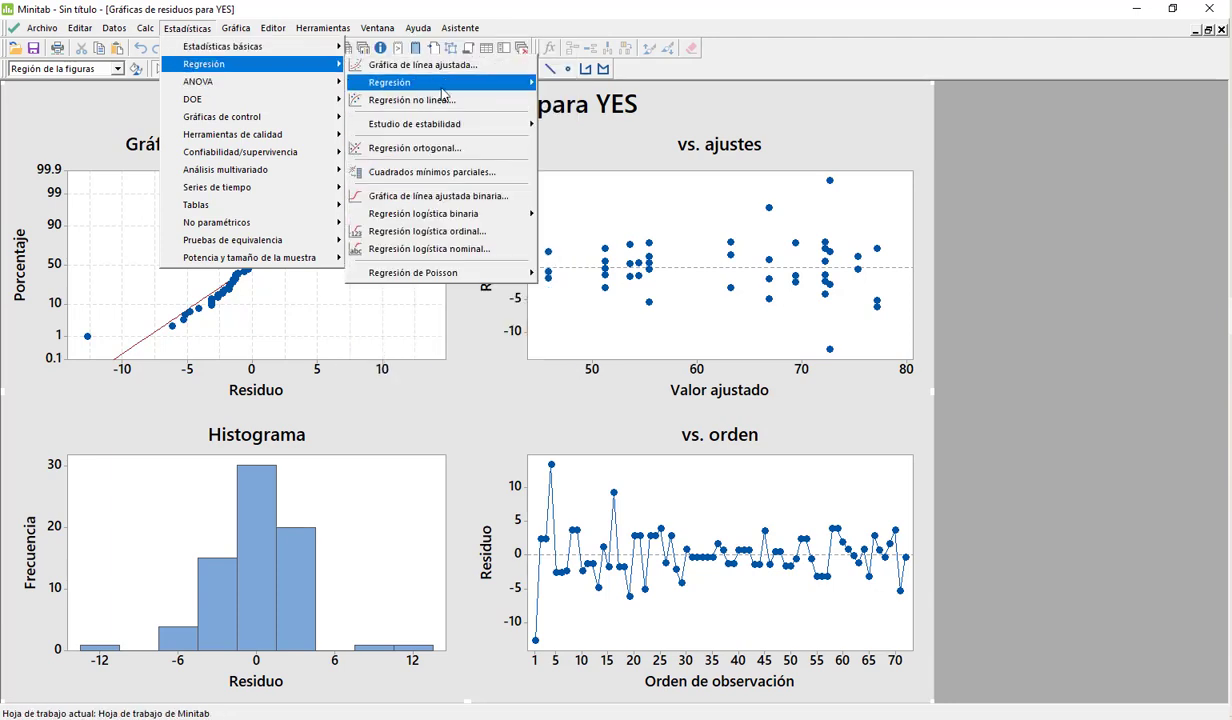
{"action": "mouse_move", "coordinate": [452, 86]}
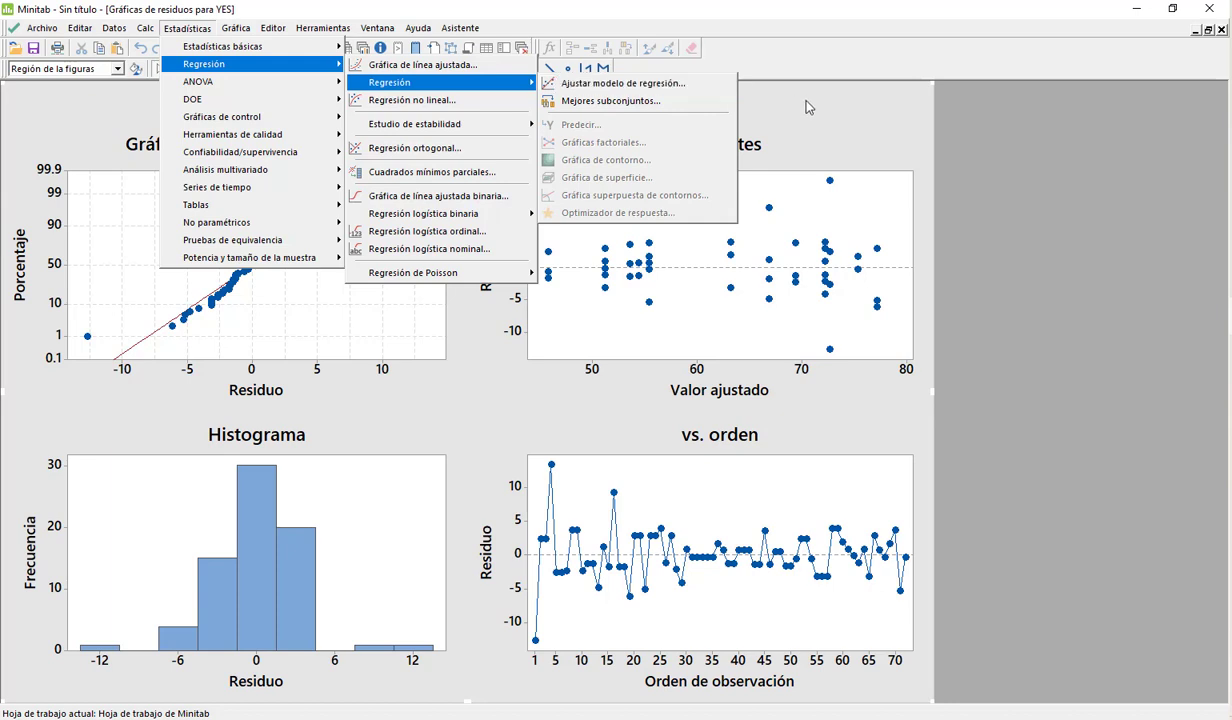
{"action": "left_click", "coordinate": [745, 148]}
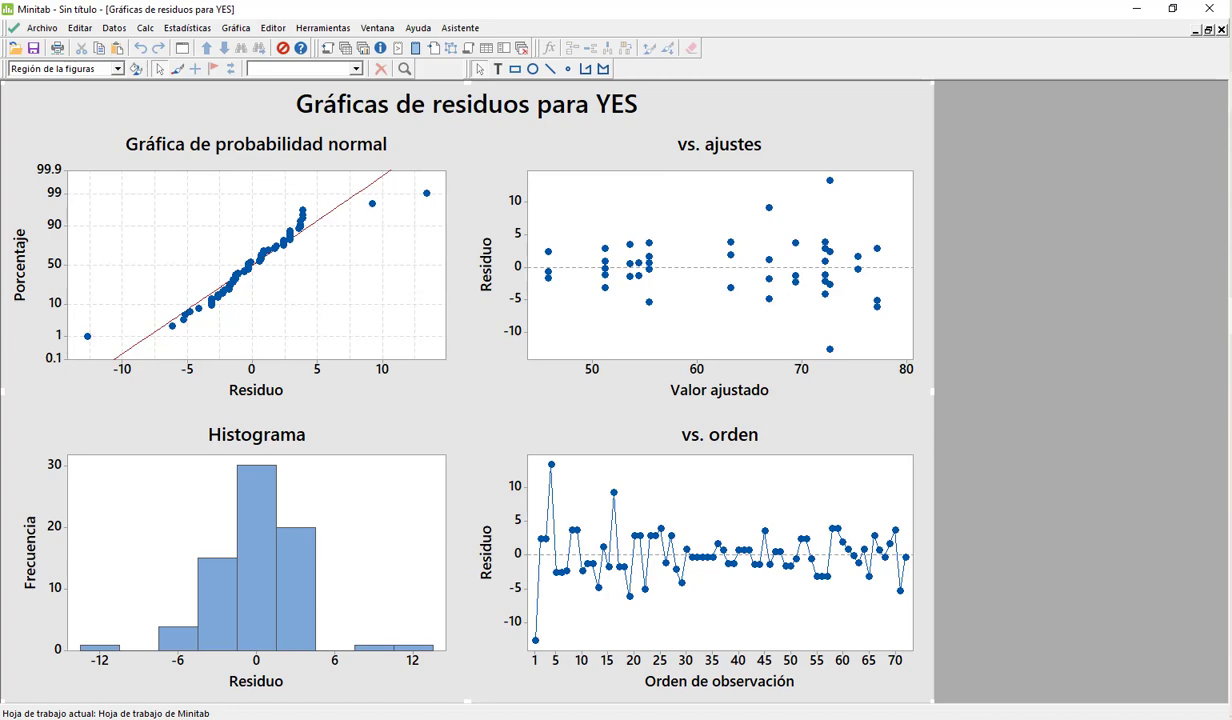
Step: Minimize the residual plots and examine the p-values of the factors and interactions in the session's Análisis de Varianza table
{"action": "left_click", "coordinate": [1195, 31]}
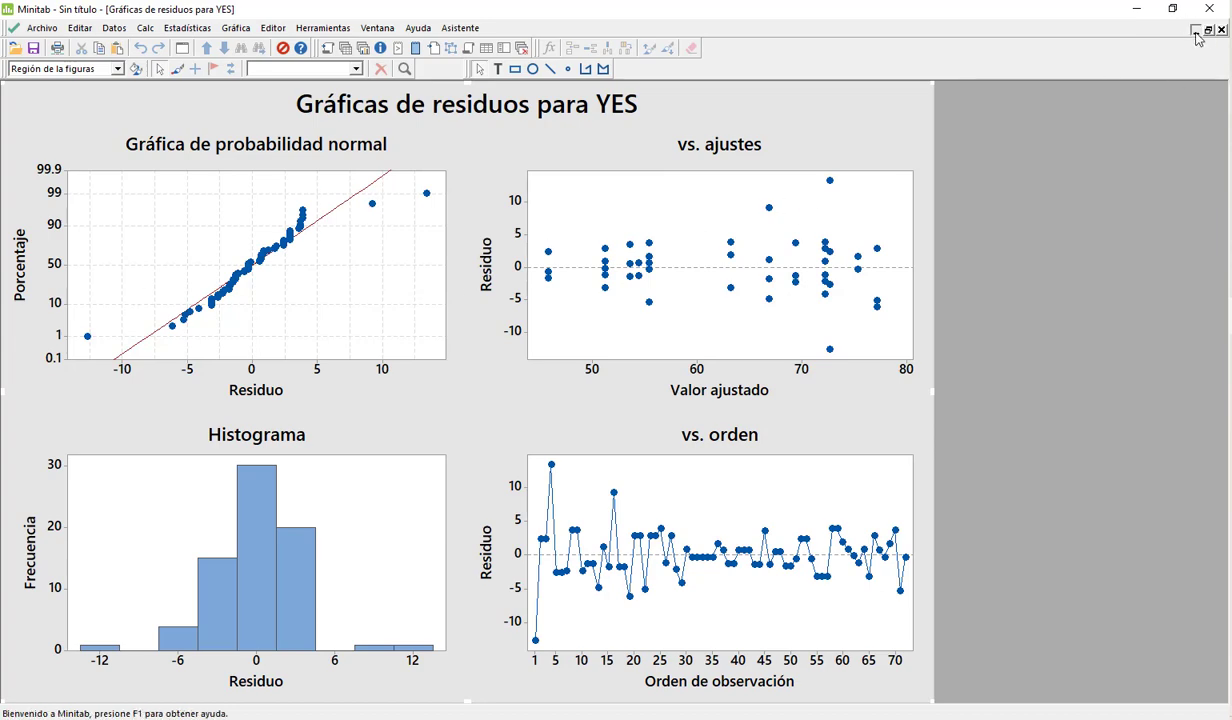
{"action": "scroll", "coordinate": [364, 302], "scroll_direction": "down", "scroll_amount": 1}
{"action": "scroll", "coordinate": [364, 302], "scroll_direction": "down", "scroll_amount": 3}
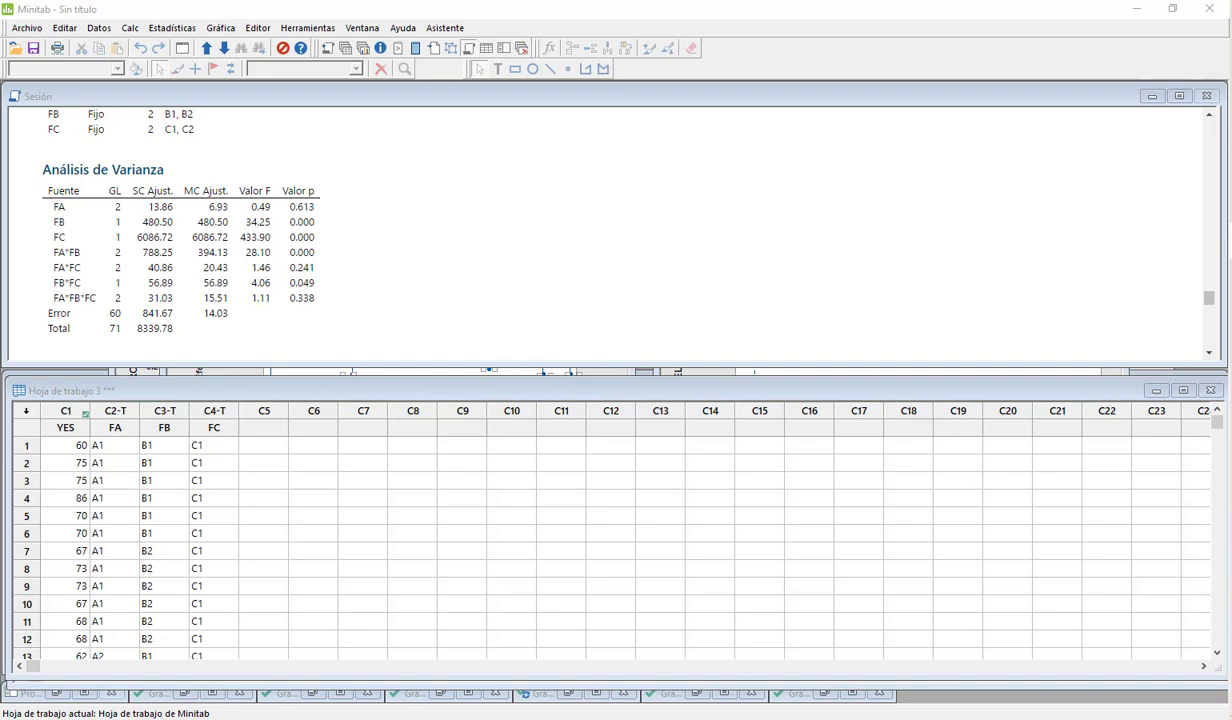
{"action": "left_click", "coordinate": [62, 232]}
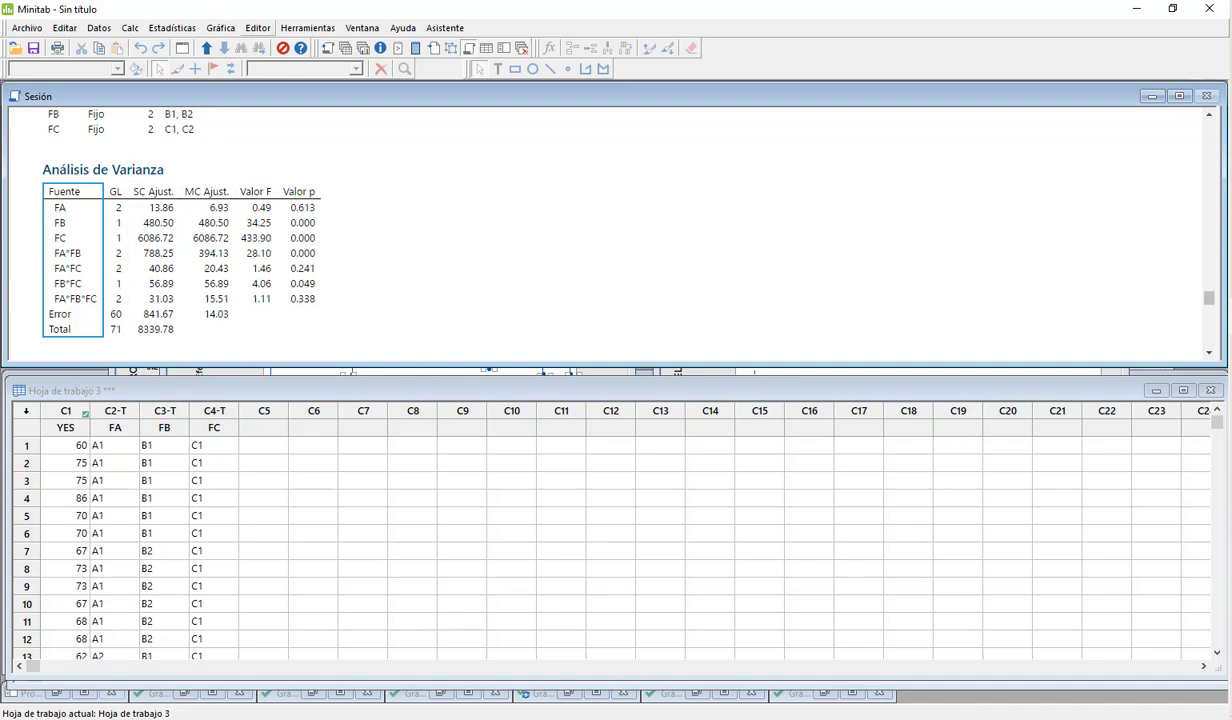
Step: Run 95% Tukey pairwise comparisons of the general linear model for YES on the terms FB, FC and FA*FB
{"action": "left_click", "coordinate": [173, 30]}
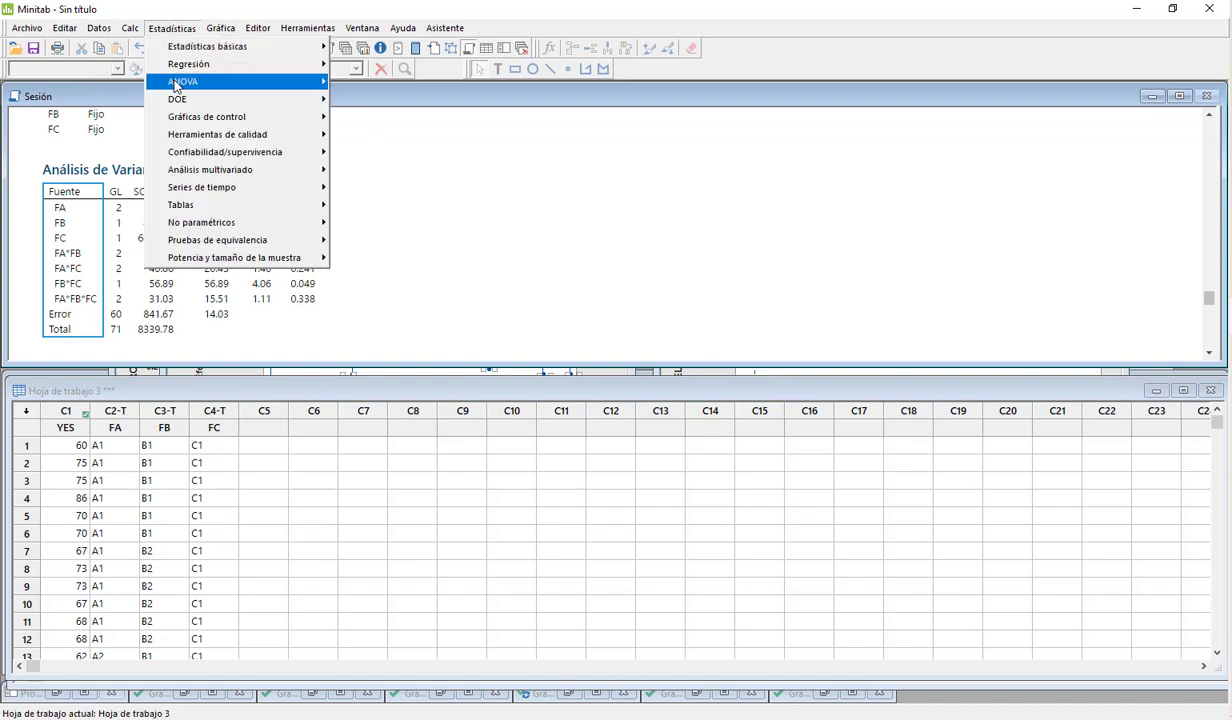
{"action": "mouse_move", "coordinate": [178, 82]}
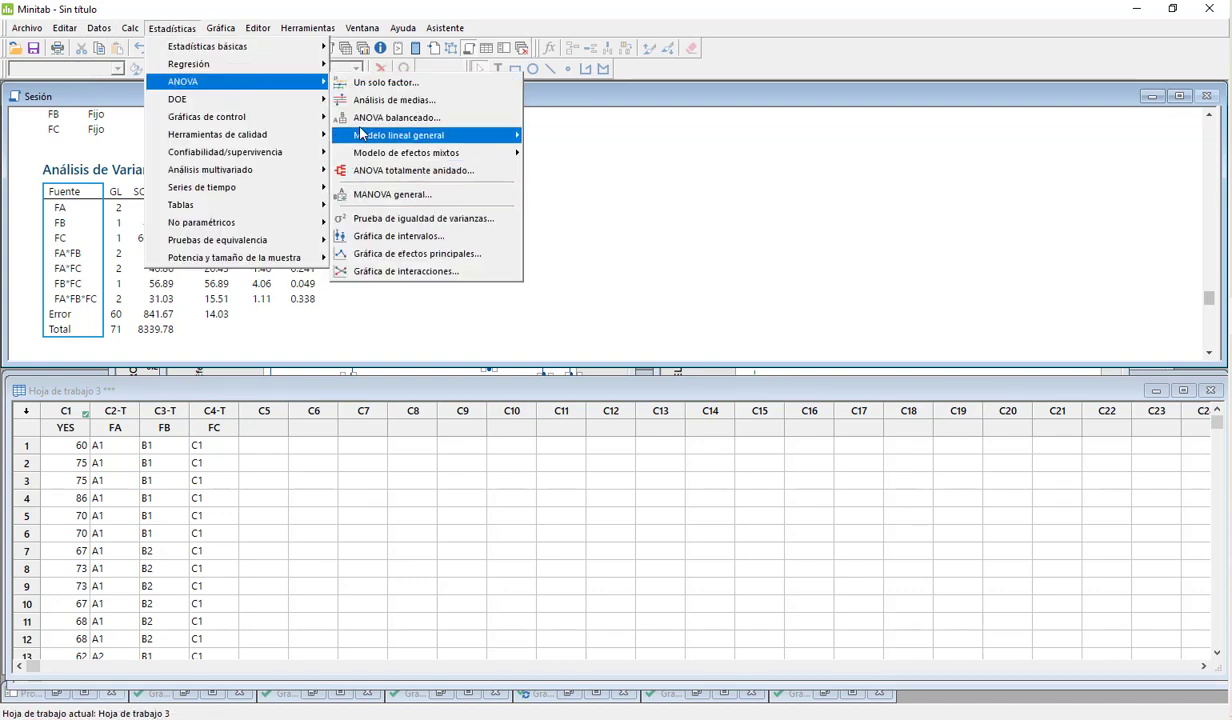
{"action": "mouse_move", "coordinate": [362, 140]}
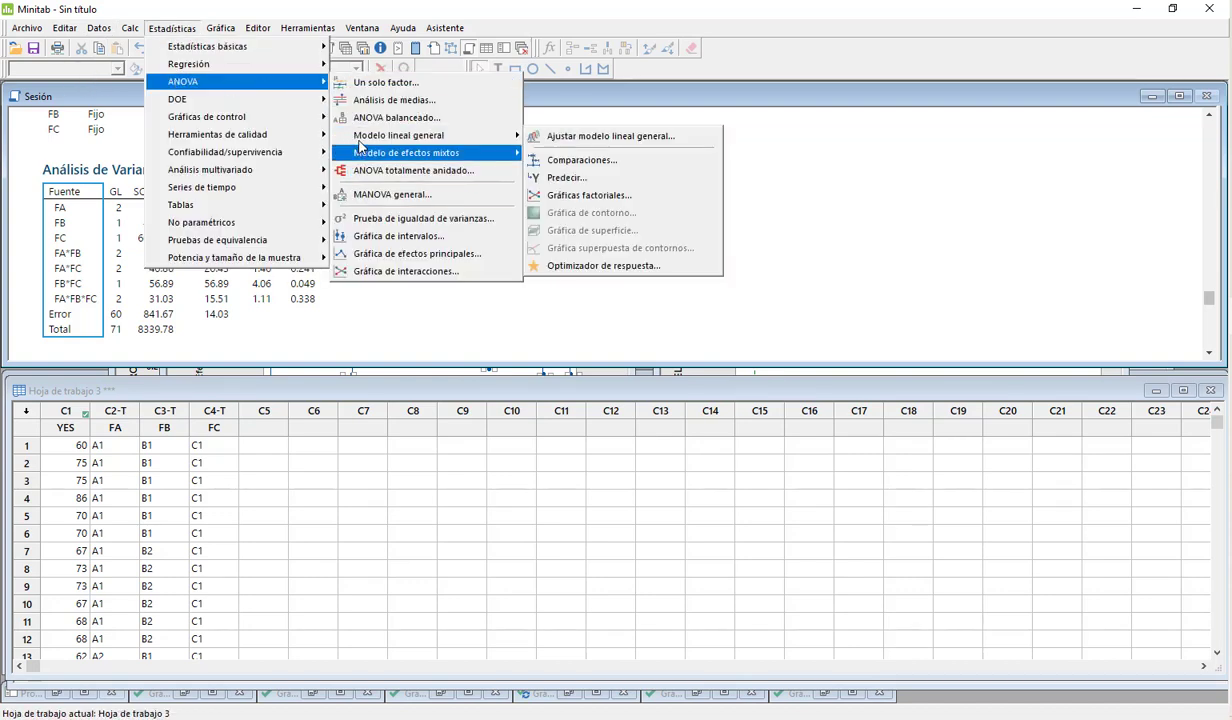
{"action": "left_click", "coordinate": [582, 161]}
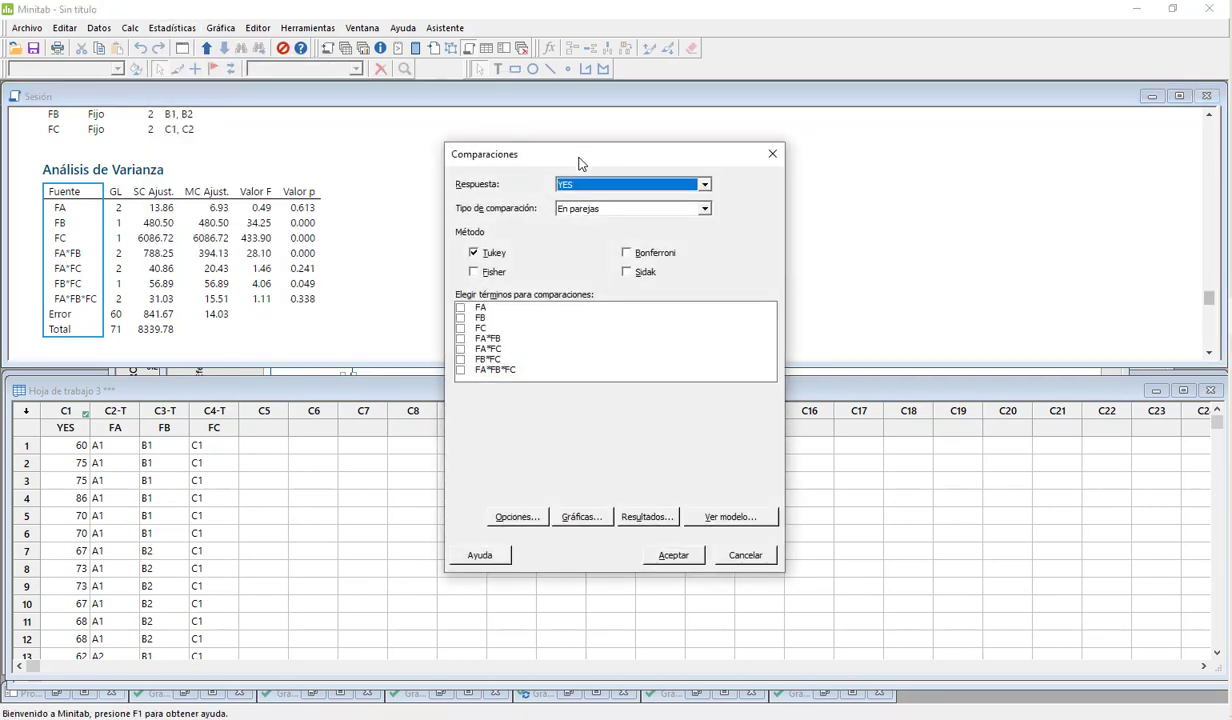
{"action": "left_click", "coordinate": [460, 317]}
{"action": "left_click", "coordinate": [461, 329]}
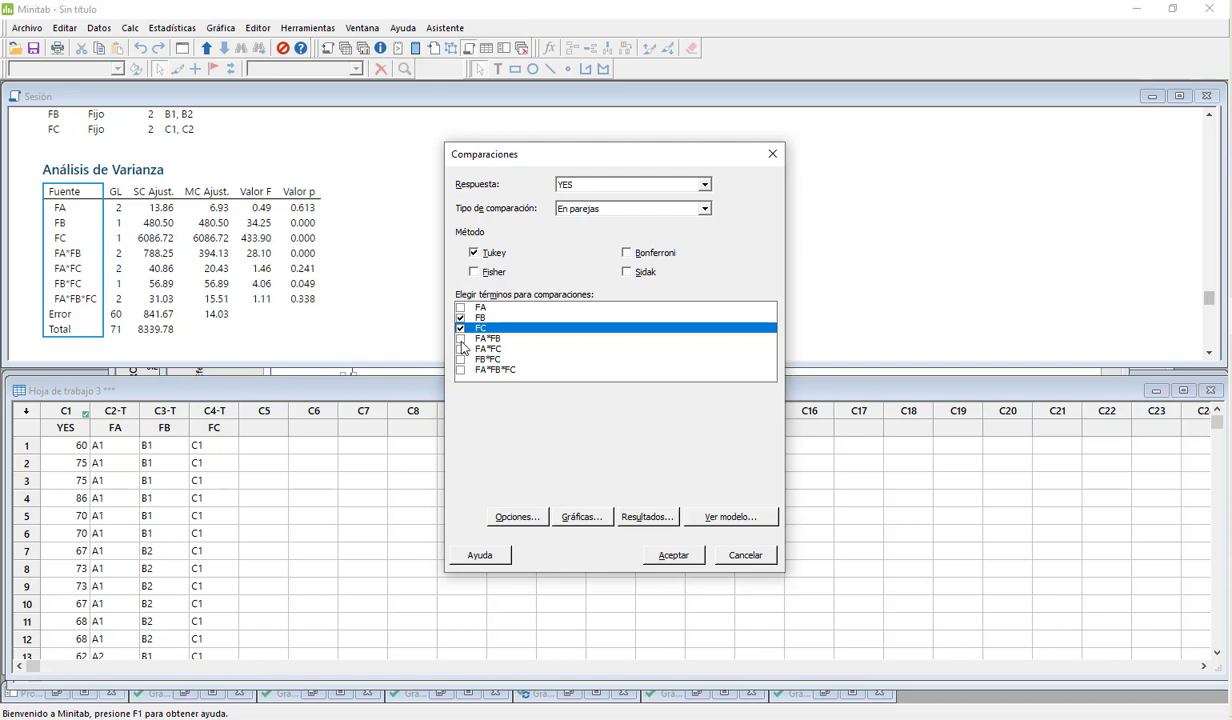
{"action": "left_click", "coordinate": [460, 339]}
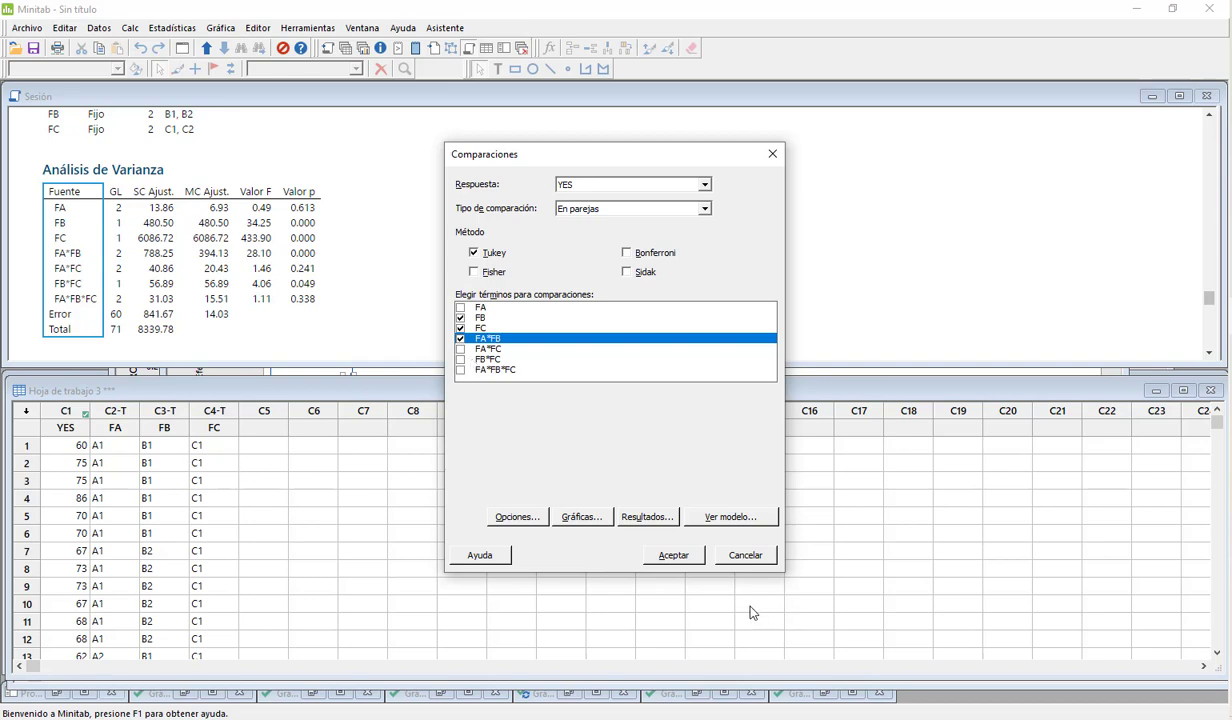
{"action": "left_click", "coordinate": [674, 562]}
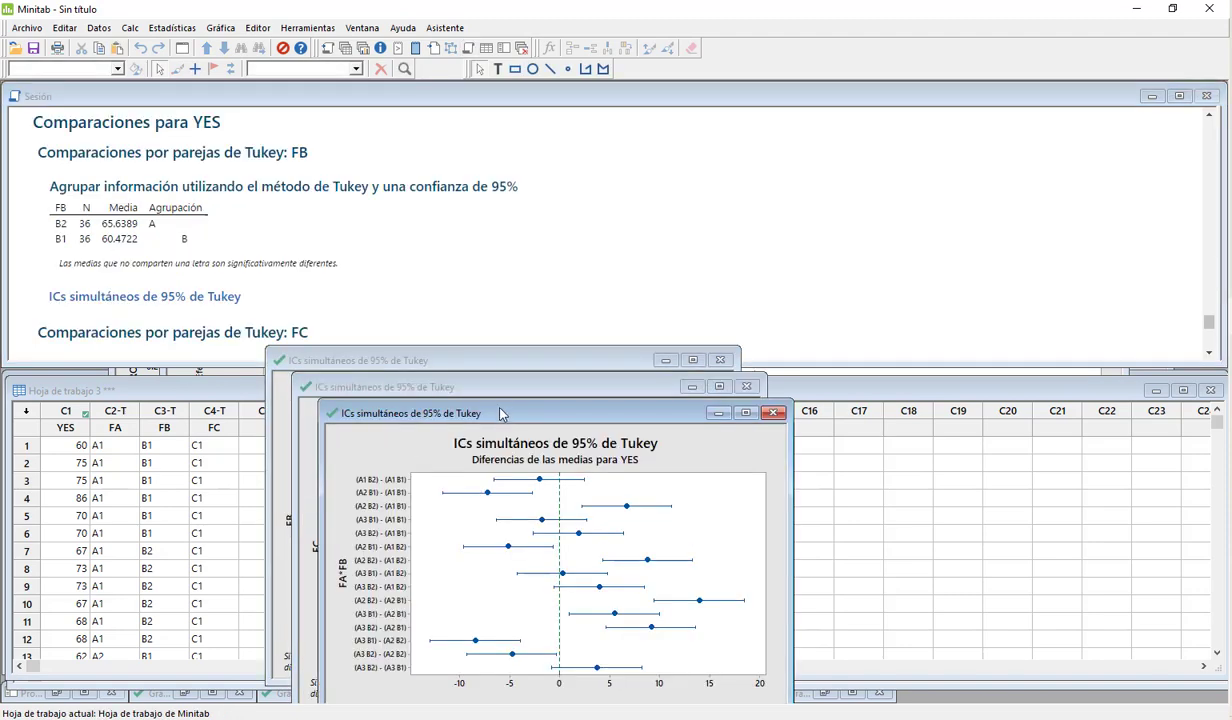
Step: Spread out the three Tukey confidence interval plots and examine whether the FB and FC intervals contain zero
{"action": "left_click_drag", "start_coordinate": [480, 392], "coordinate": [923, 172]}
{"action": "left_click_drag", "start_coordinate": [638, 391], "coordinate": [1044, 432]}
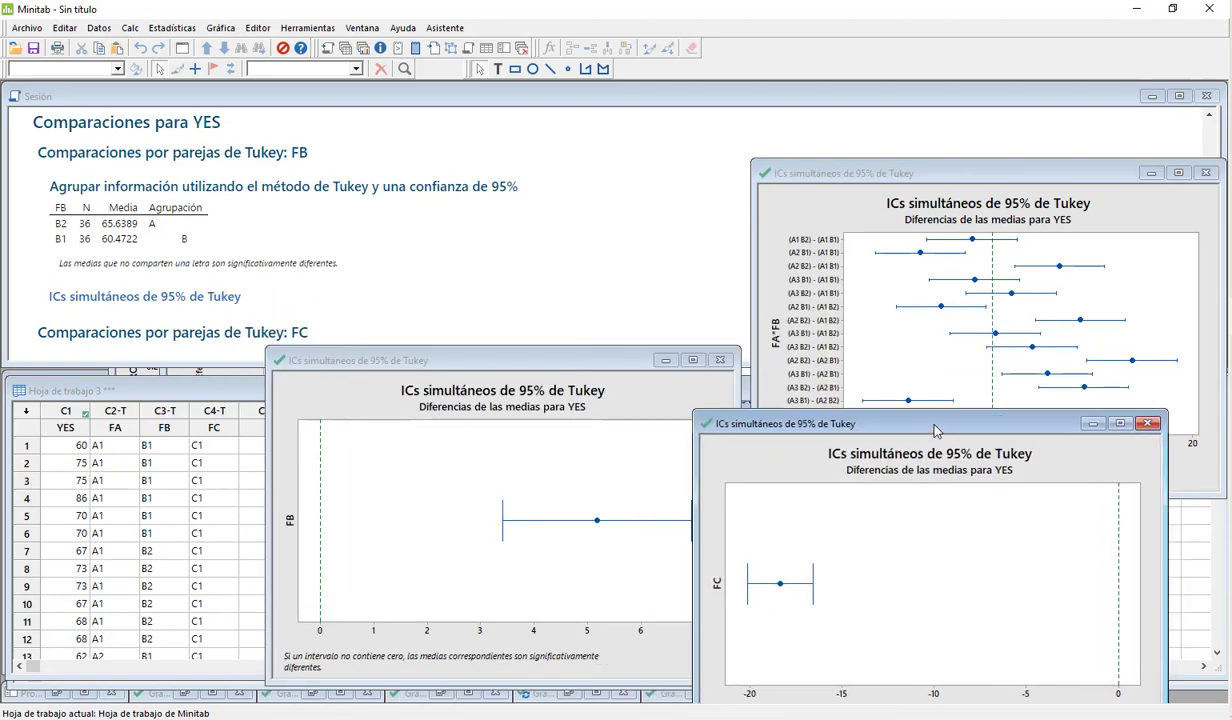
{"action": "left_click", "coordinate": [458, 354]}
{"action": "left_click_drag", "start_coordinate": [472, 358], "coordinate": [316, 137]}
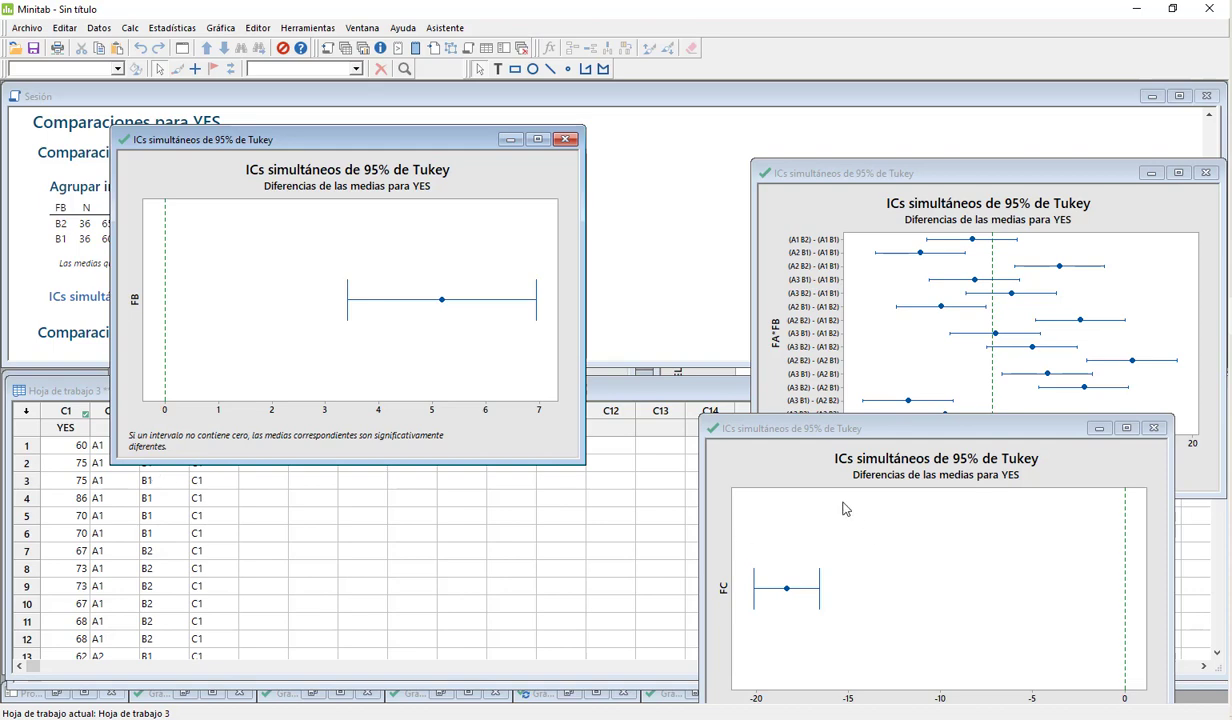
{"action": "left_click_drag", "start_coordinate": [800, 428], "coordinate": [662, 452]}
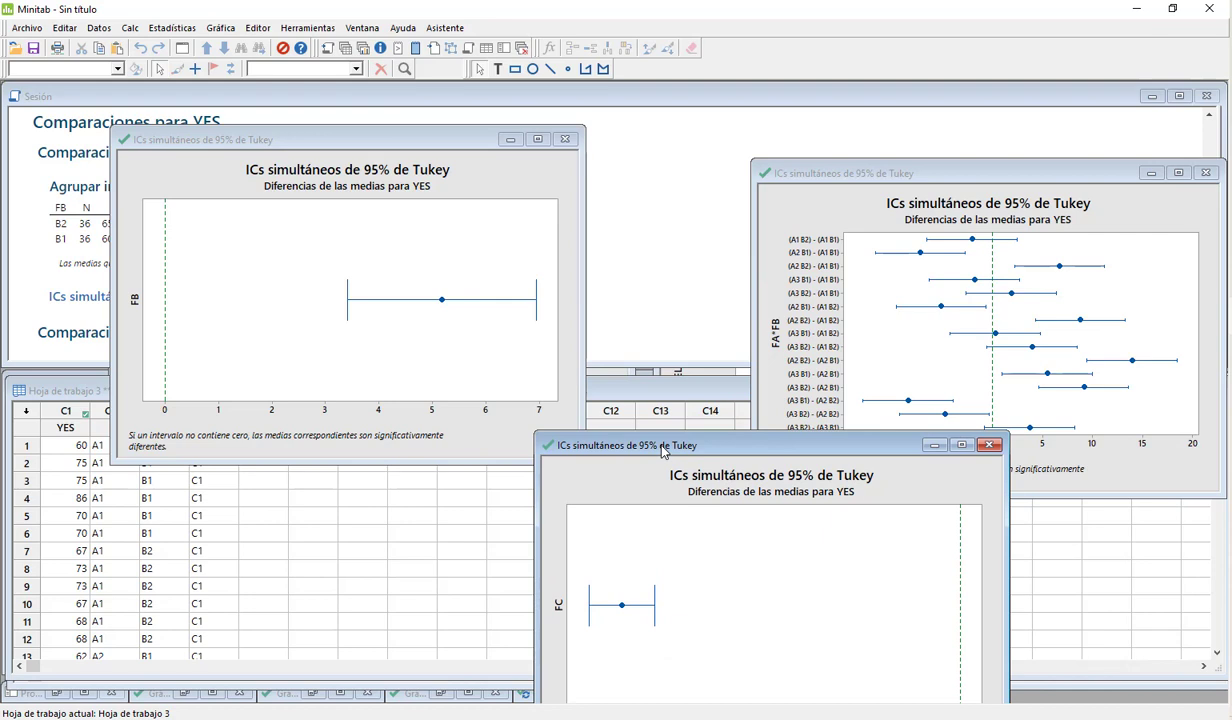
{"action": "left_click_drag", "start_coordinate": [662, 450], "coordinate": [281, 298]}
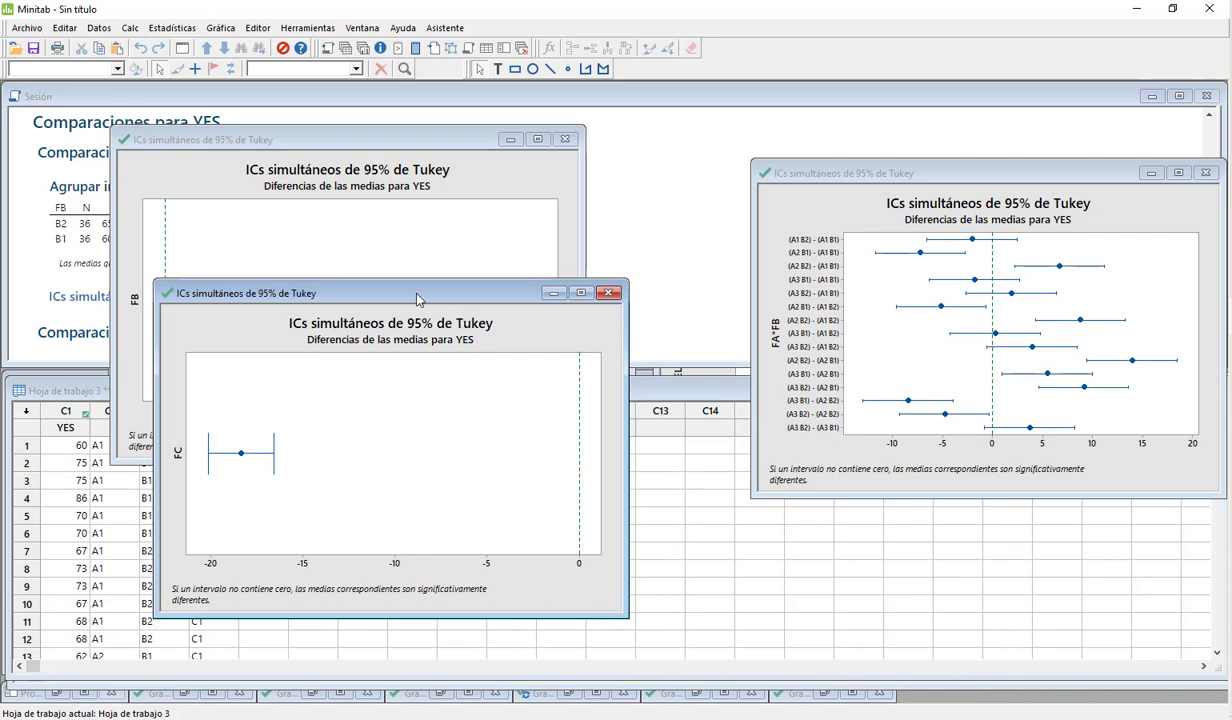
Step: Bring the FA*FB Tukey interval plot forward, examine which level differences exclude zero, and move the plots apart again
{"action": "left_click_drag", "start_coordinate": [935, 173], "coordinate": [653, 155]}
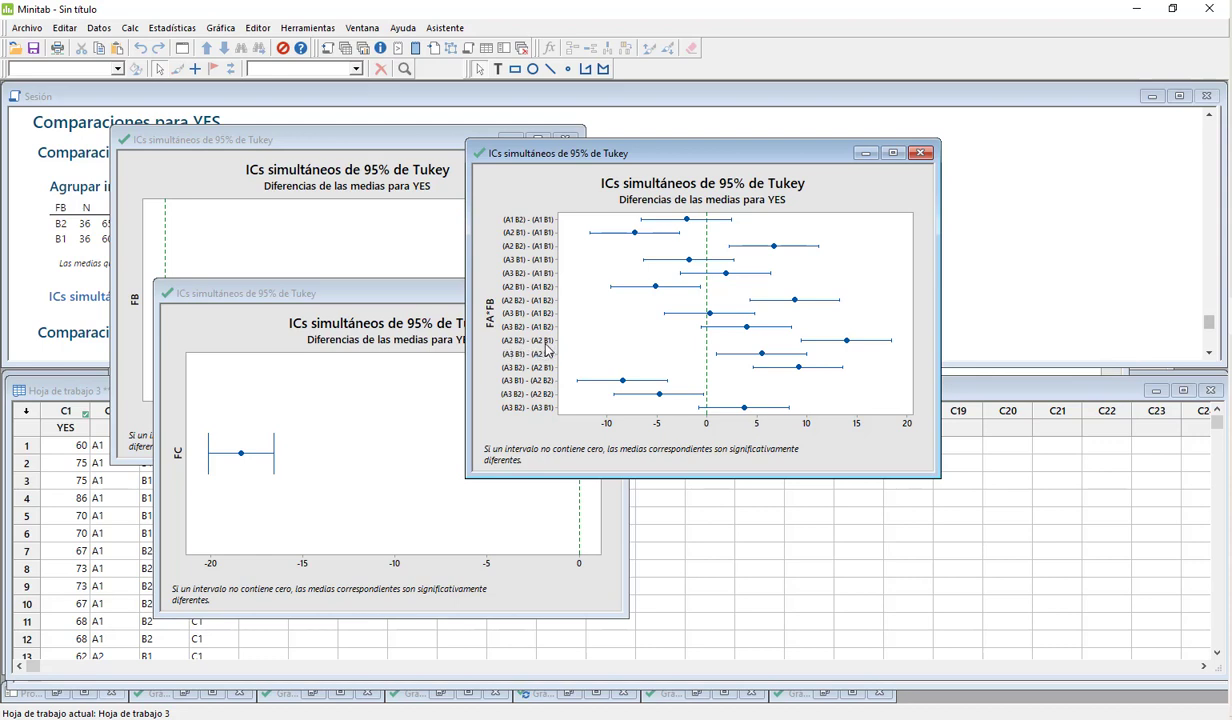
{"action": "left_click", "coordinate": [848, 343]}
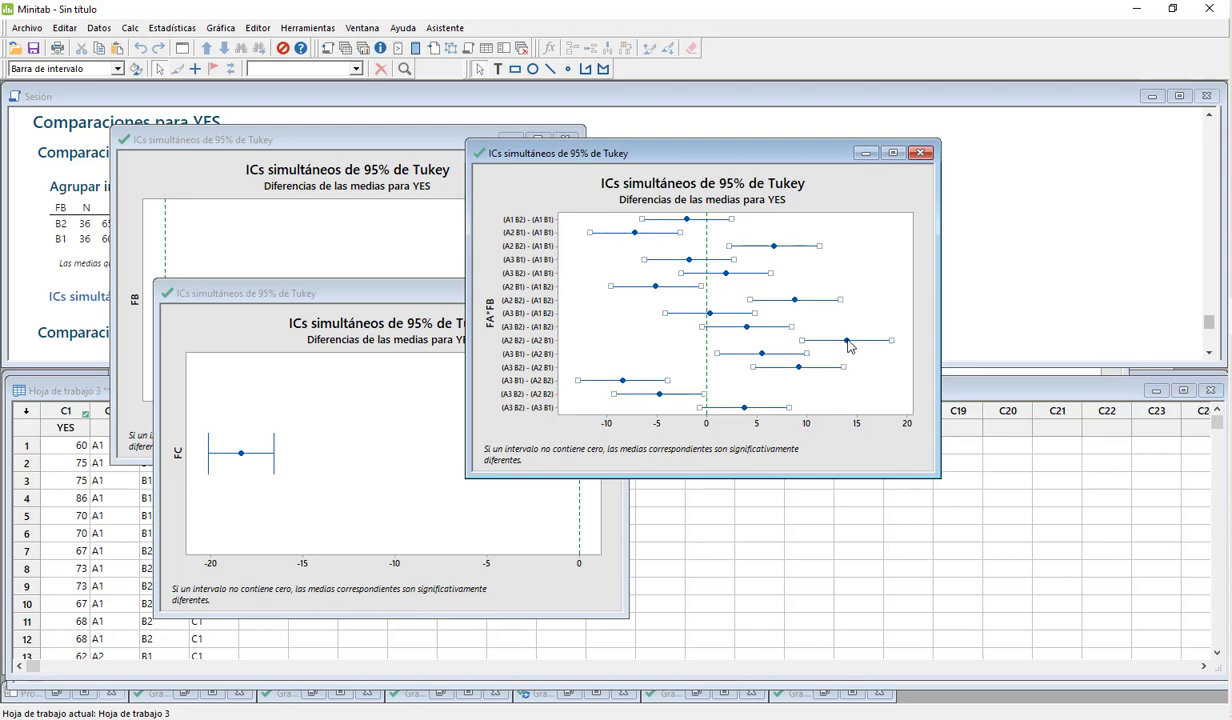
{"action": "mouse_move", "coordinate": [848, 343]}
{"action": "left_click_drag", "start_coordinate": [690, 154], "coordinate": [945, 147]}
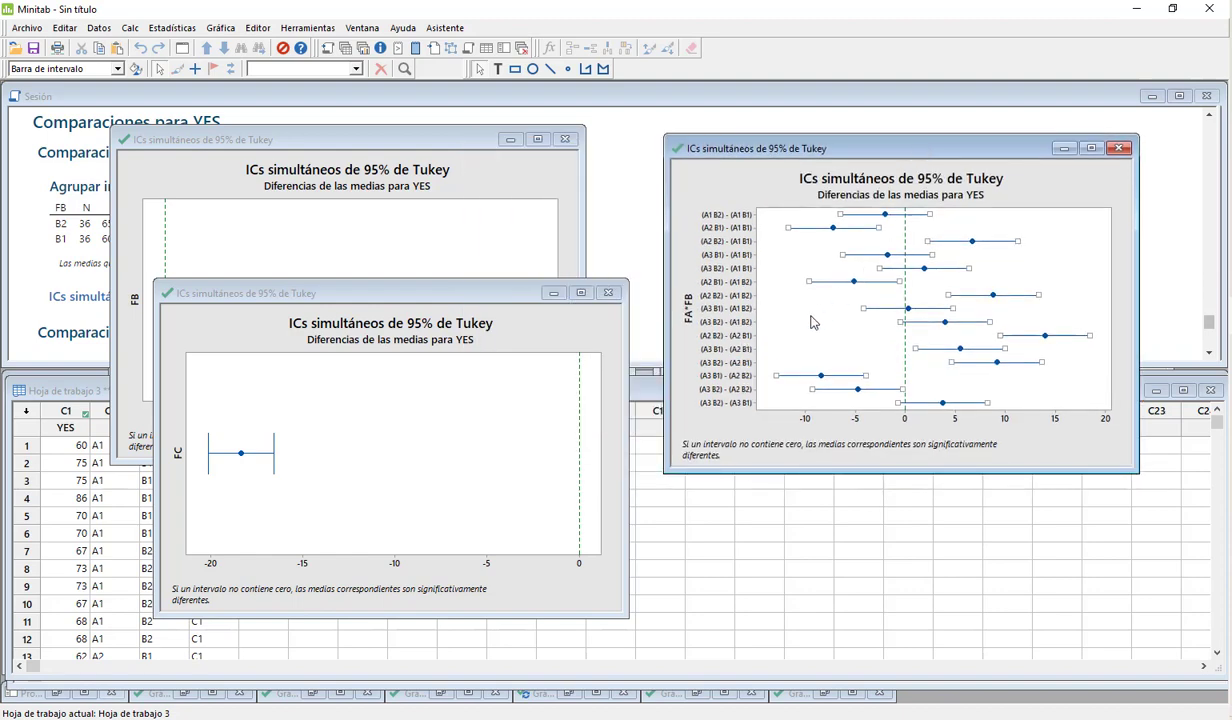
{"action": "left_click_drag", "start_coordinate": [362, 305], "coordinate": [456, 191]}
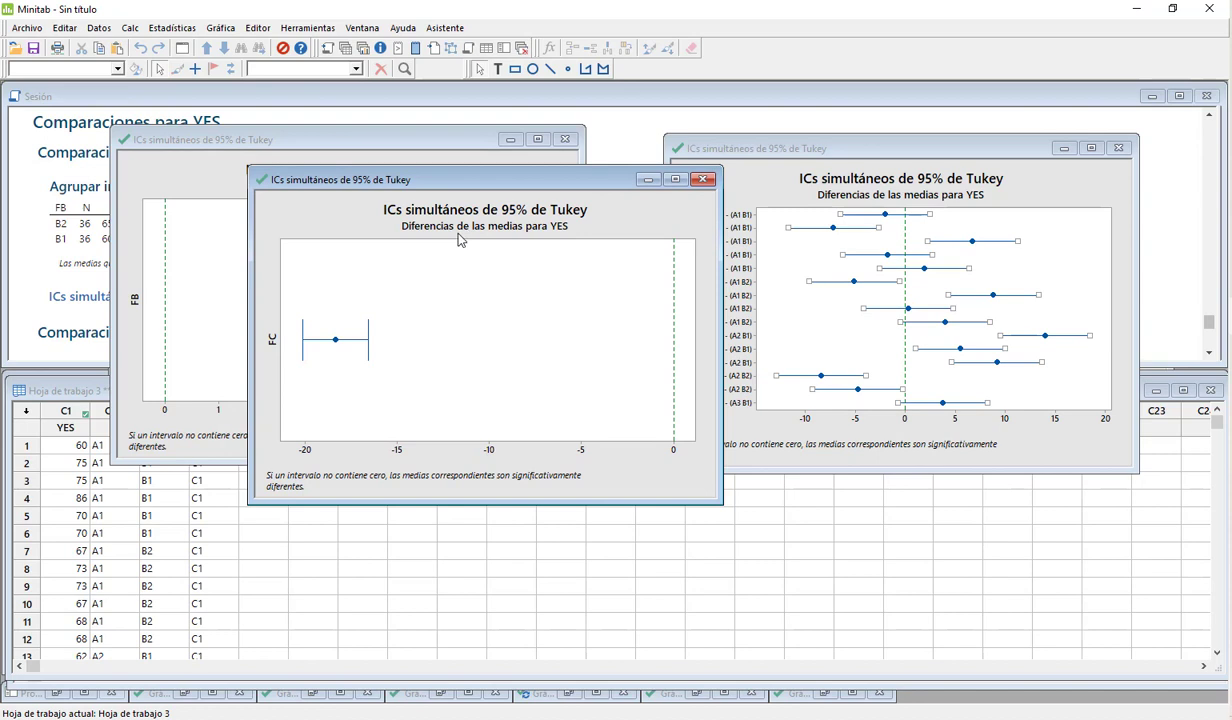
Step: Start the general linear model's response optimizer and set the goal for YES to Minimizar
{"action": "left_click", "coordinate": [176, 29]}
{"action": "mouse_move", "coordinate": [192, 87]}
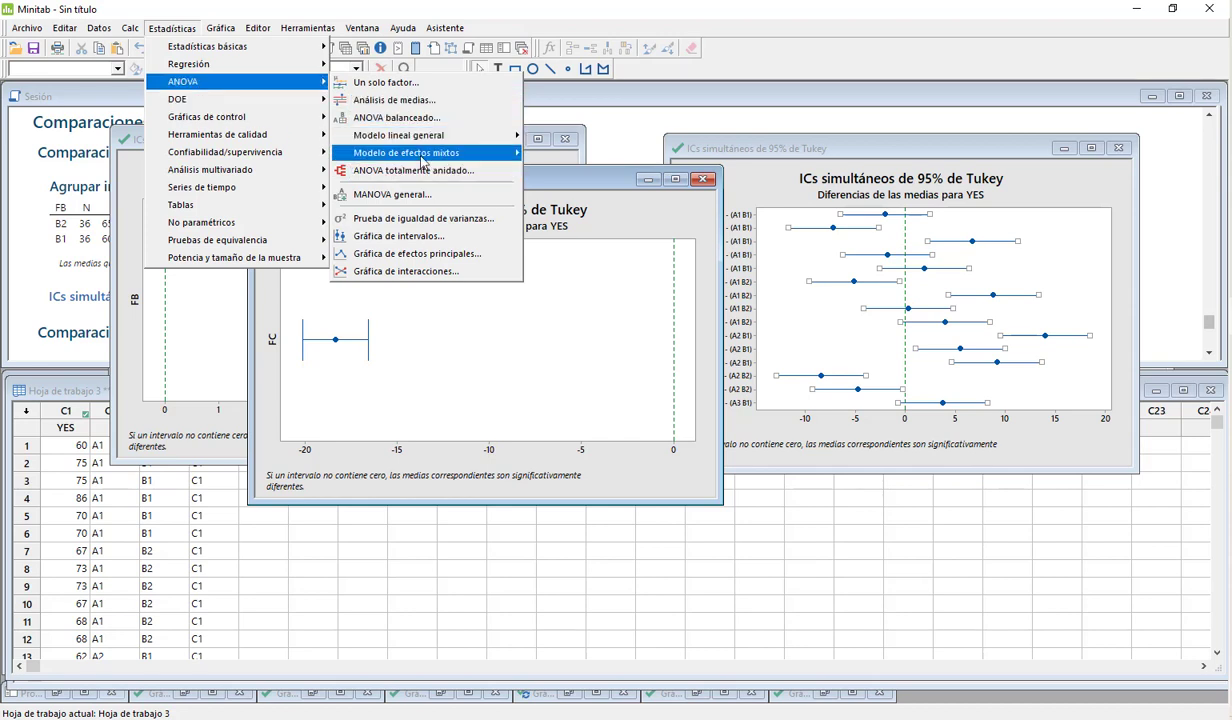
{"action": "mouse_move", "coordinate": [443, 137]}
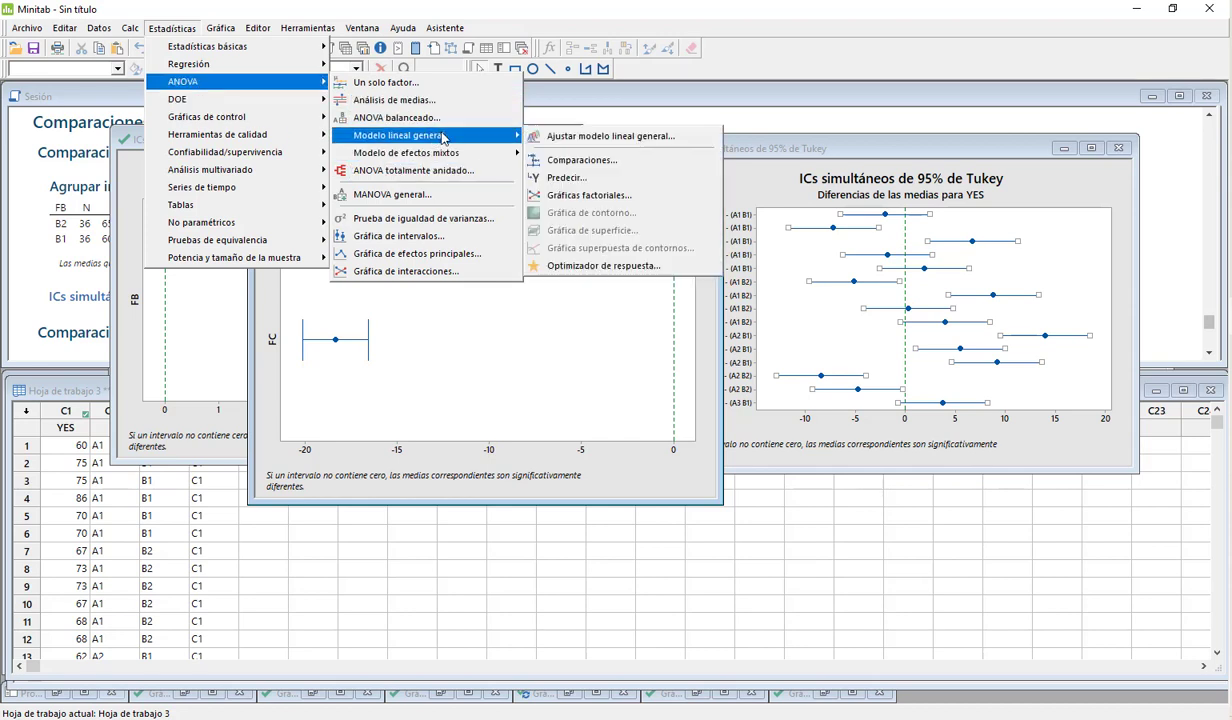
{"action": "left_click", "coordinate": [596, 266]}
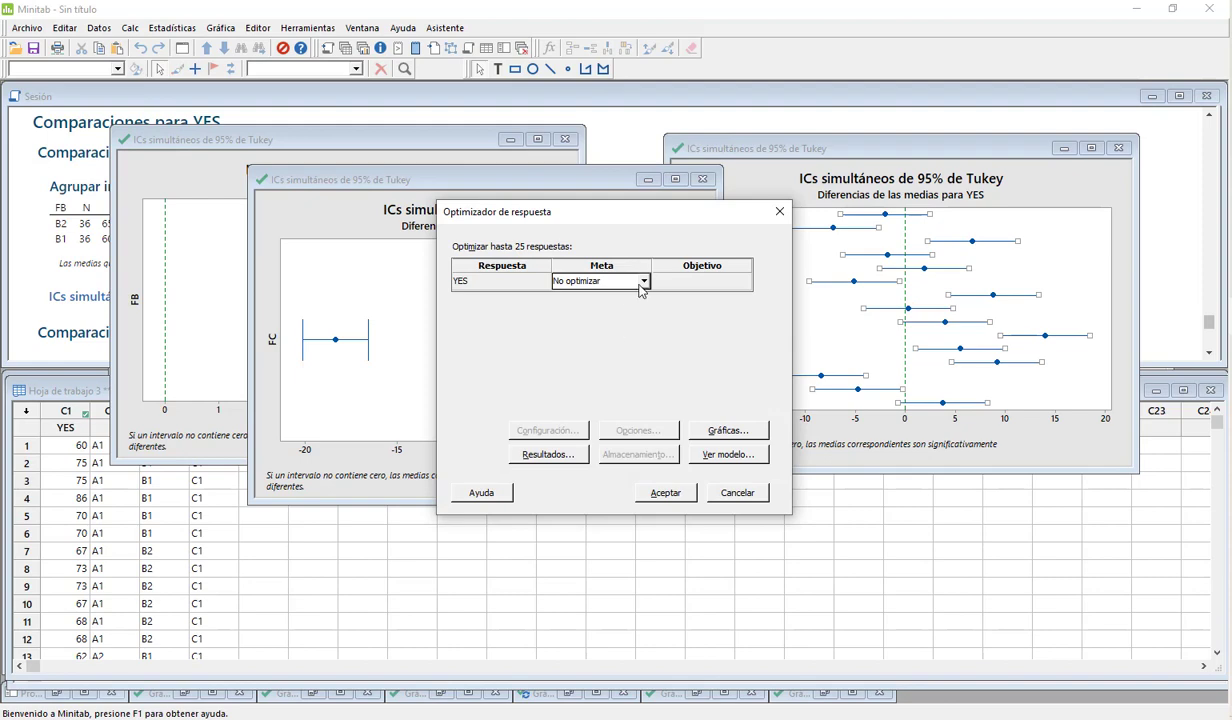
{"action": "left_click", "coordinate": [643, 281]}
{"action": "left_click", "coordinate": [592, 314]}
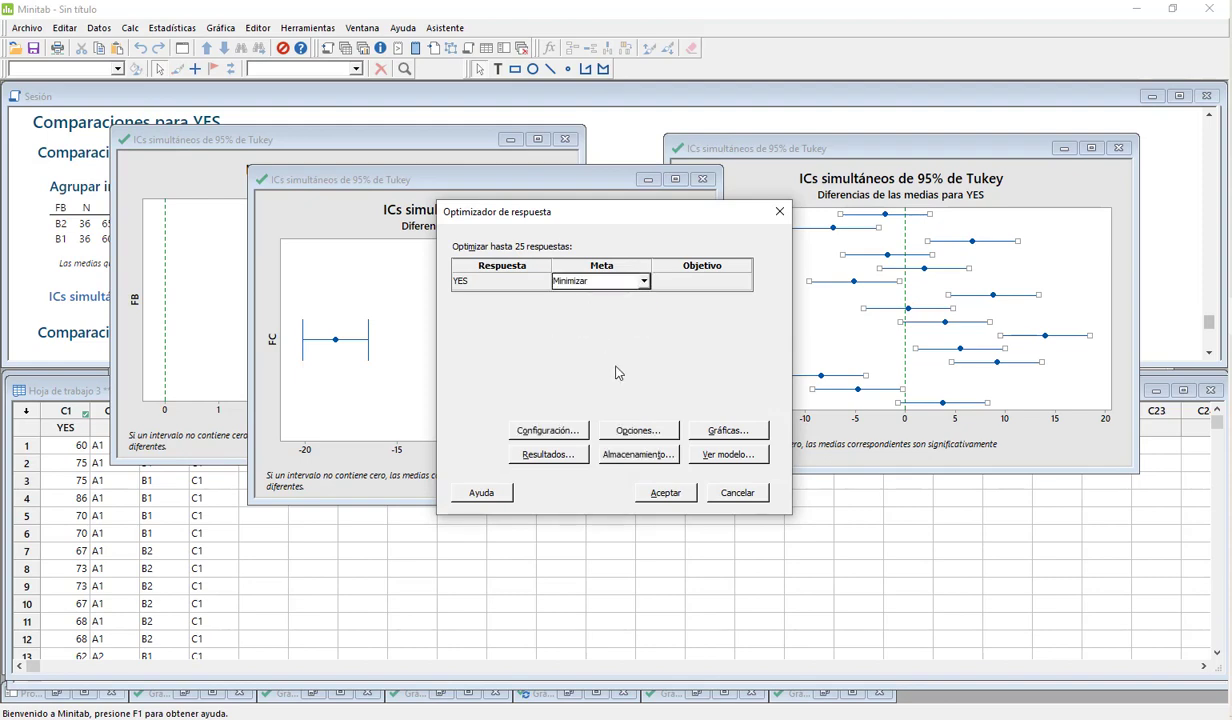
Step: Keep the target 44 and upper limit 86, leave all factors unrestricted with a 95% bilateral confidence level, and run the optimization
{"action": "left_click", "coordinate": [554, 432]}
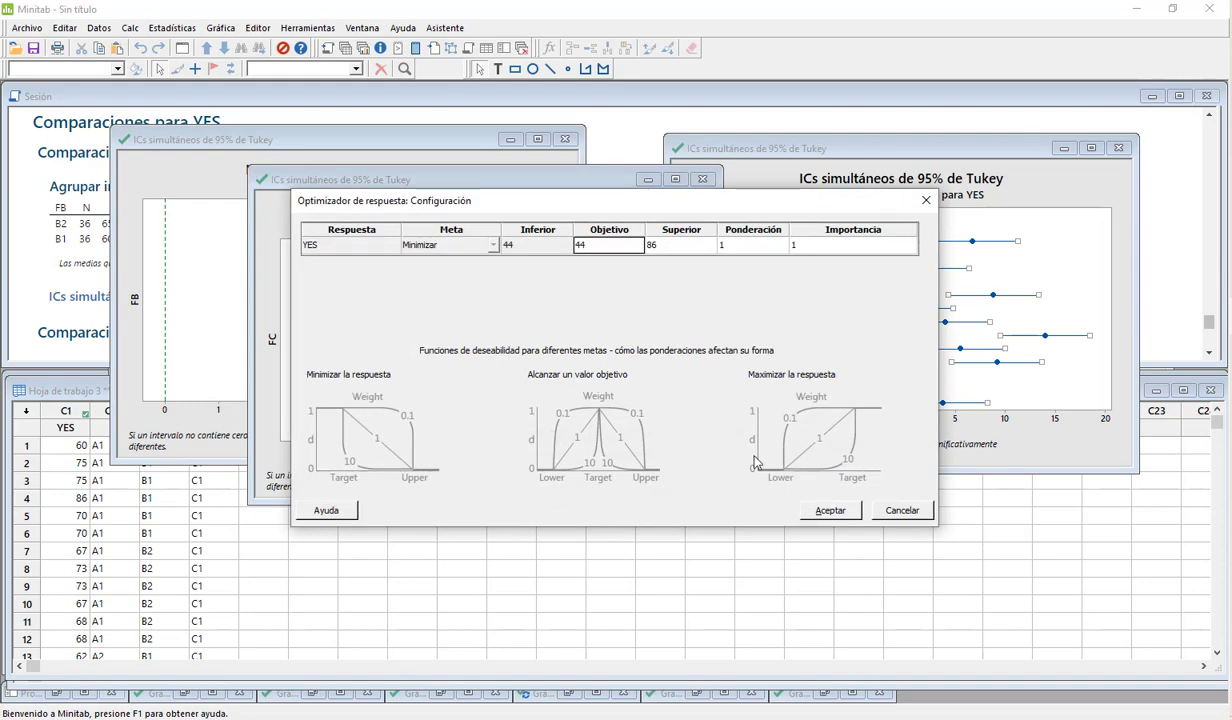
{"action": "left_click", "coordinate": [828, 510]}
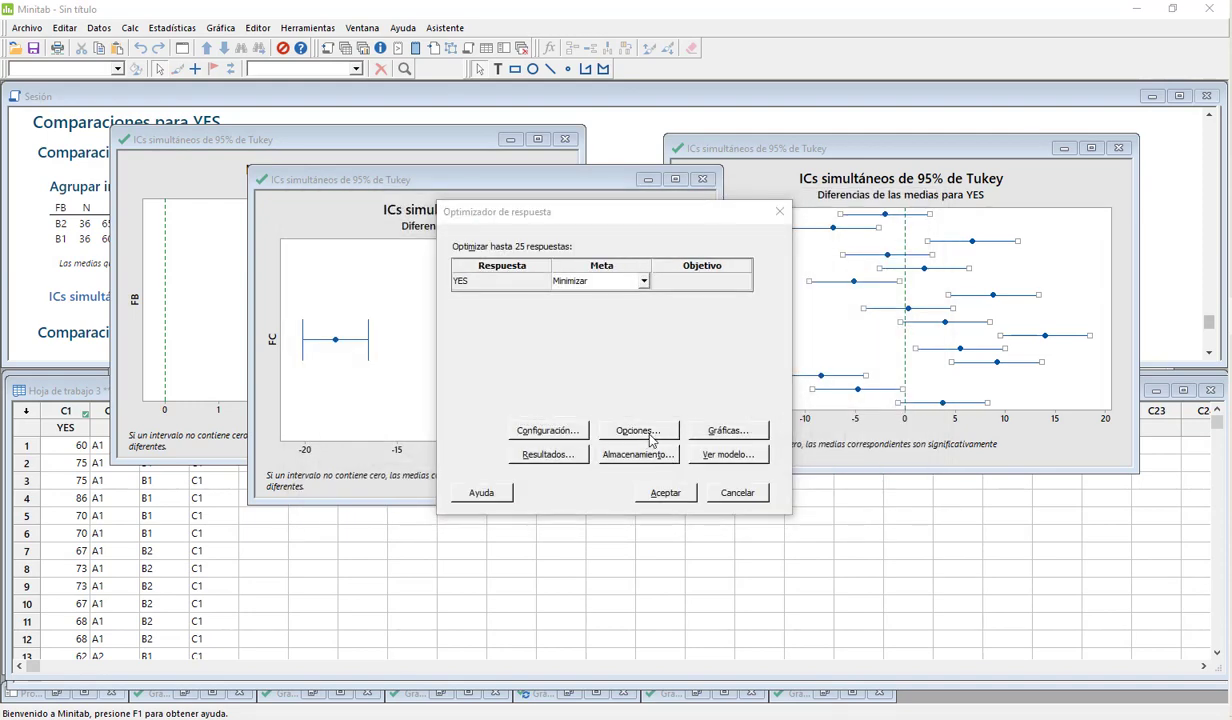
{"action": "left_click", "coordinate": [640, 431]}
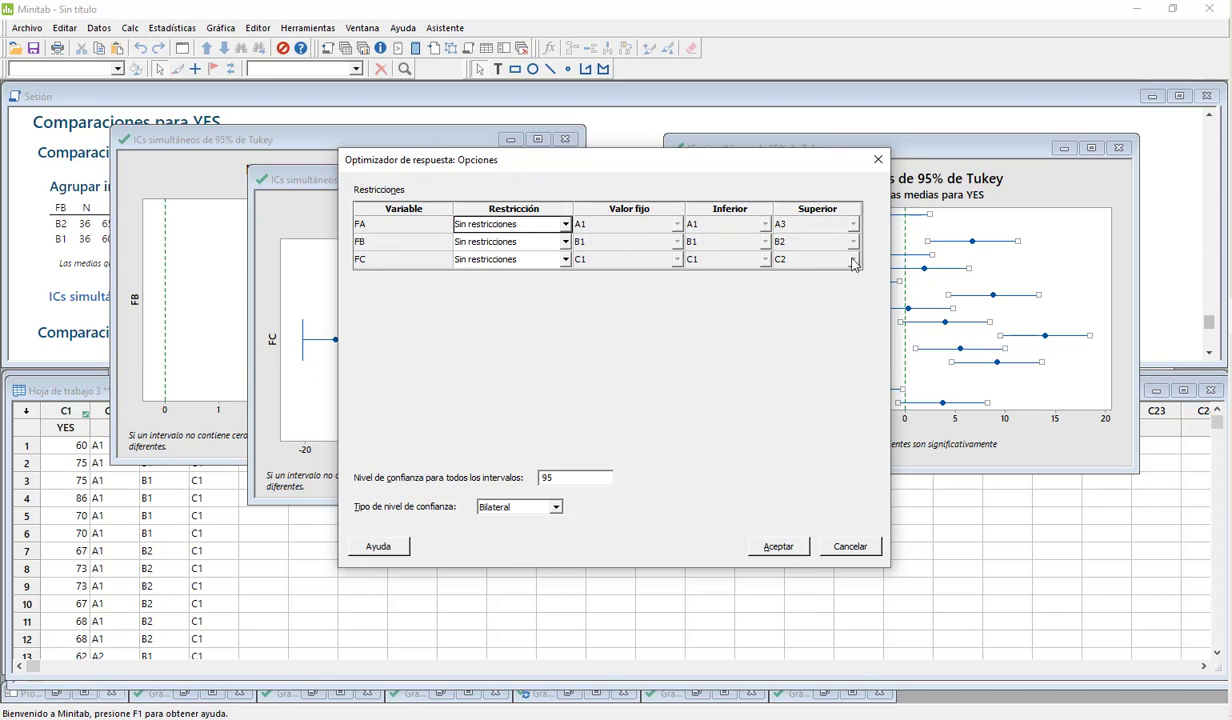
{"action": "left_click", "coordinate": [768, 547]}
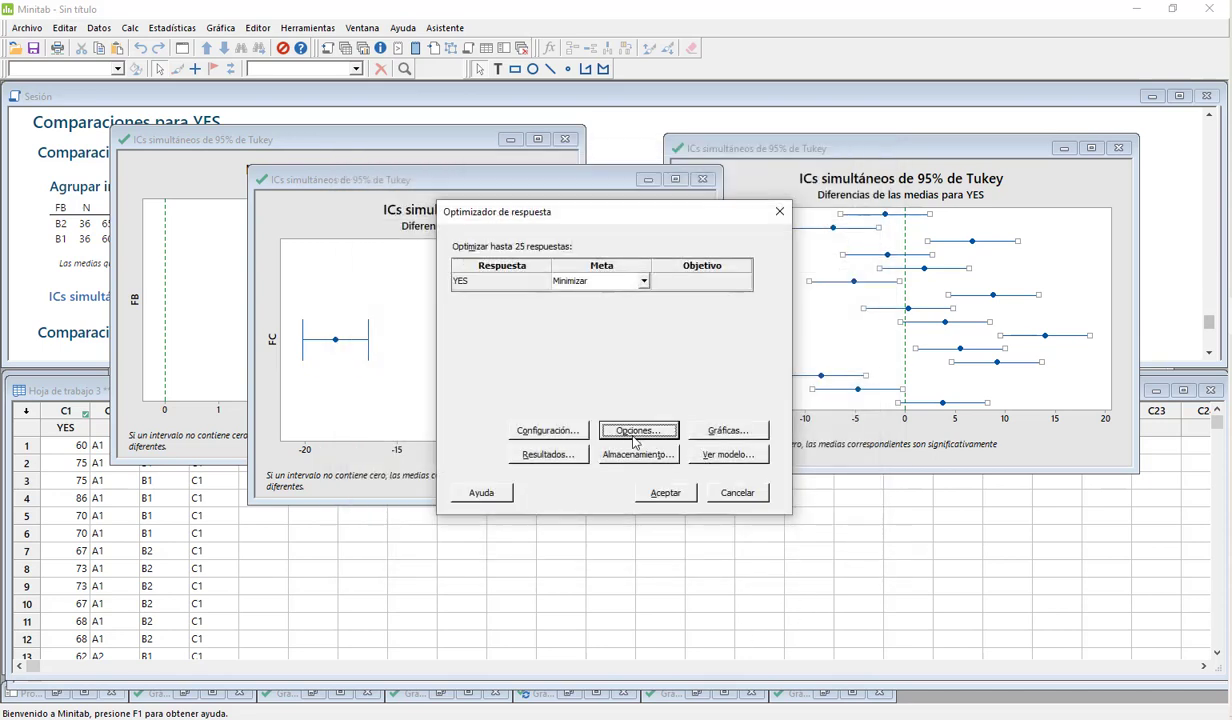
{"action": "left_click", "coordinate": [665, 500]}
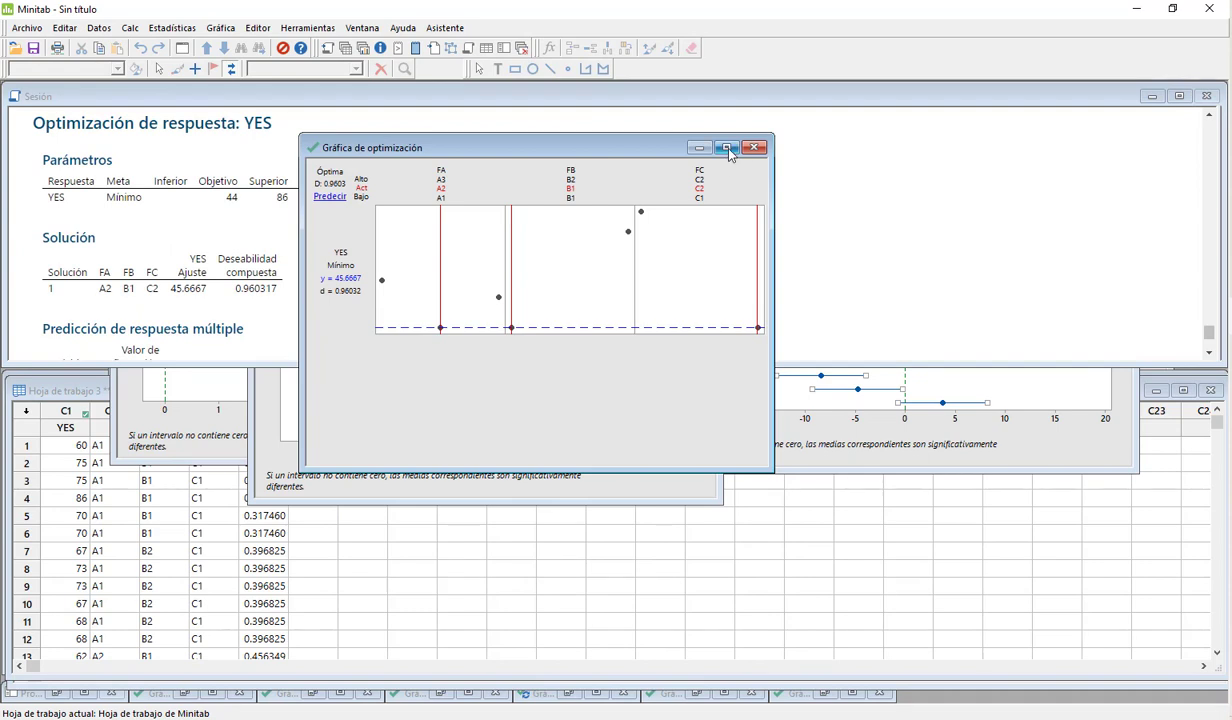
Step: Maximize the optimization plot and examine the optimal levels of FA, FB and FC and the predicted YES value
{"action": "left_click", "coordinate": [727, 147]}
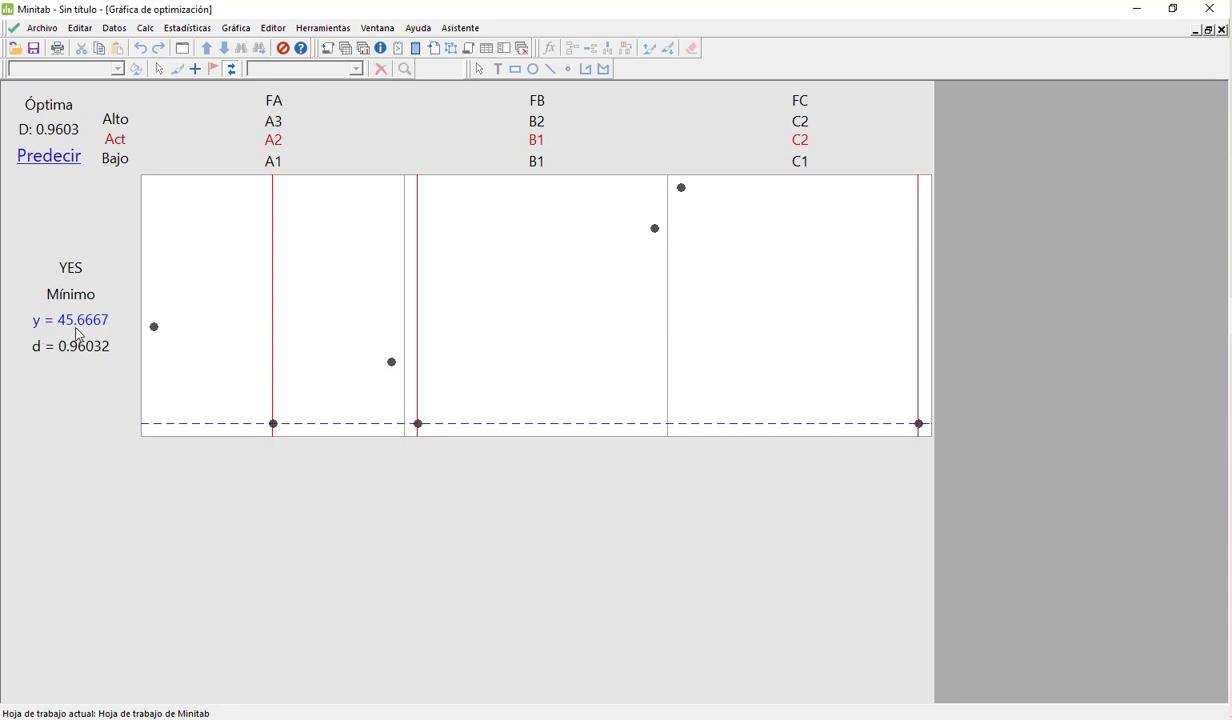
{"action": "mouse_move", "coordinate": [82, 335]}
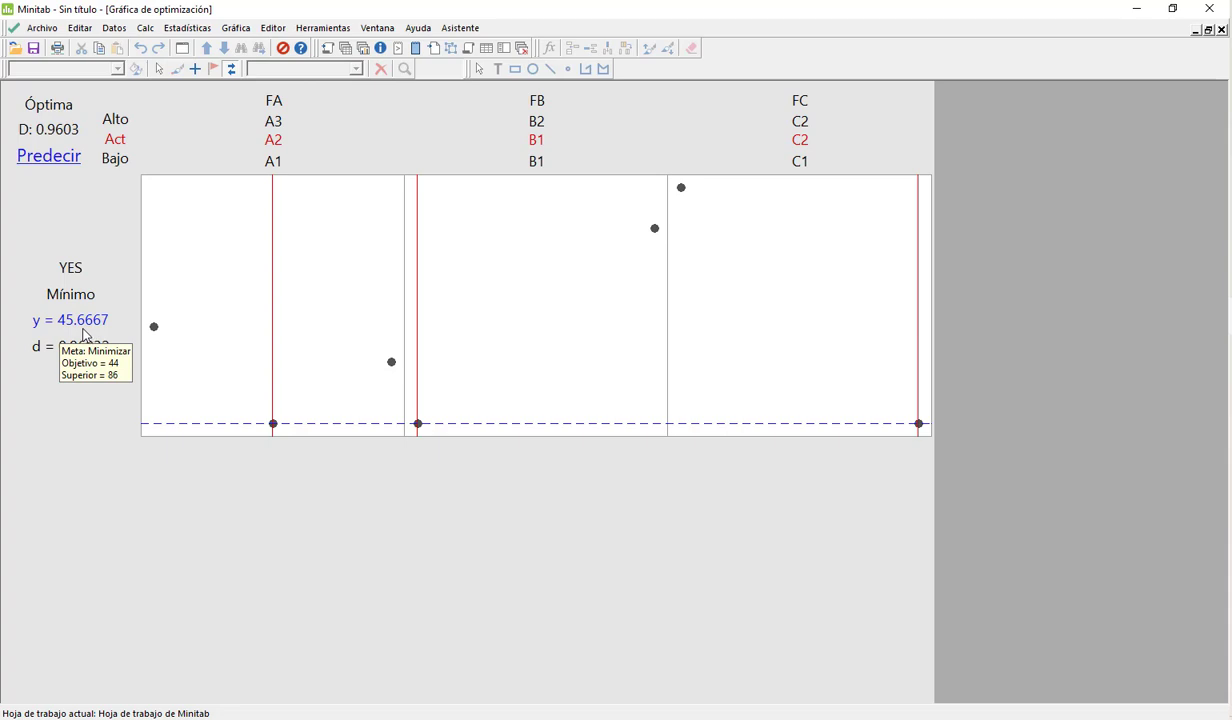